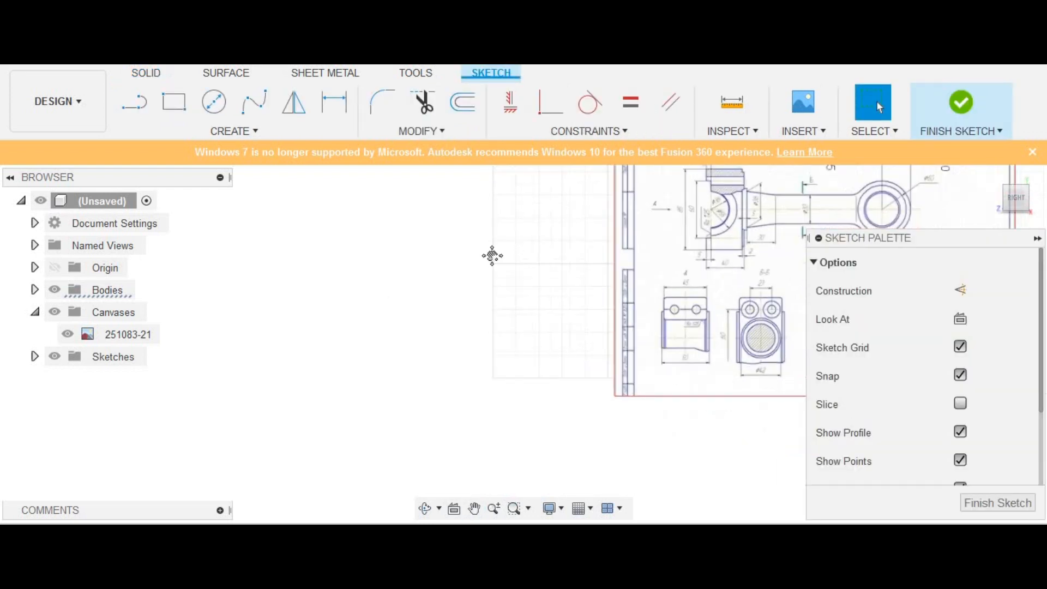
Draw an 85 mm vertical line downward from the horizontal axis, in the empty area beside the connecting rod drawing
left_click(134, 107)
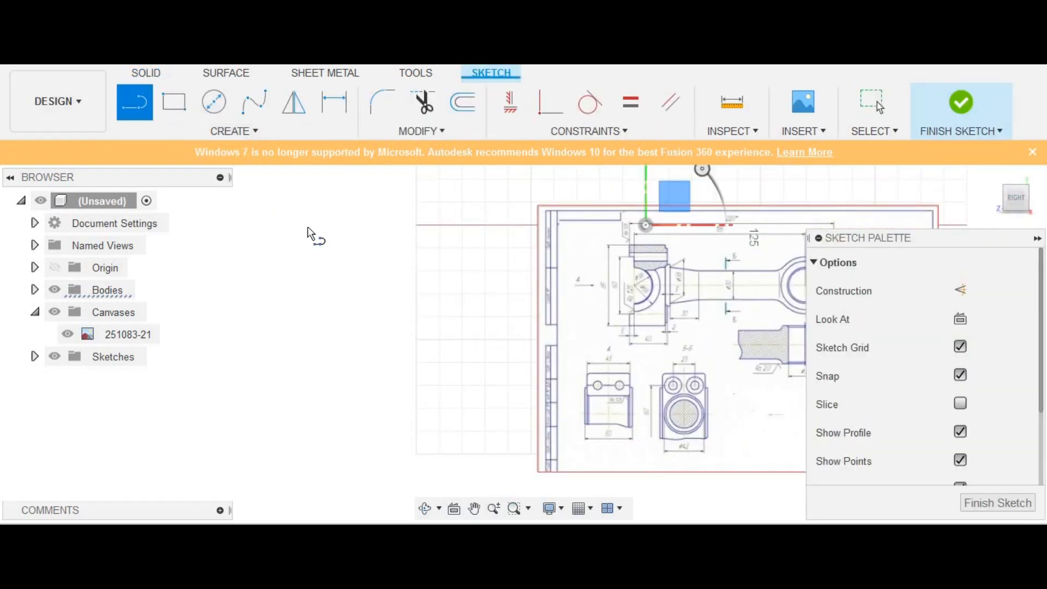
left_click(370, 225)
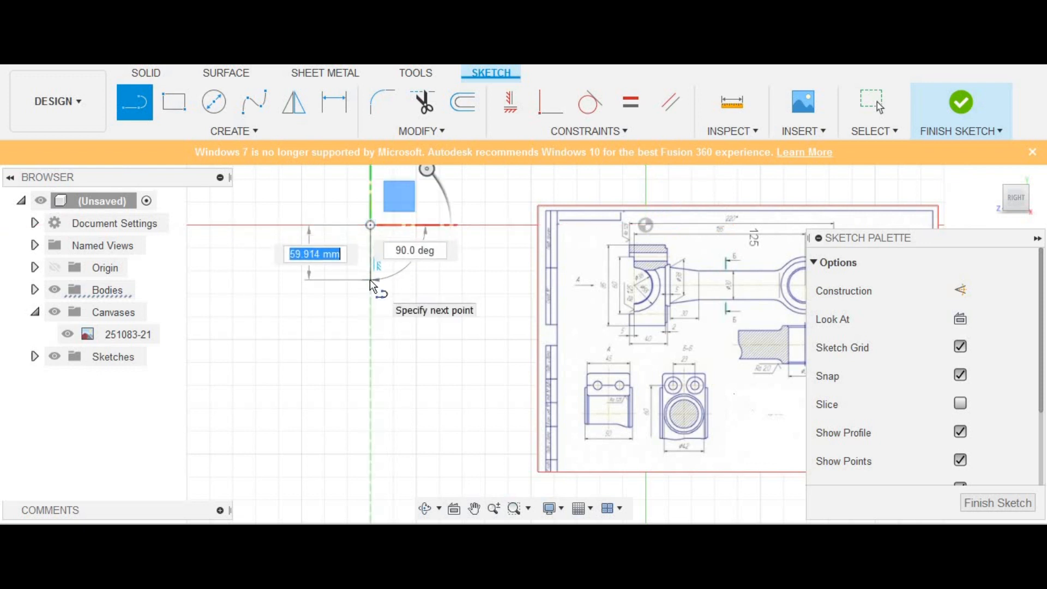
type("85")
key("Return")
key("Escape")
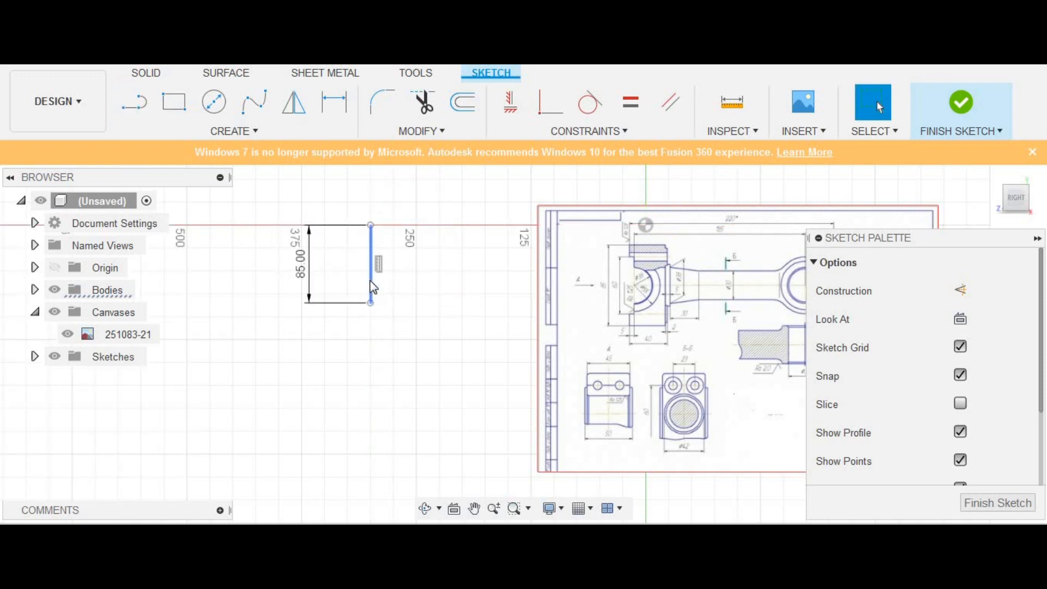
scroll(377, 284, "up", 3)
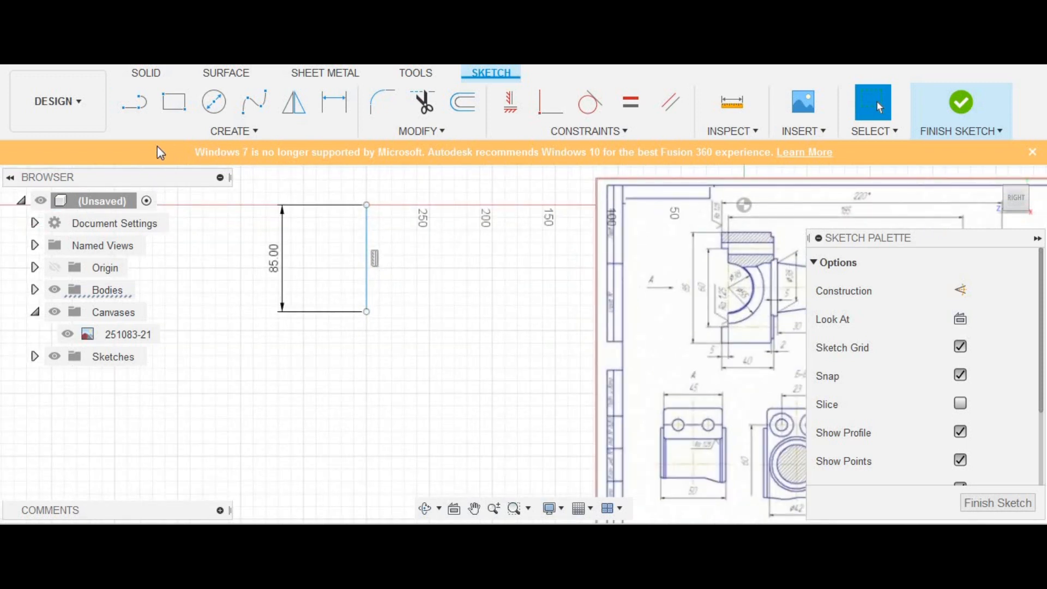
left_click(134, 101)
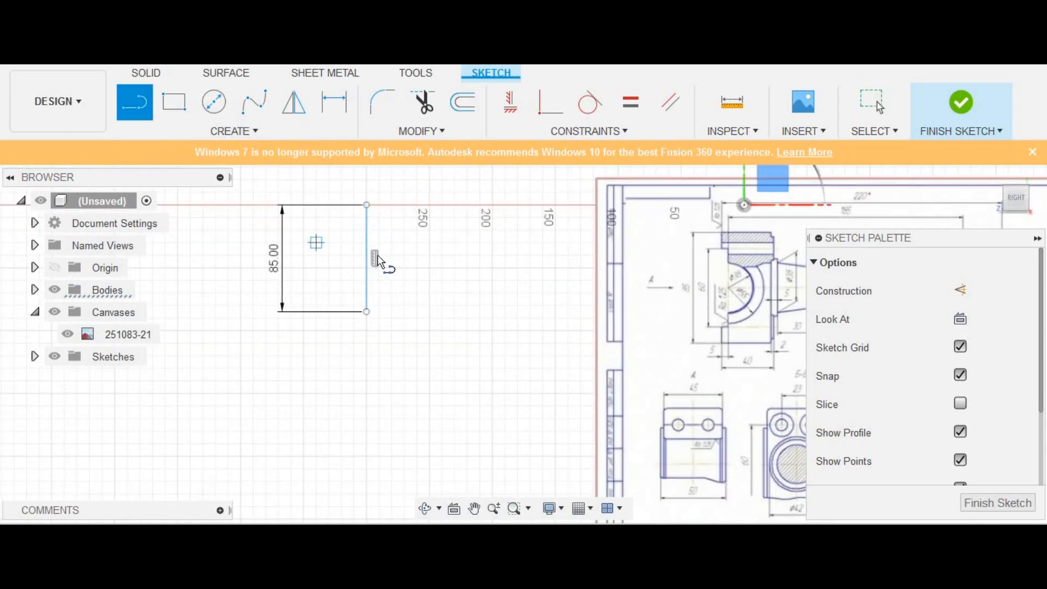
left_click(367, 204)
type("45")
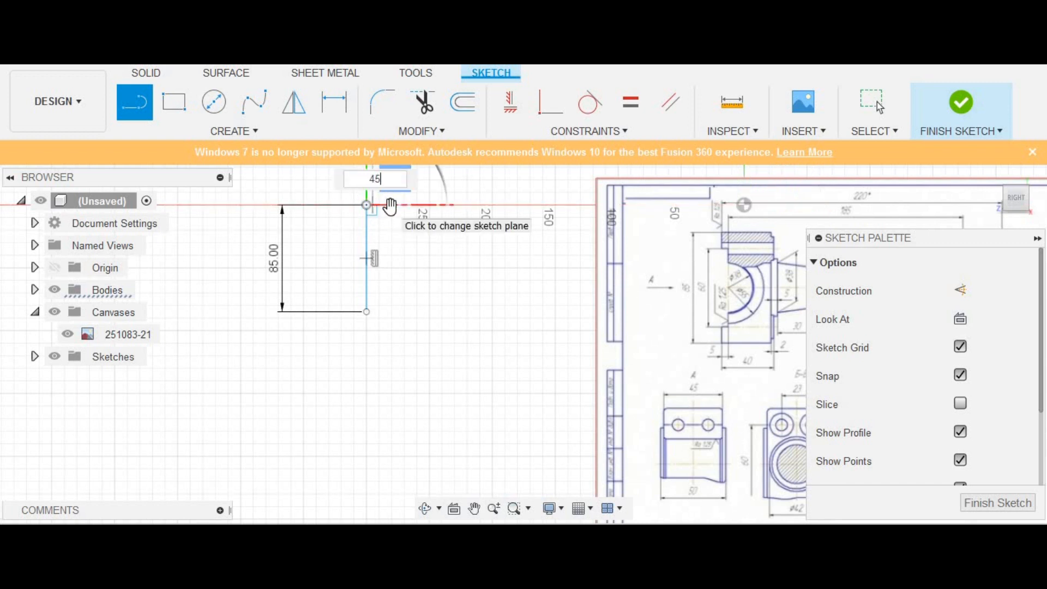
key("Tab")
key("Return")
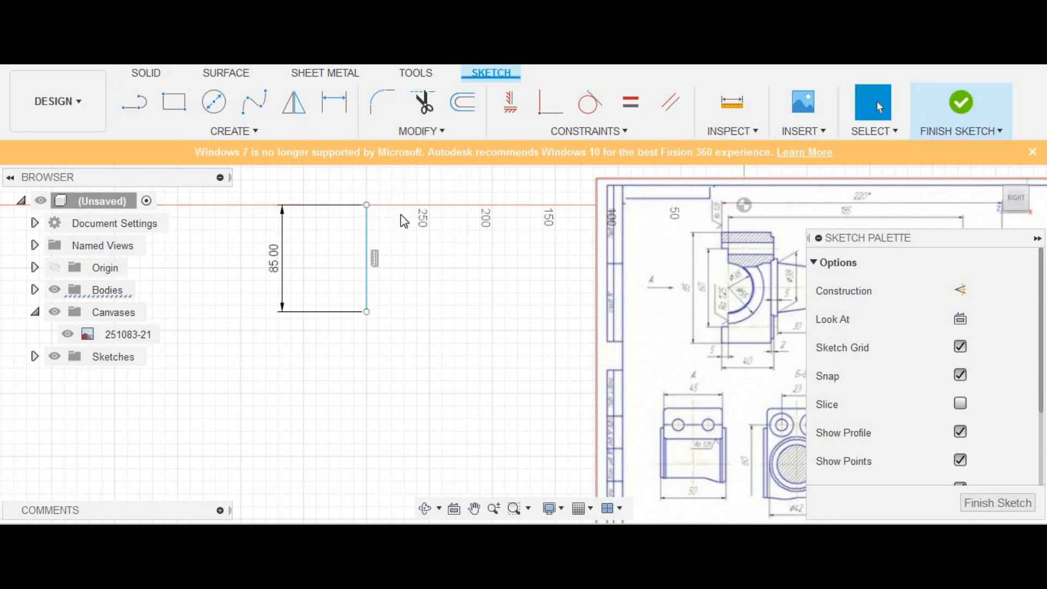
Draw a 45 mm horizontal line along the axis from the upper end of the 85 mm line toward the reference drawing
left_click(136, 103)
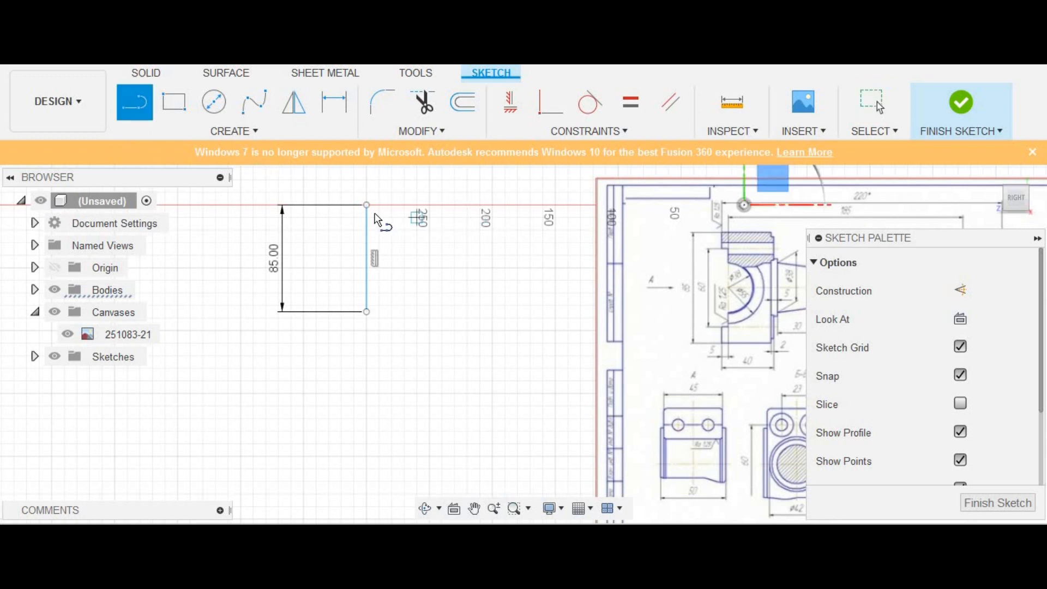
left_click(368, 207)
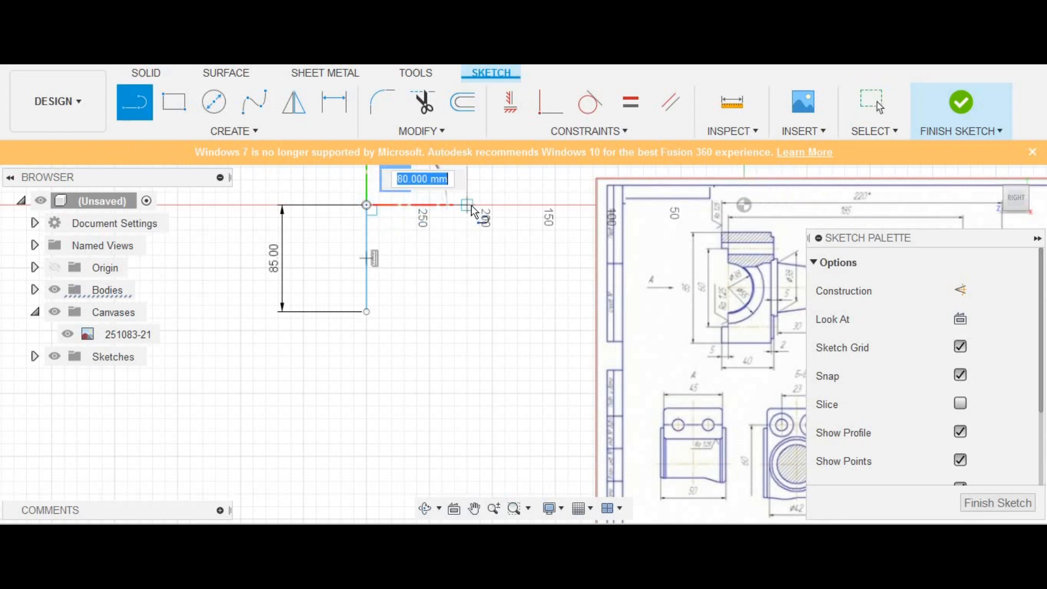
key("Tab")
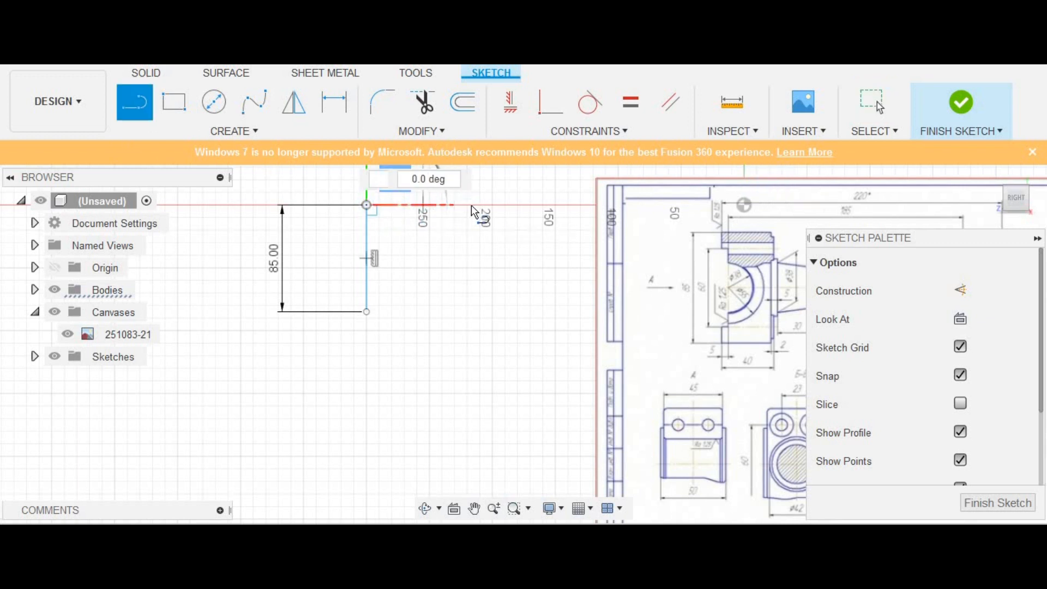
key("Return")
key("Escape")
Draw a second 85 mm vertical line downward from the free end of the 45 mm line
left_click(134, 102)
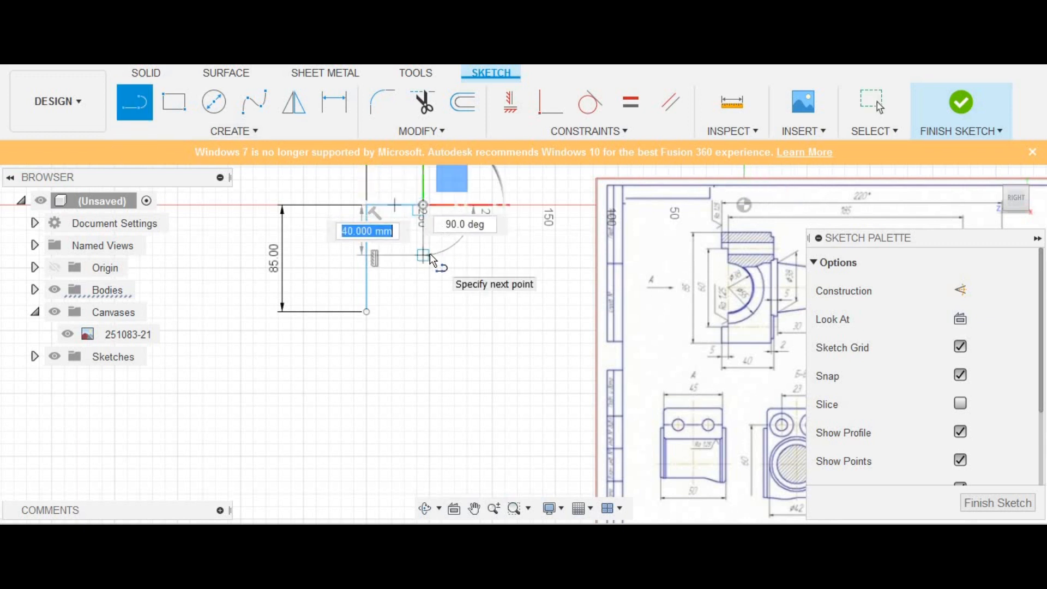
type("85")
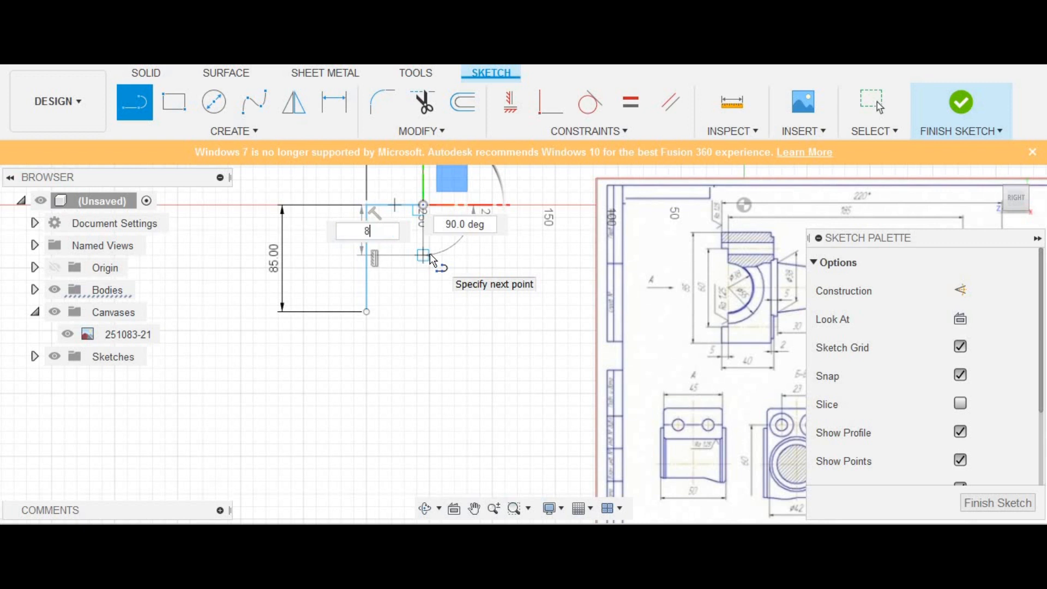
key("Return")
key("Escape")
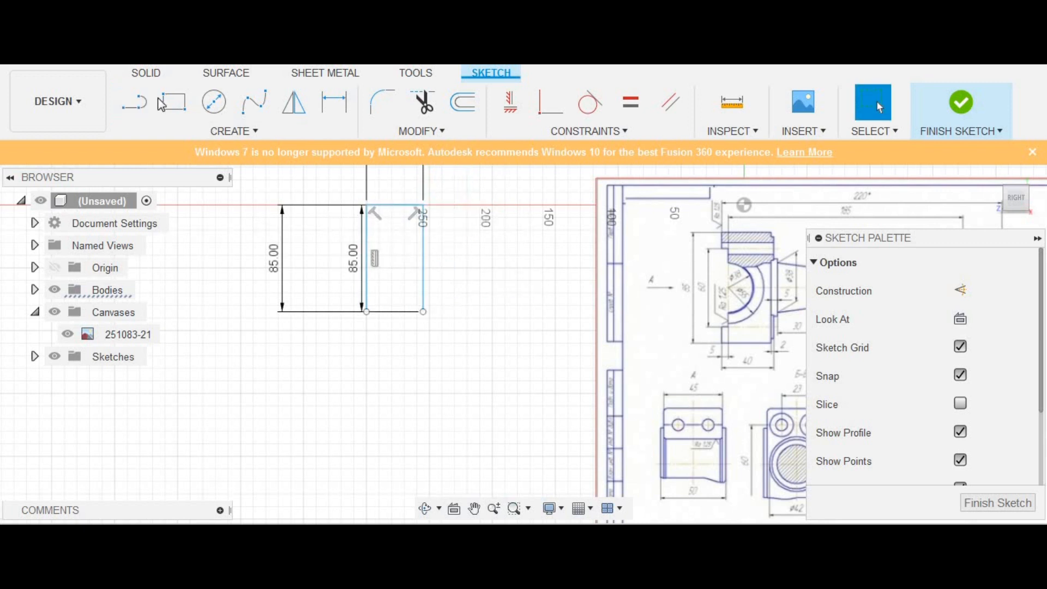
Close the rectangle with a line between the lower ends of the two 85 mm lines and finish the sketch
left_click(134, 102)
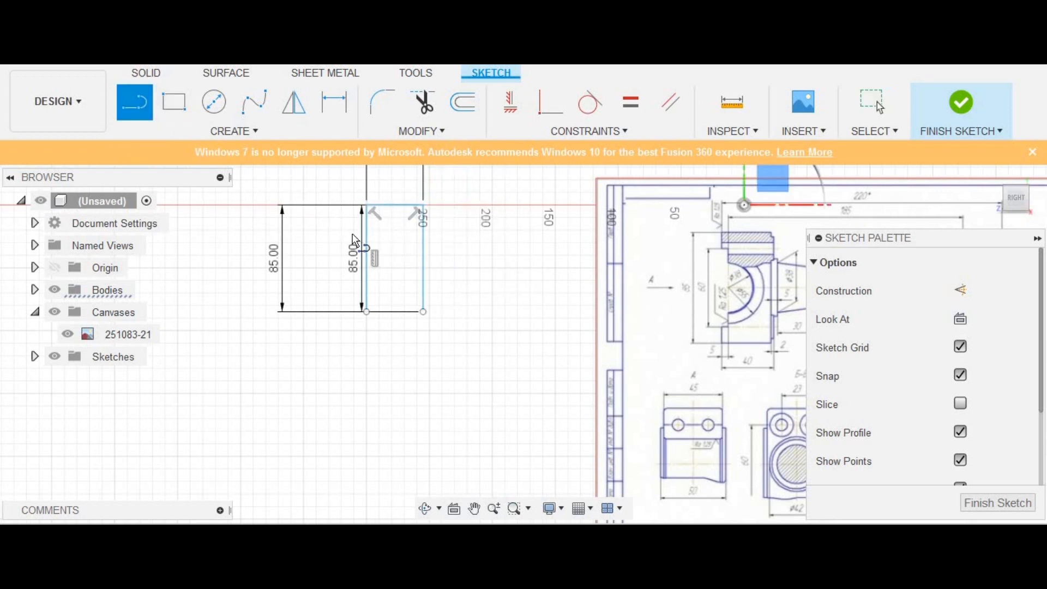
left_click(424, 311)
left_click(373, 311)
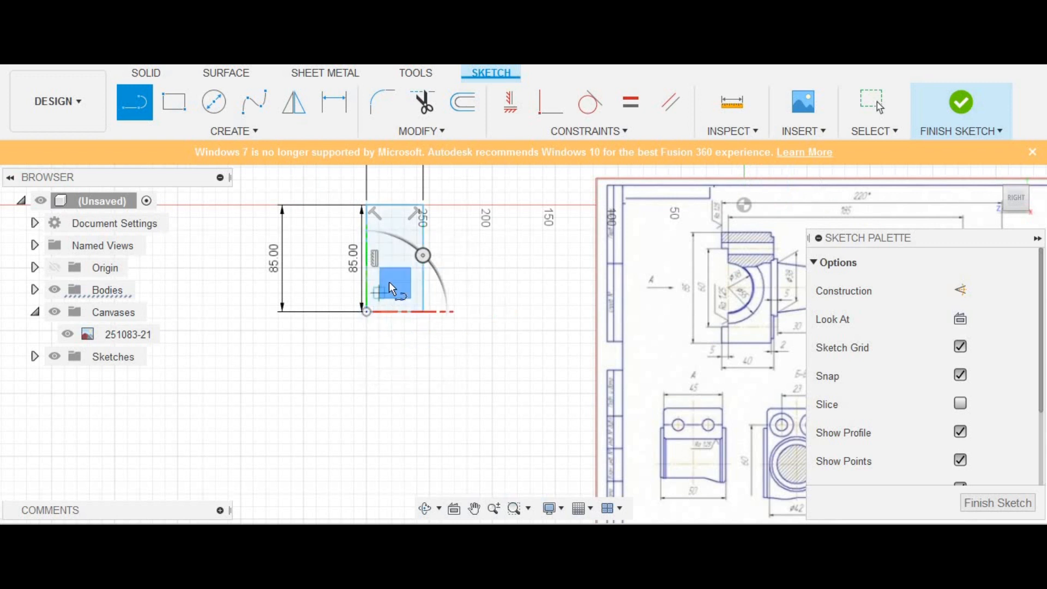
scroll(409, 273, "up", 1)
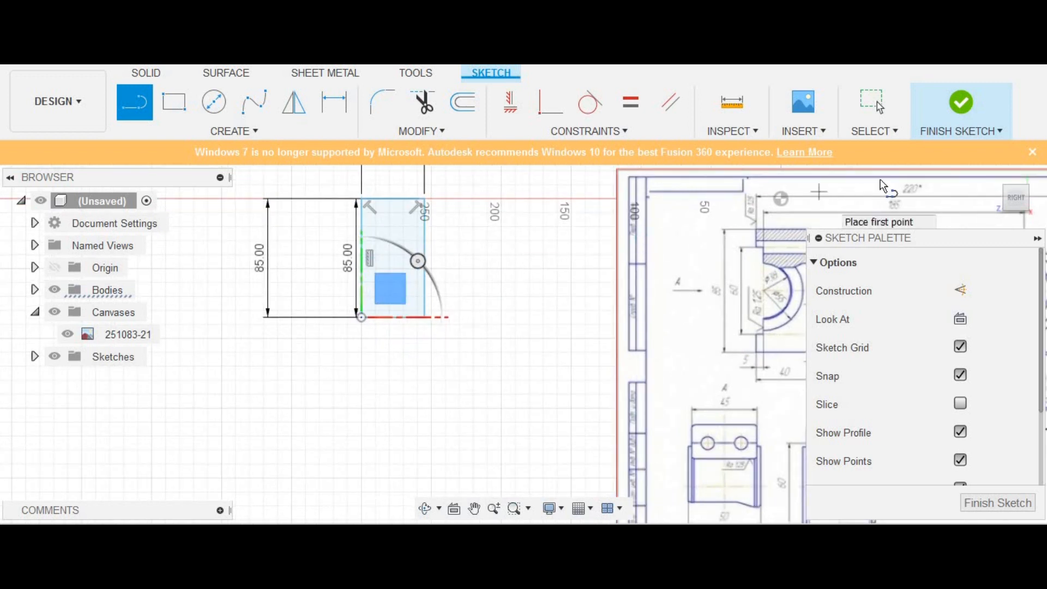
left_click(932, 106)
mouse_move(477, 285)
middle_mouse_down()
mouse_move(420, 276)
mouse_move(475, 229)
mouse_move(474, 253)
middle_mouse_up()
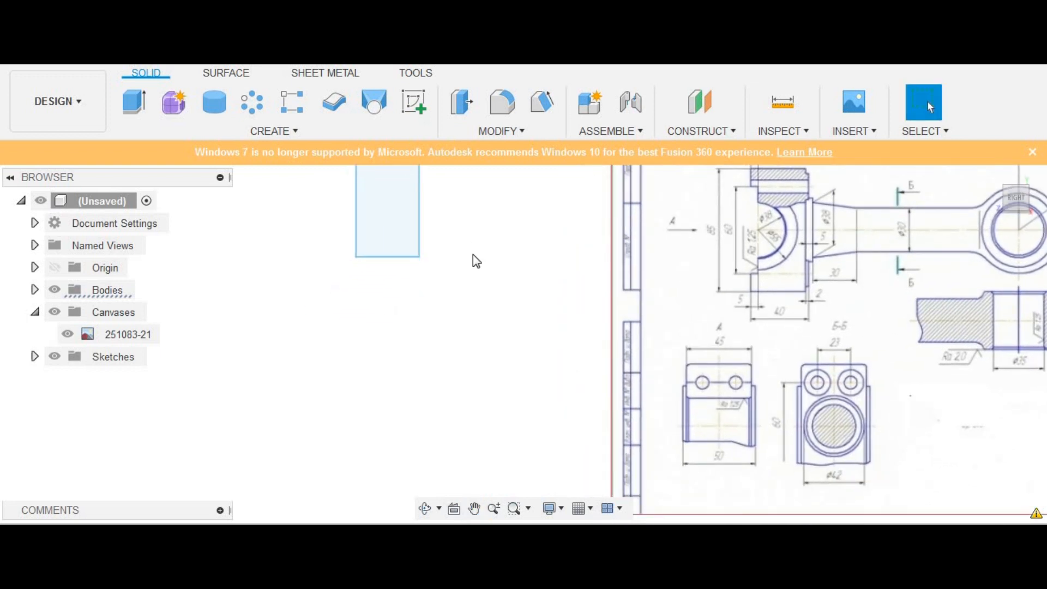
middle_click_drag(464, 315, 436, 327)
left_click(414, 102)
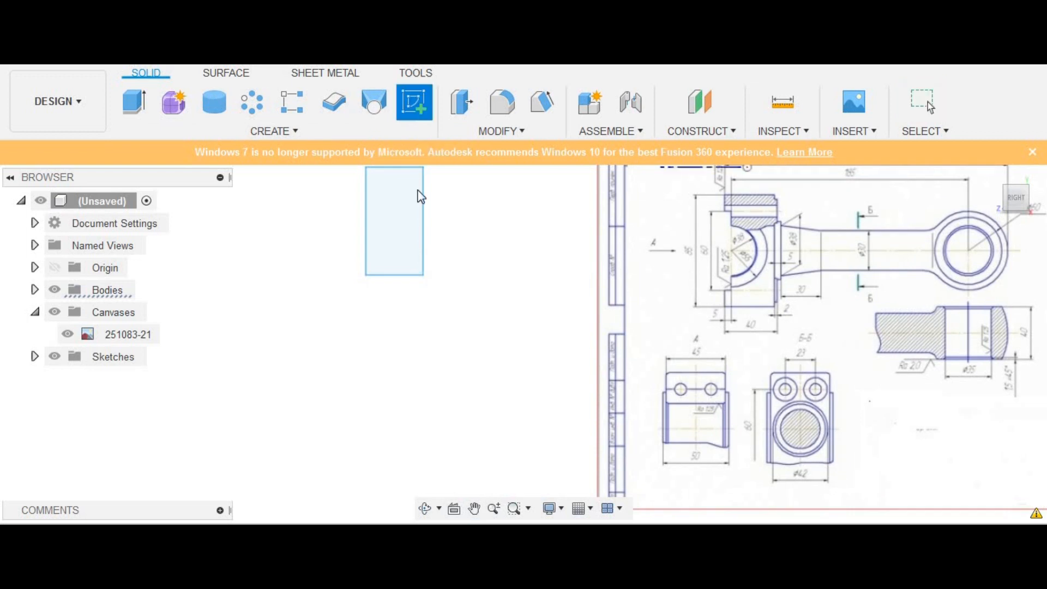
left_click(423, 242)
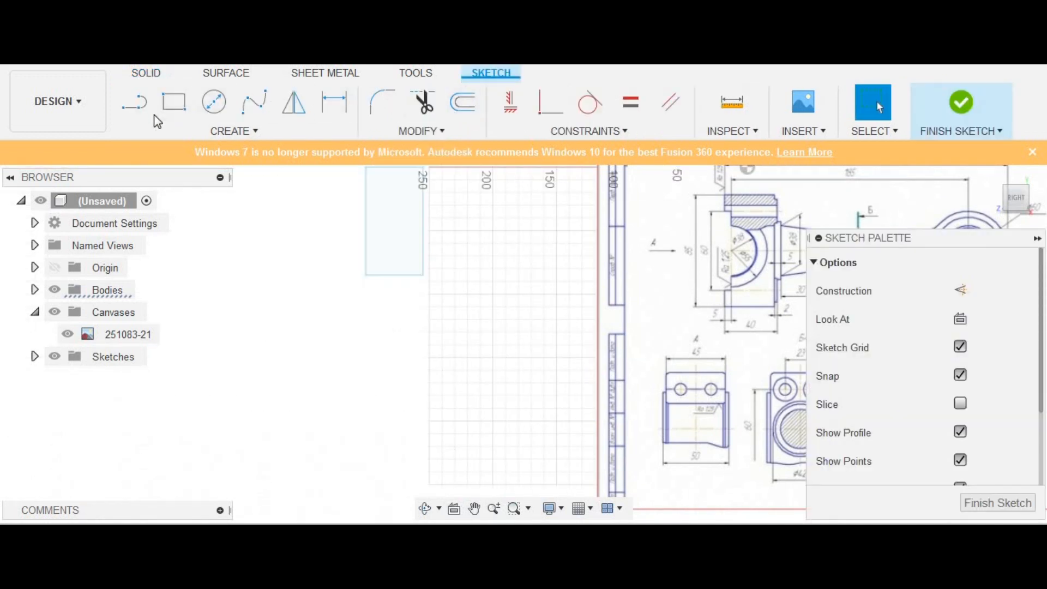
left_click(146, 116)
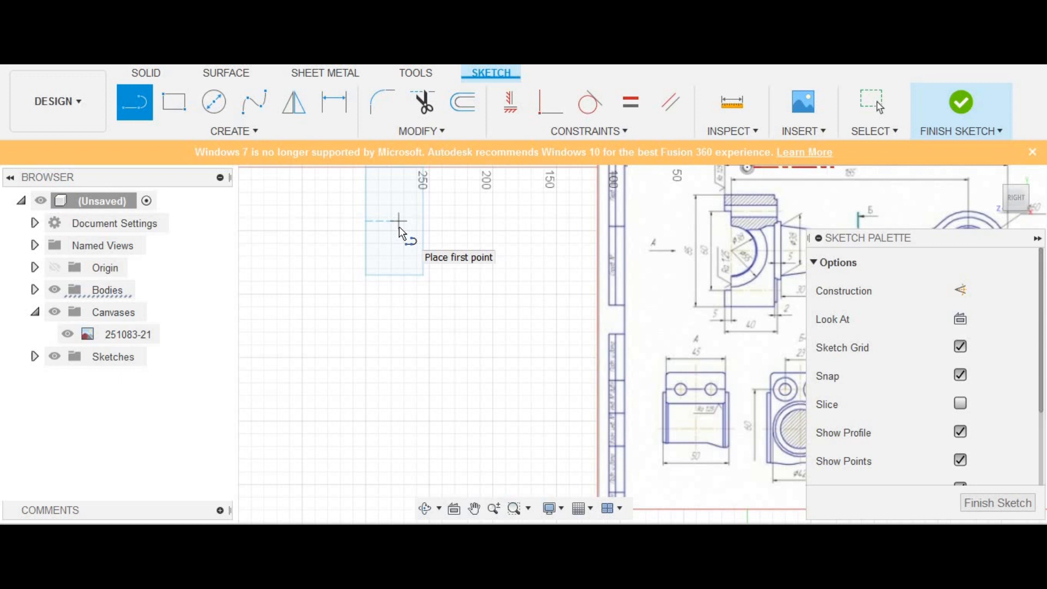
left_click(366, 220)
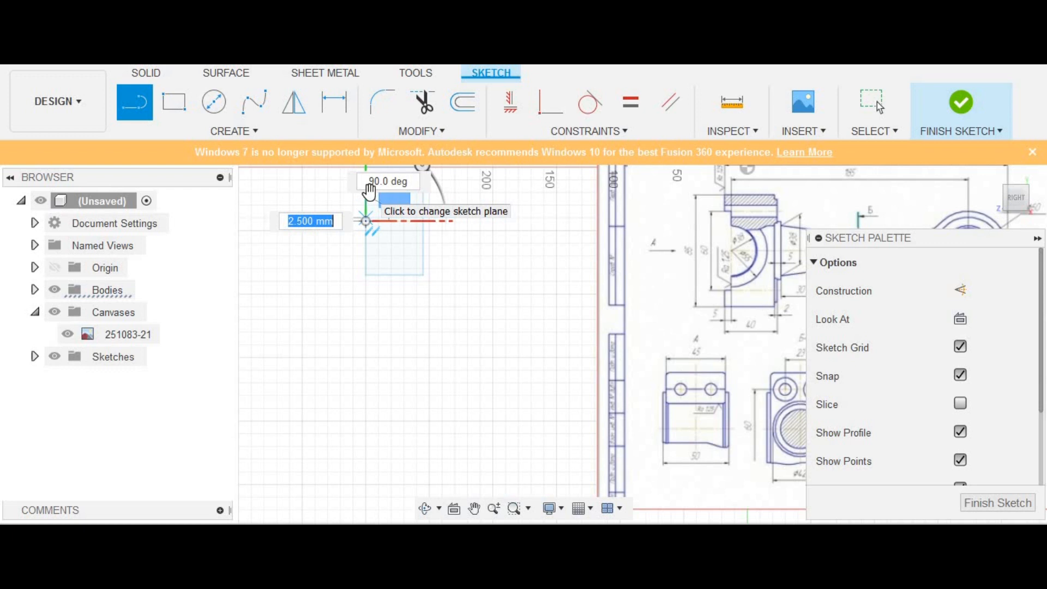
type("30")
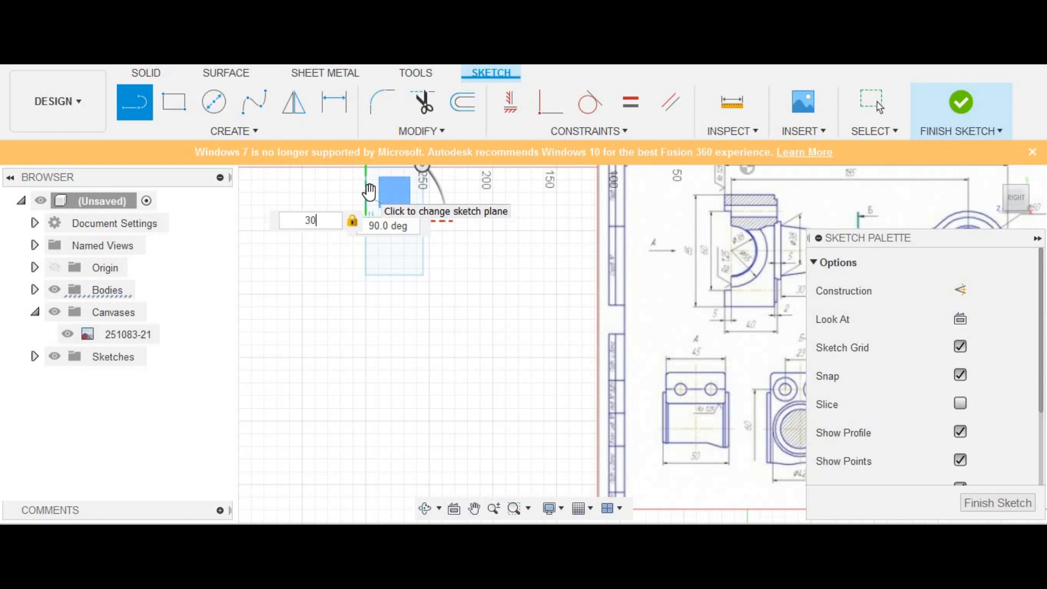
key("Escape")
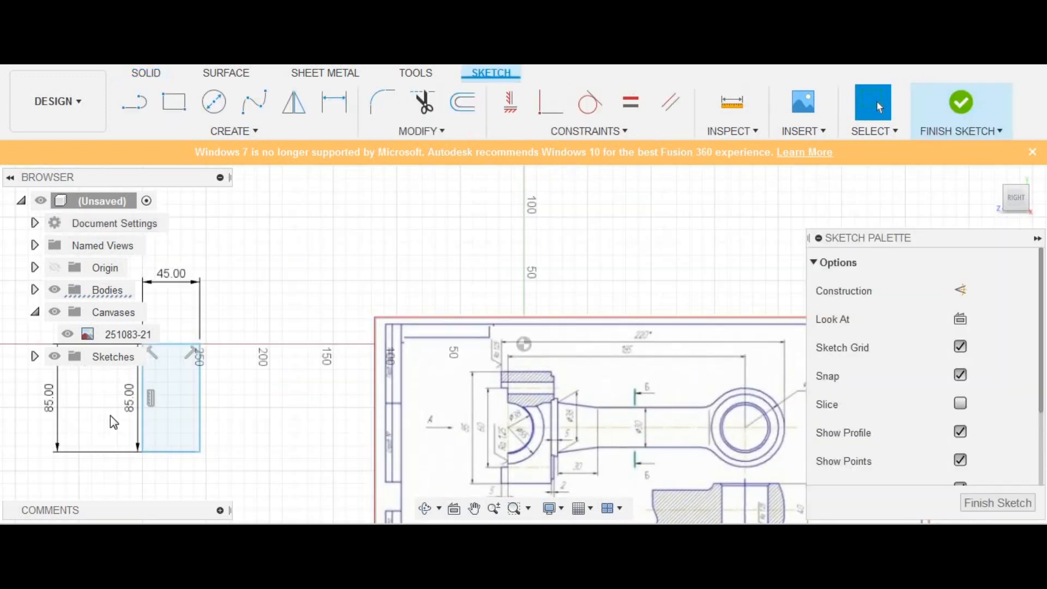
Draw a 30 mm line upward from the midpoint of the rectangle's left side, lying along that side
middle_click_drag(241, 355, 451, 198)
scroll(349, 242, "up", 1)
left_click(121, 113)
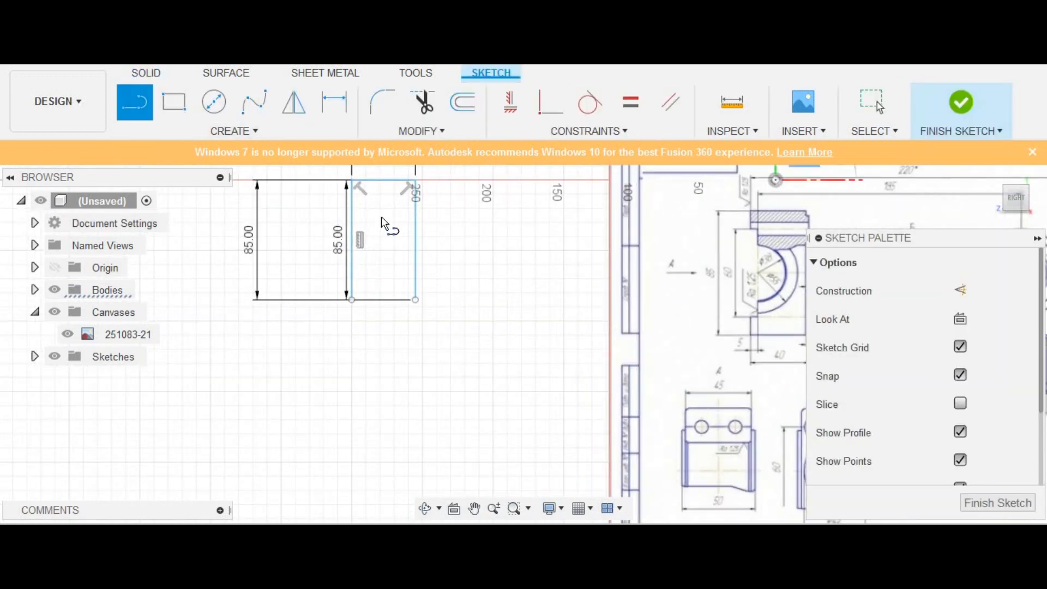
left_click(351, 240)
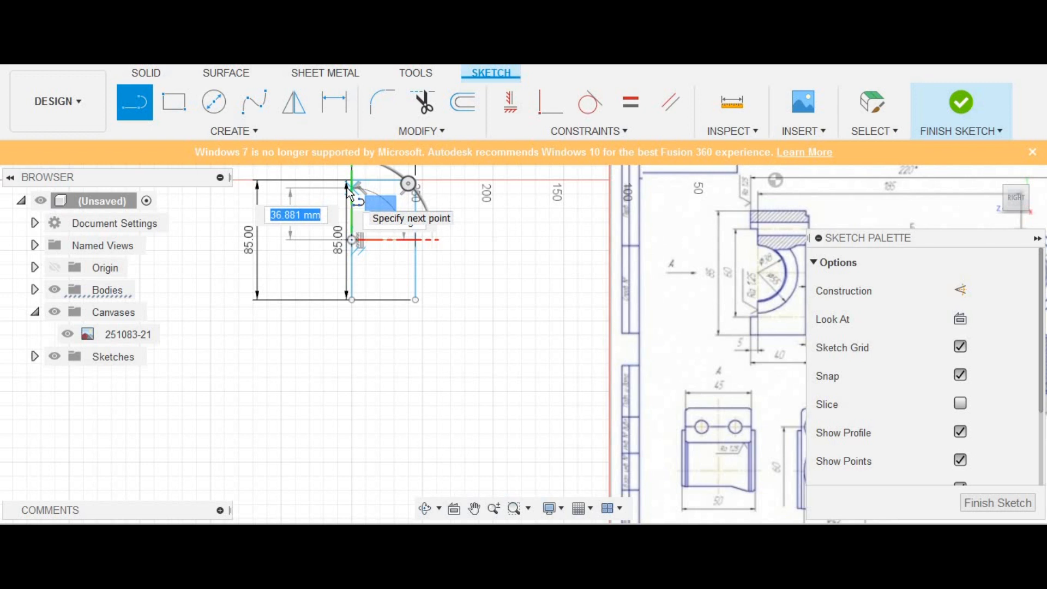
type("30")
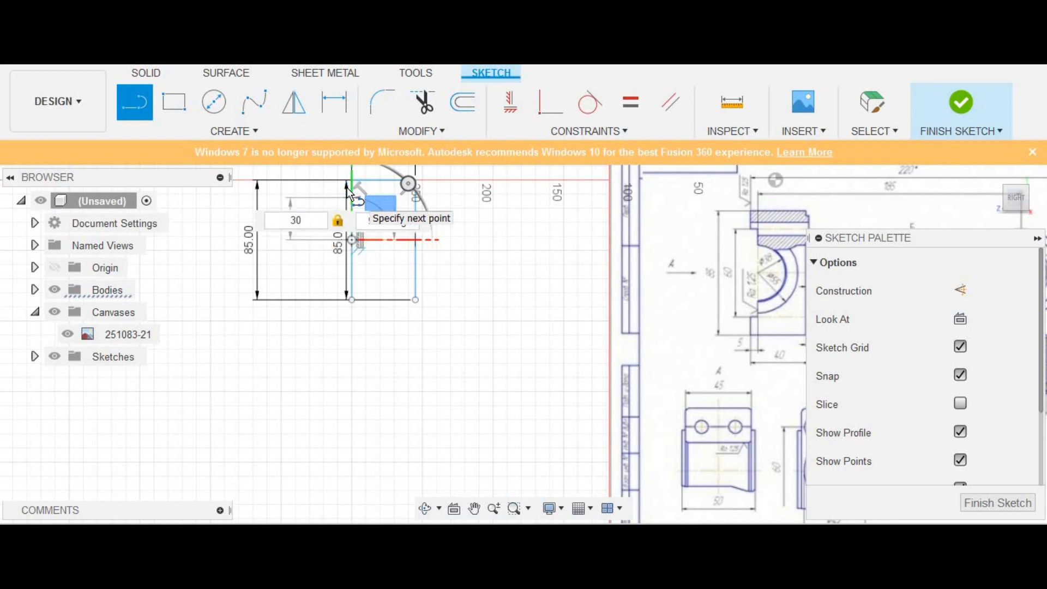
key("Return")
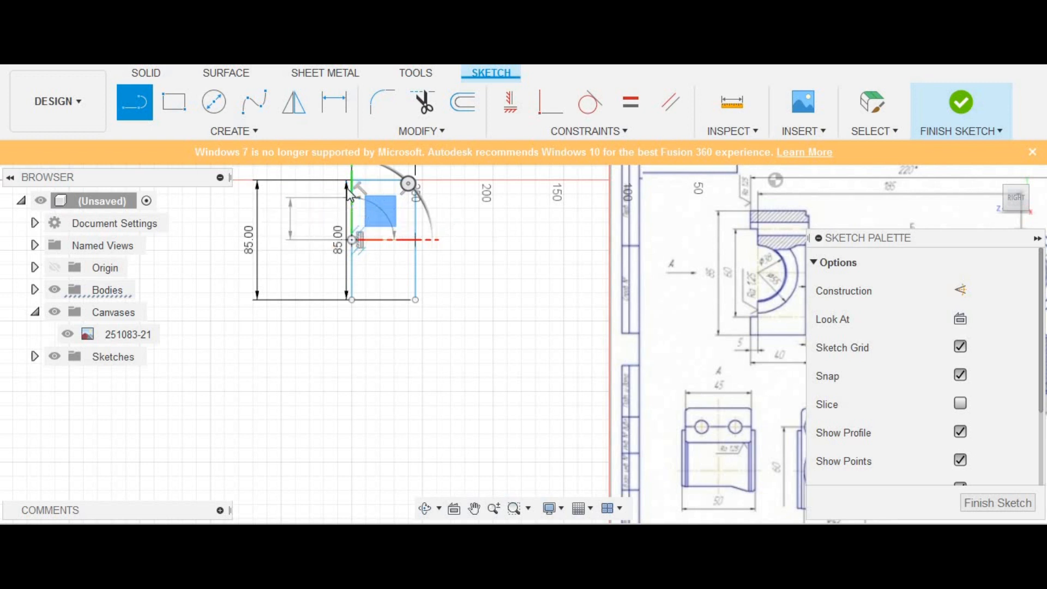
Draw a 30 mm line downward from the midpoint of the rectangle's left side, lying along that side
left_click(141, 109)
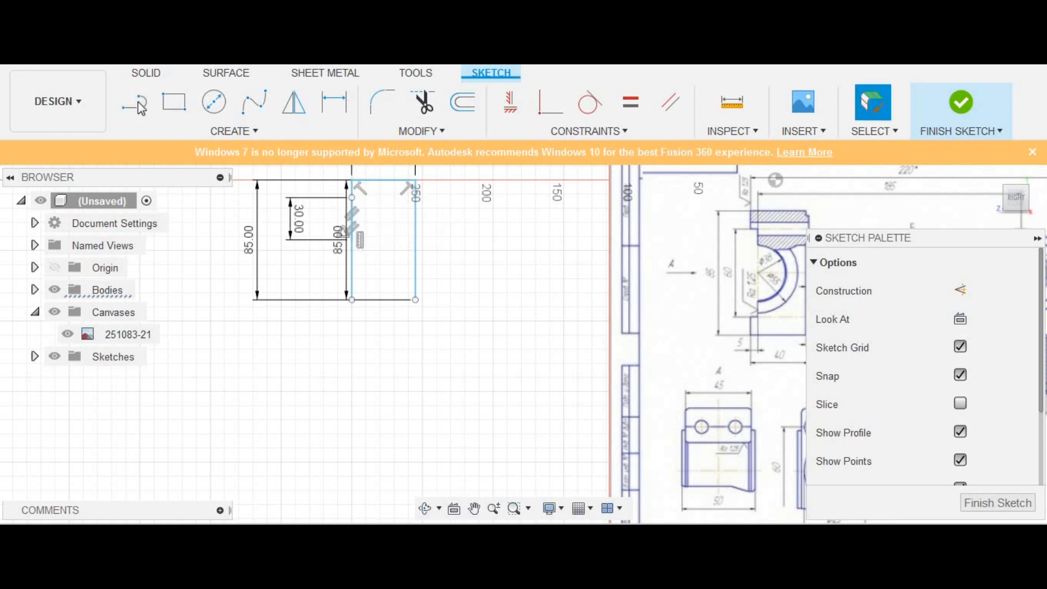
left_click(354, 240)
type("30")
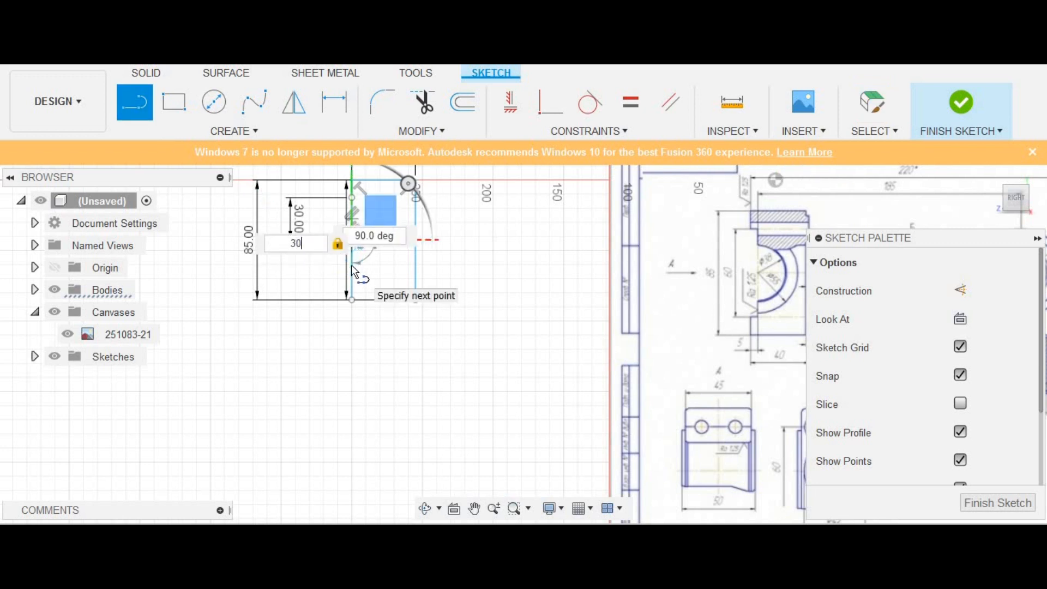
key("Return")
key("Escape")
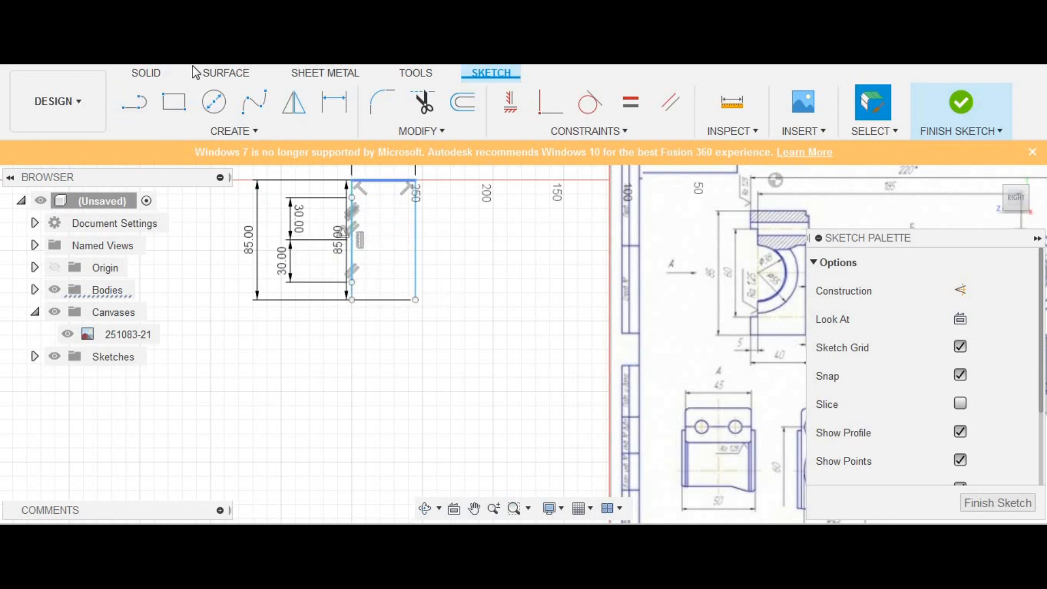
Draw two horizontal lines across the rectangle from the outer ends of the 30 mm lines to the opposite side
left_click(133, 104)
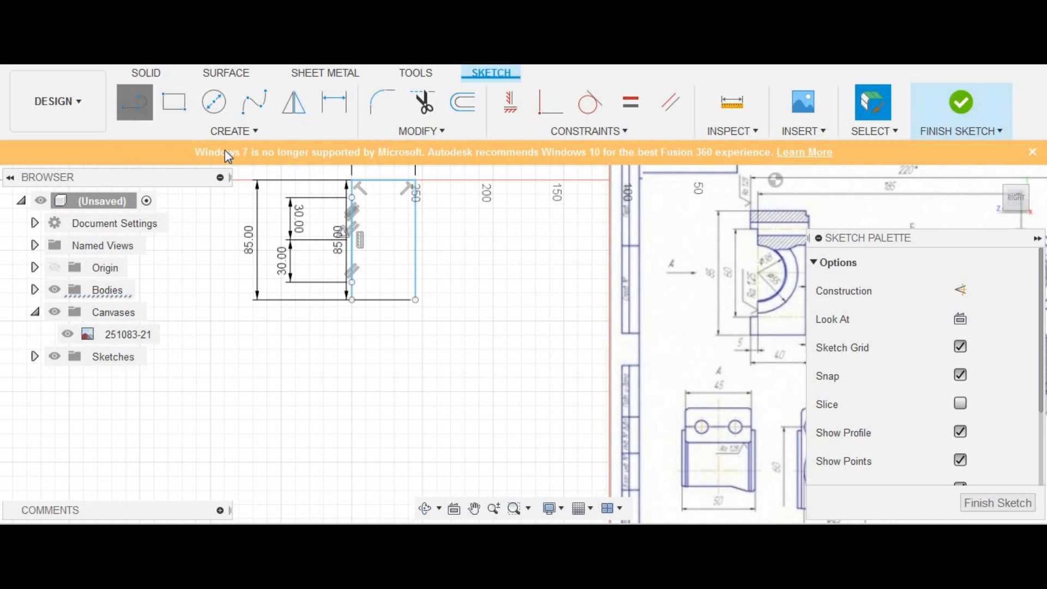
left_click(352, 197)
left_click(415, 198)
left_click(353, 282)
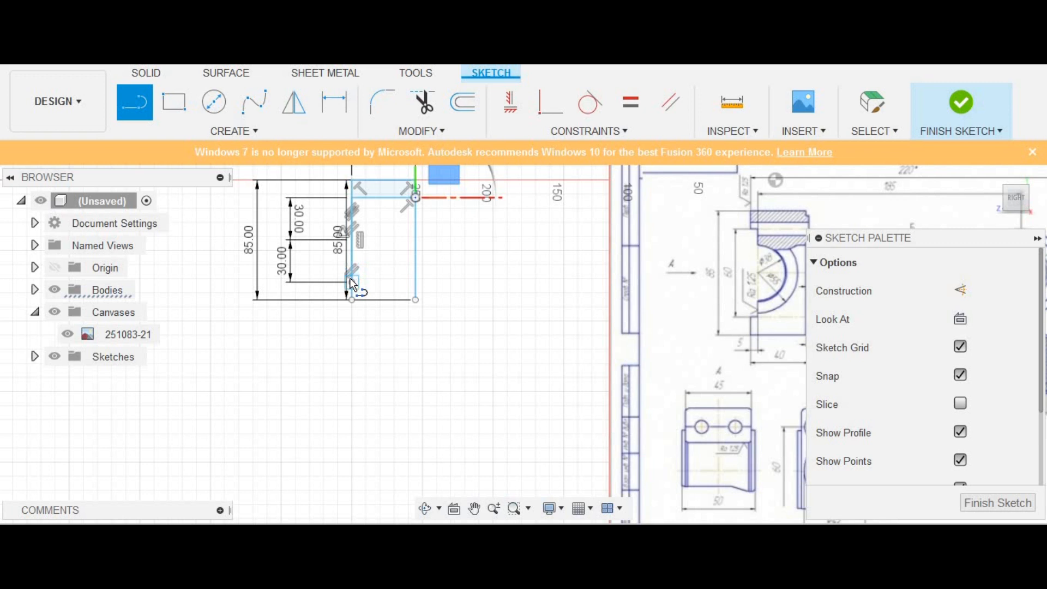
left_click(415, 282)
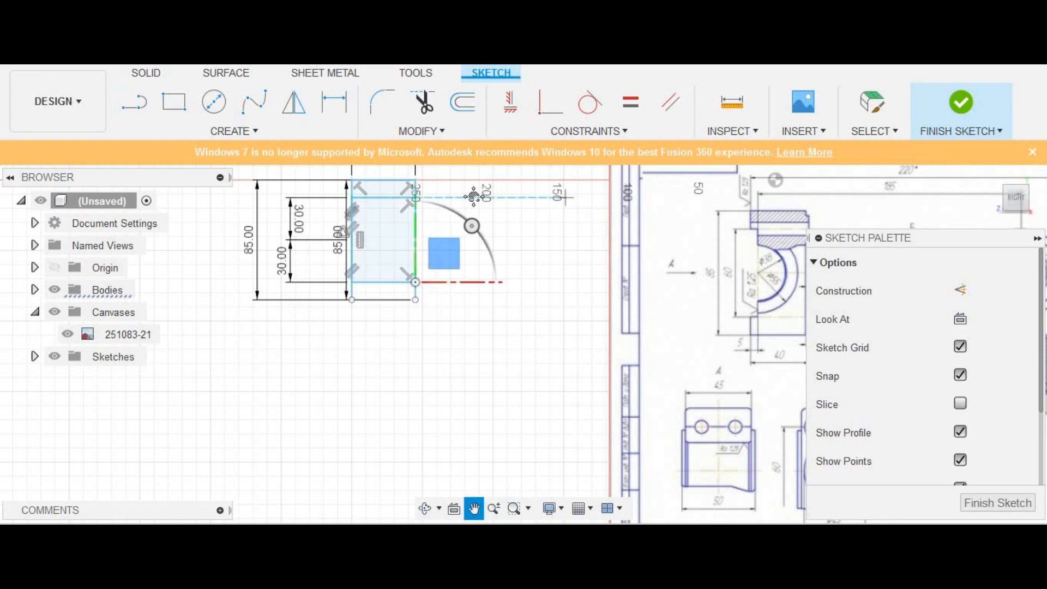
middle_click_drag(565, 226, 474, 223)
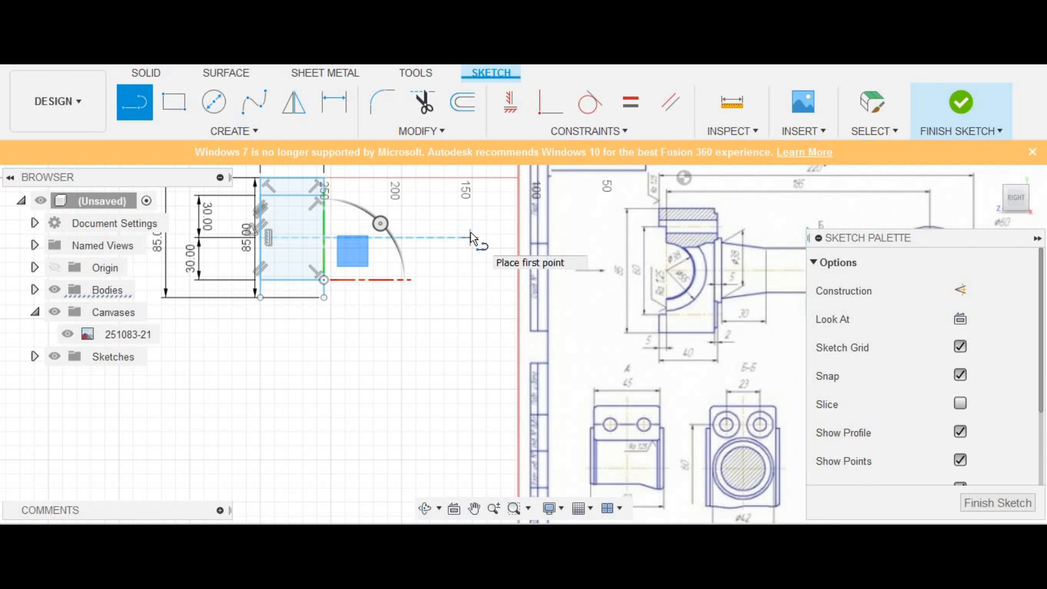
middle_click_drag(428, 233, 427, 238)
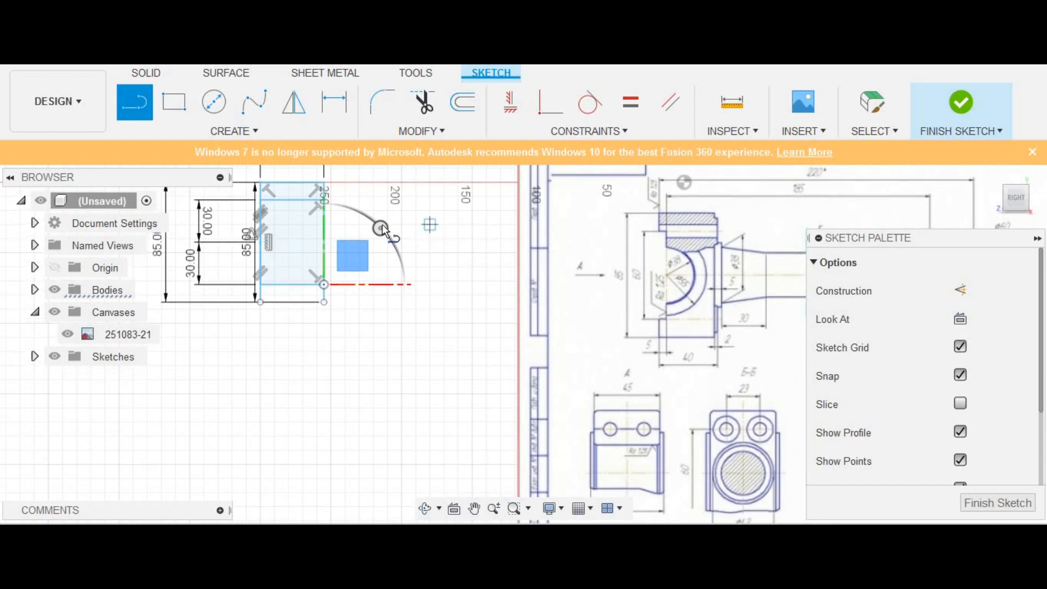
Draw an 11.5 mm line from the midpoint of the upper horizontal guide line toward the rectangle's right side
left_click(295, 209)
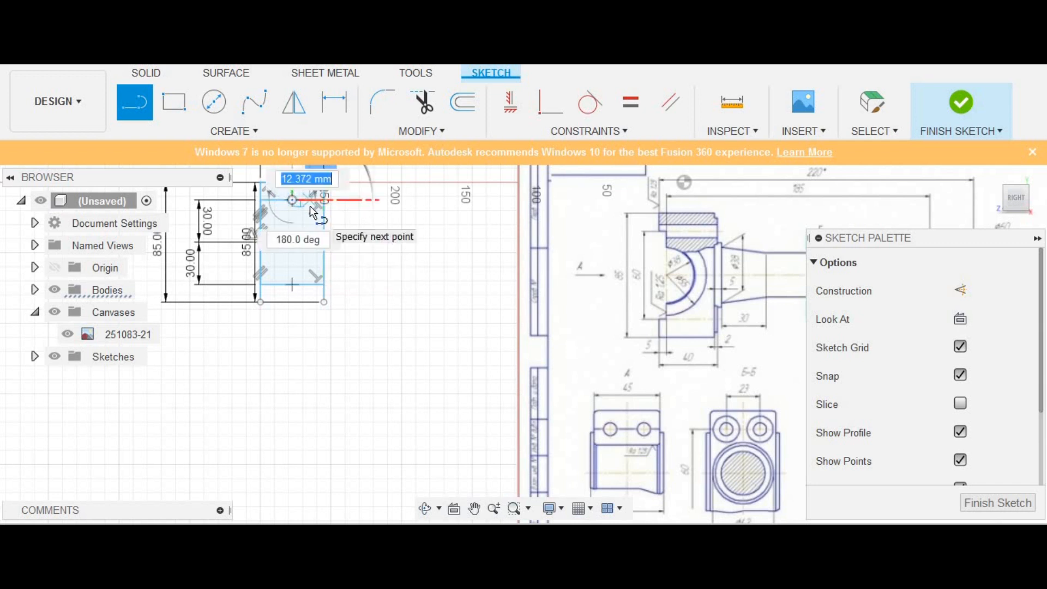
type("11,5")
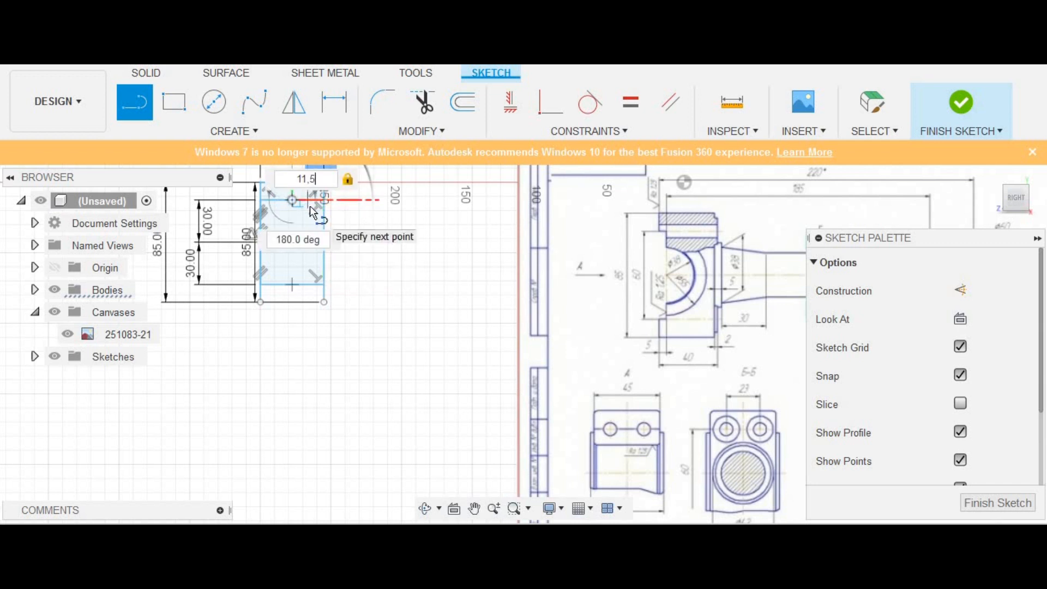
key("Return")
key("Escape")
scroll(300, 213, "up", 2)
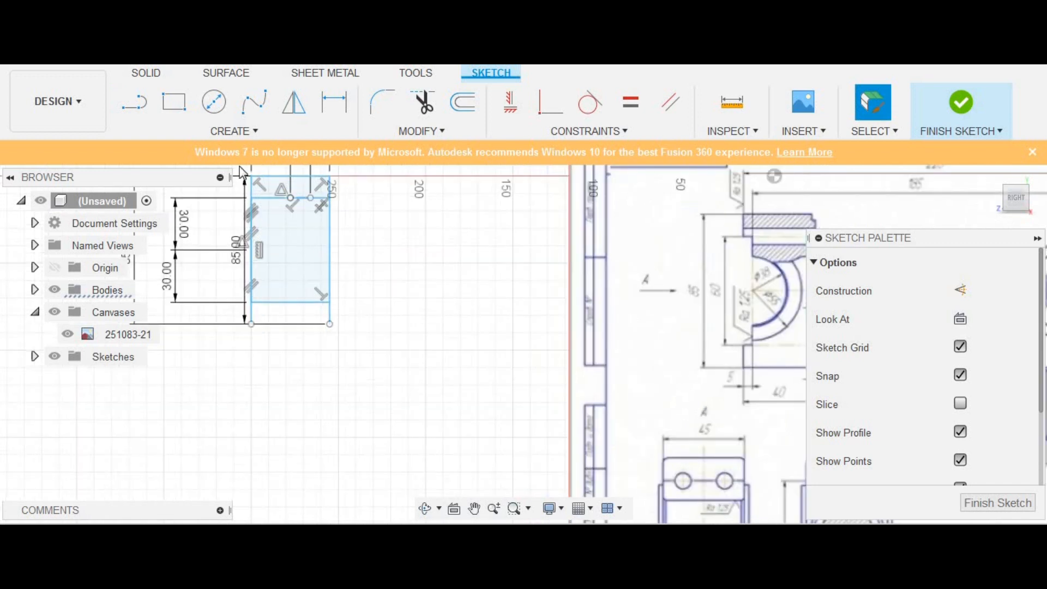
Draw an 11.5 mm line from the midpoint of the upper horizontal guide line toward the rectangle's left side
left_click(134, 102)
left_click(292, 198)
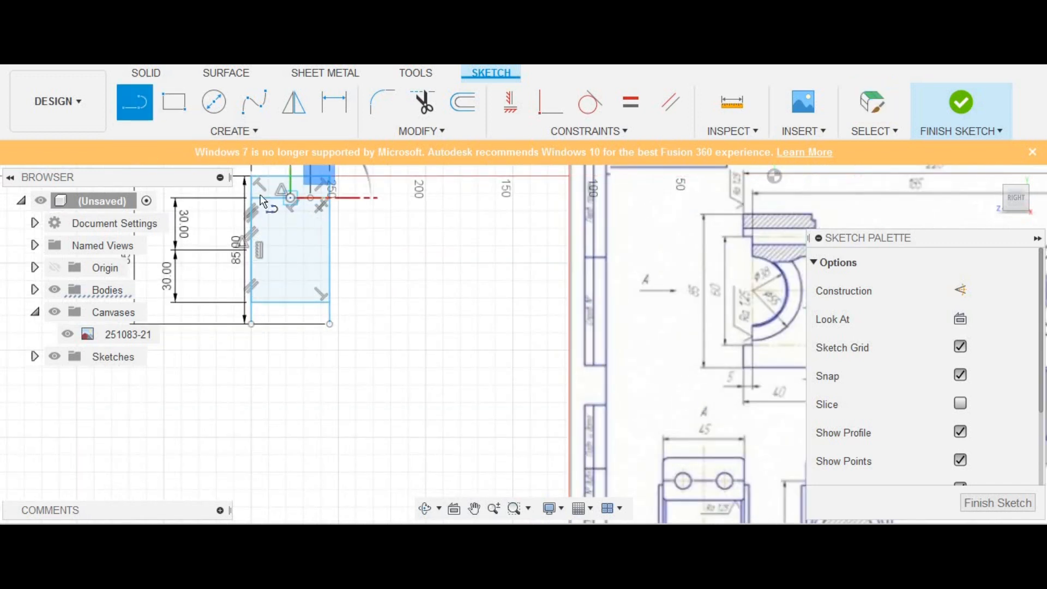
type("11.5")
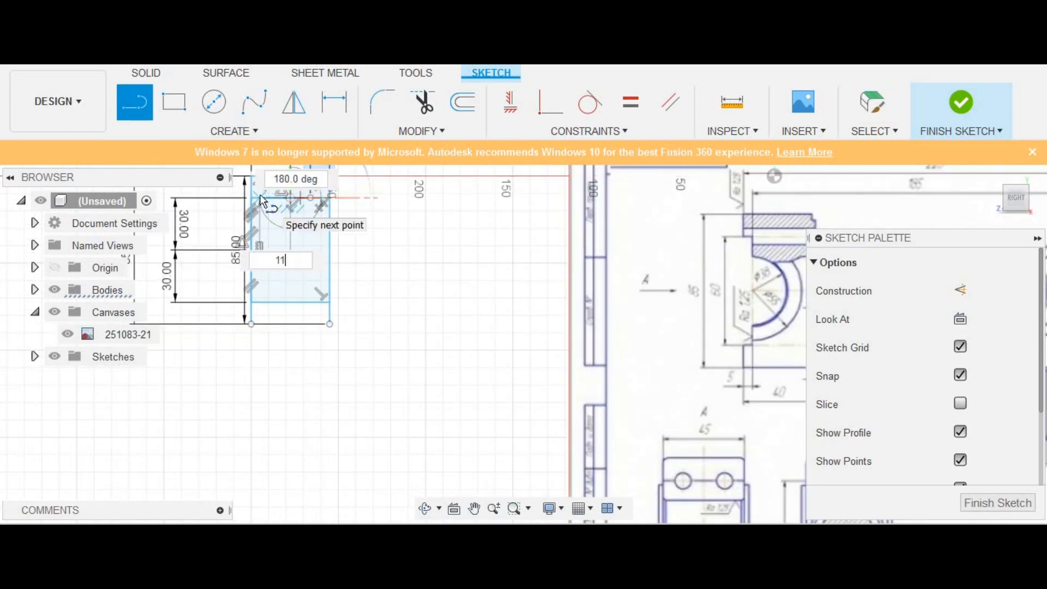
key("Return")
key("Escape")
Measure the bolt hole's diameter in the big-end section of the reference drawing with a temporary line between its edges
left_click(135, 102)
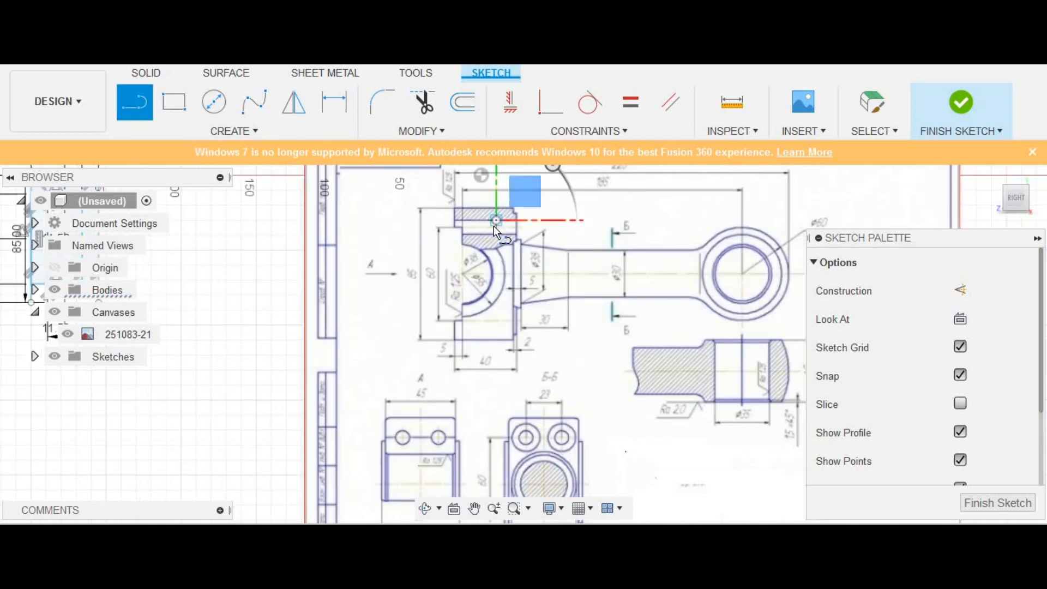
left_click(493, 226)
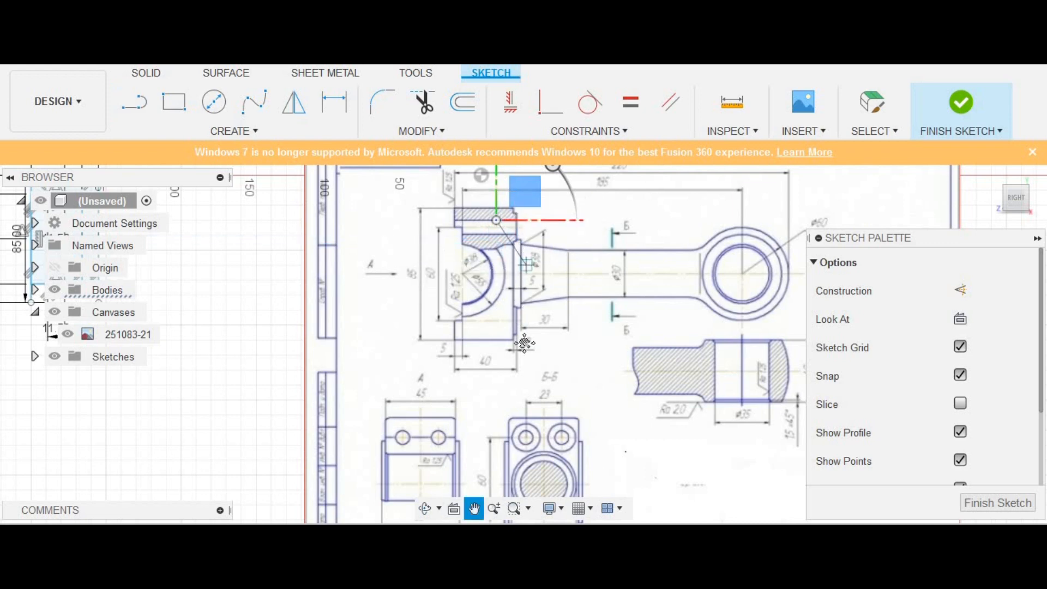
scroll(498, 245, "up", 3)
scroll(481, 312, "up", 2)
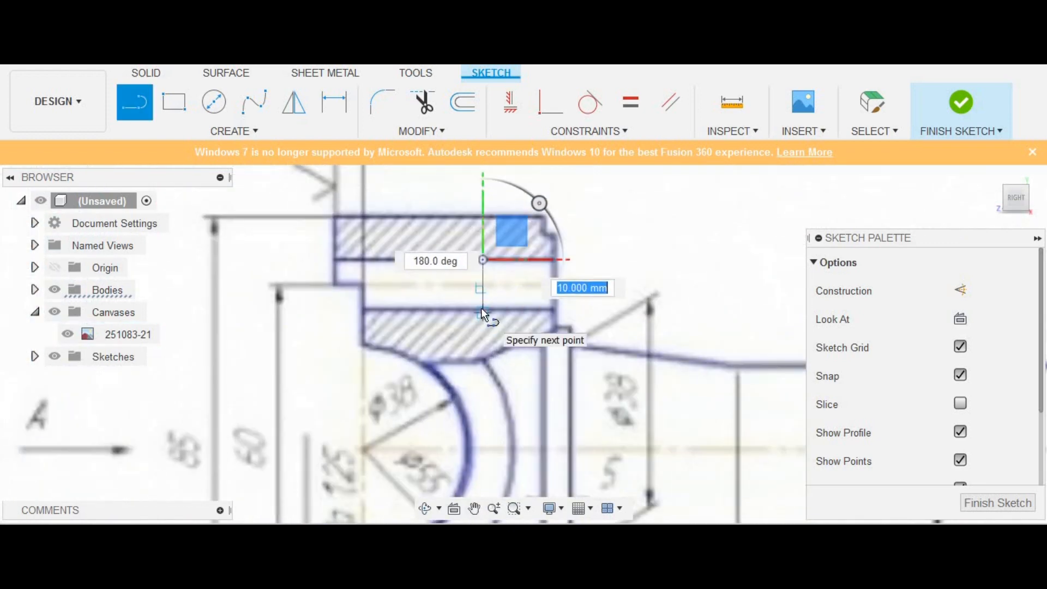
scroll(482, 308, "up", 2)
scroll(482, 313, "up", 2)
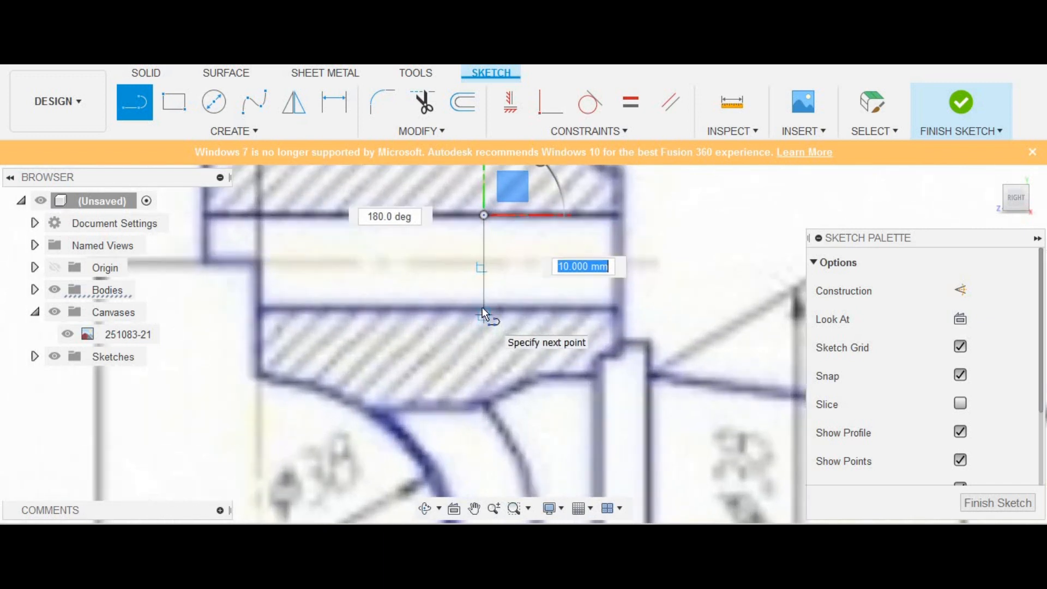
scroll(483, 310, "up", 1)
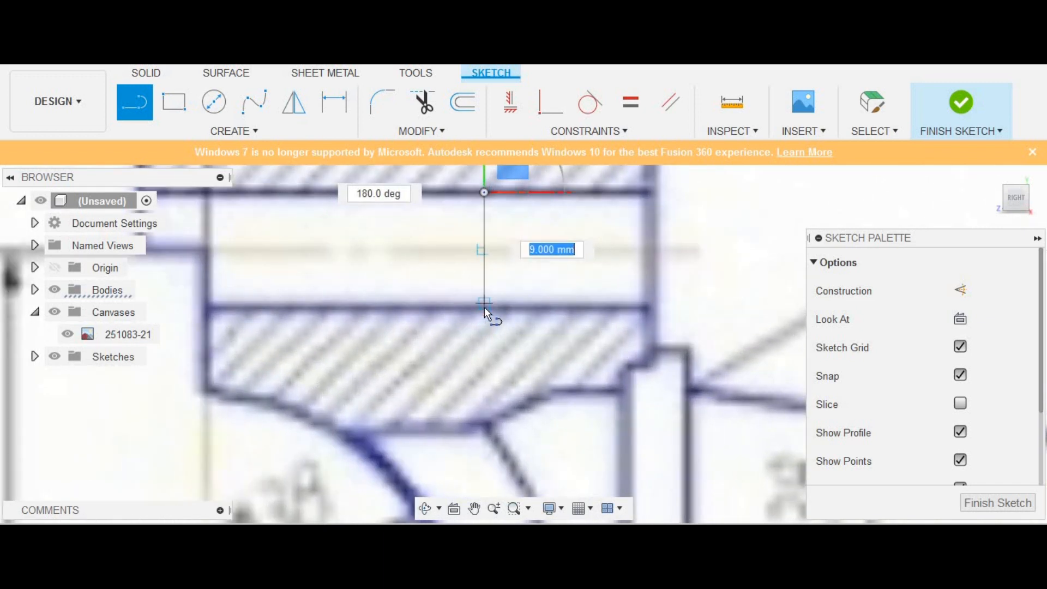
scroll(484, 306, "up", 2)
scroll(484, 312, "up", 1)
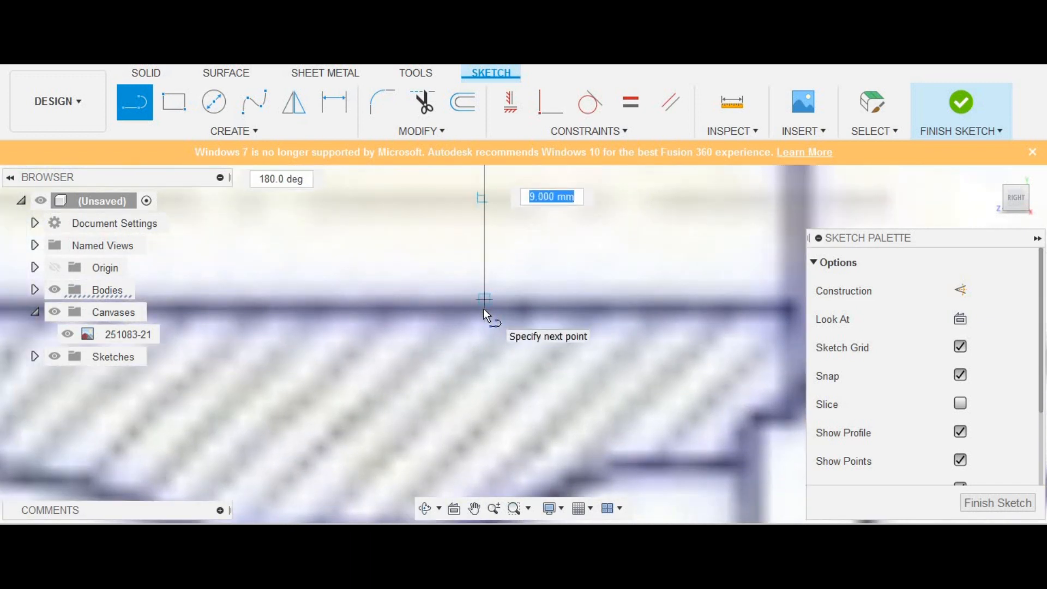
scroll(483, 308, "down", 3)
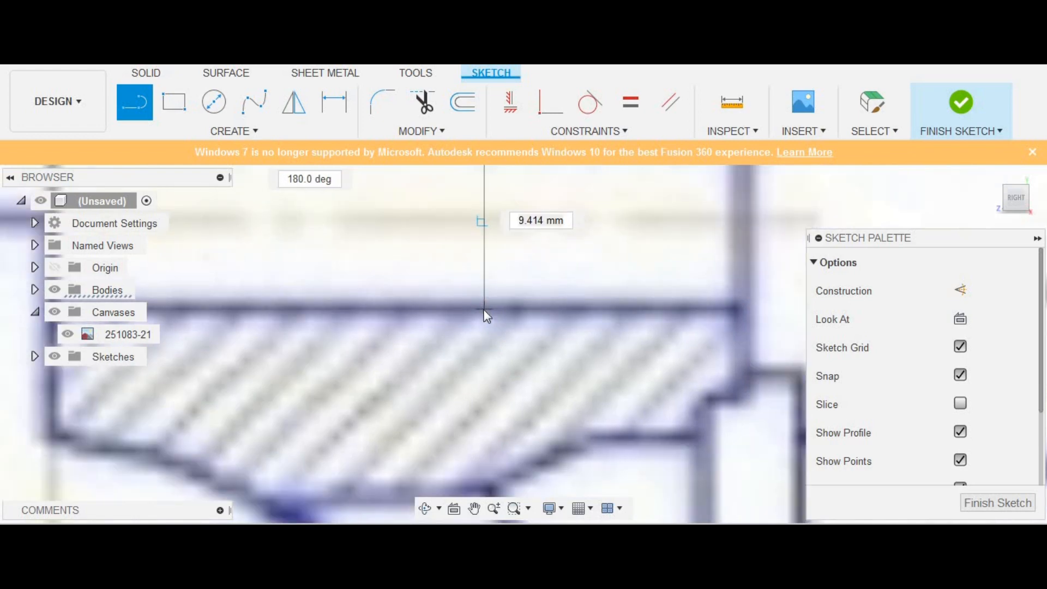
right_click(483, 309)
left_click(434, 310)
Draw a 9.4 mm diameter circle centred on the left end of the 11.5 mm line on the upper guide line
scroll(420, 357, "down", 5)
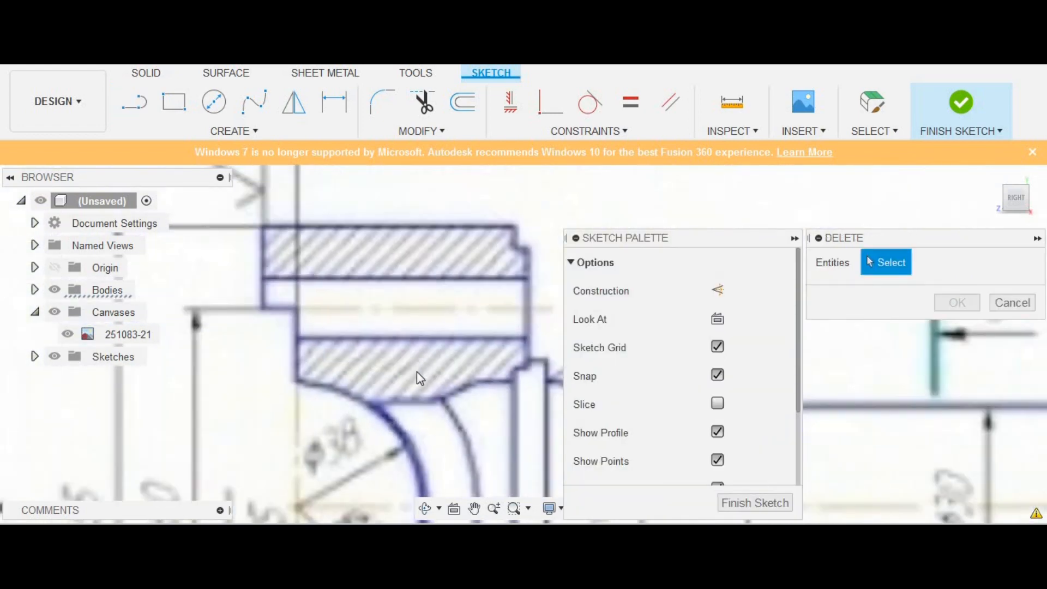
middle_click_drag(318, 338, 626, 247)
scroll(306, 243, "up", 3)
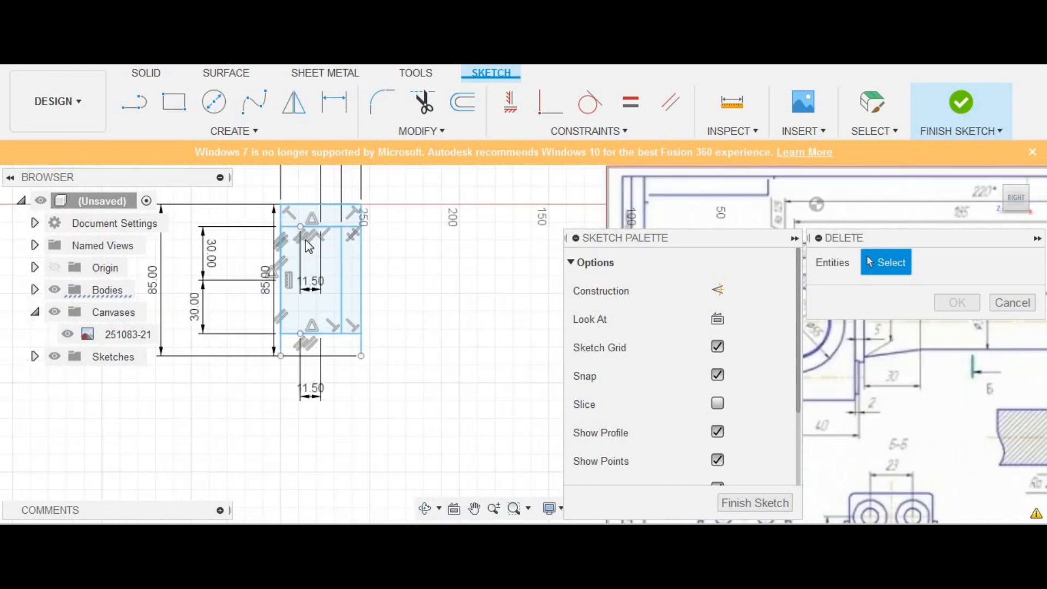
left_click(230, 105)
left_click(295, 221)
type("9.4")
key("Return")
key("Escape")
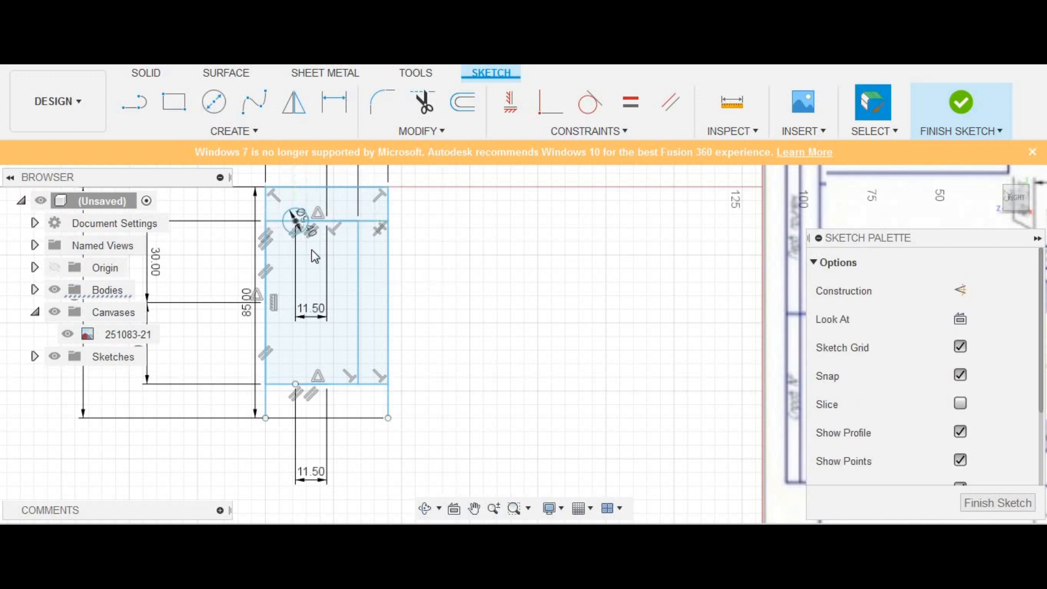
Draw a second 9.4 mm diameter circle where the vertical guide line meets the upper horizontal guide line
left_click(221, 110)
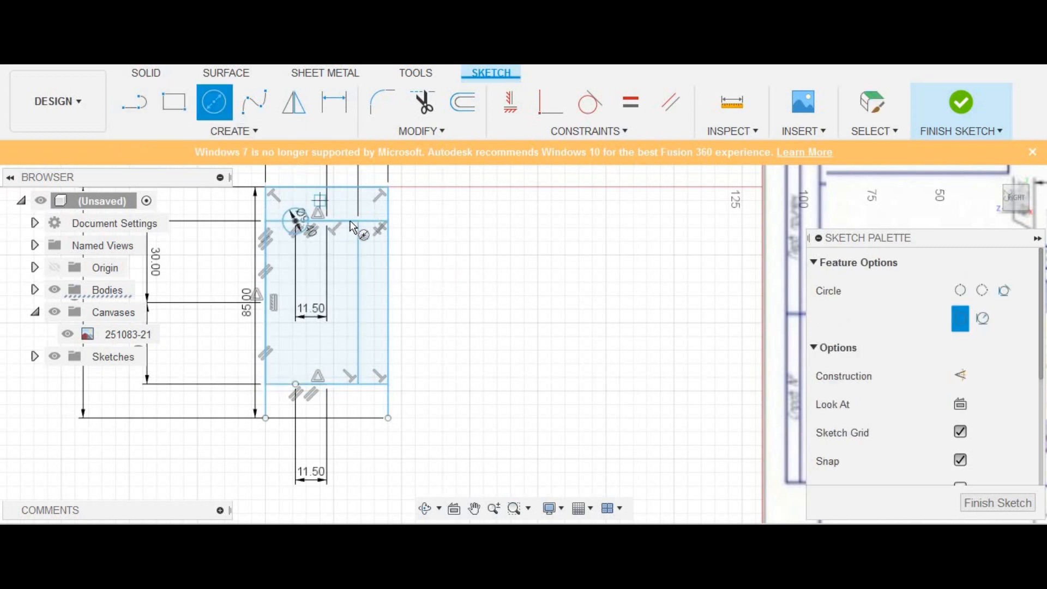
left_click(355, 221)
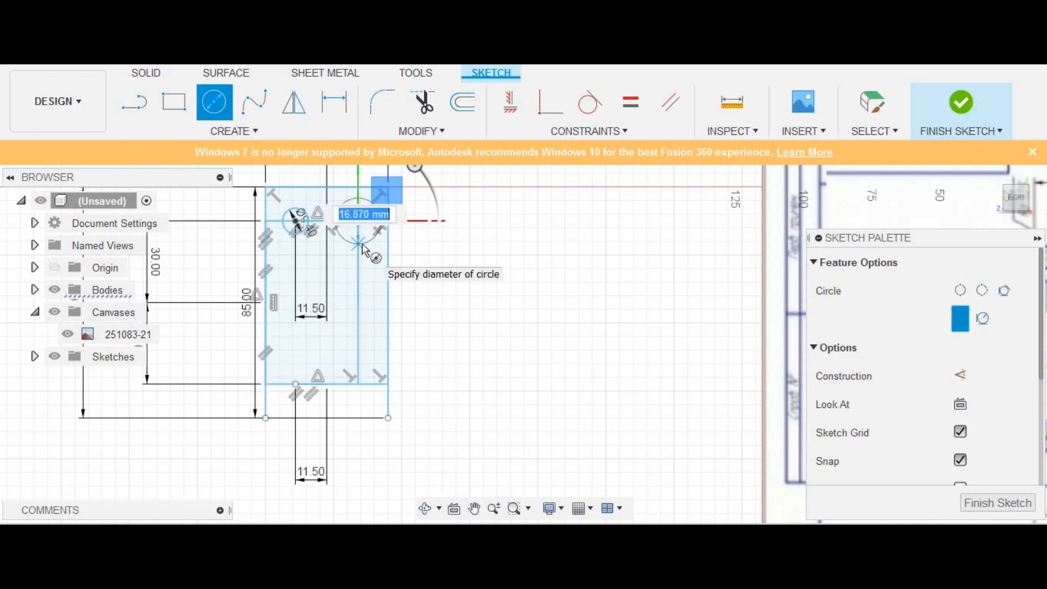
type("9.4")
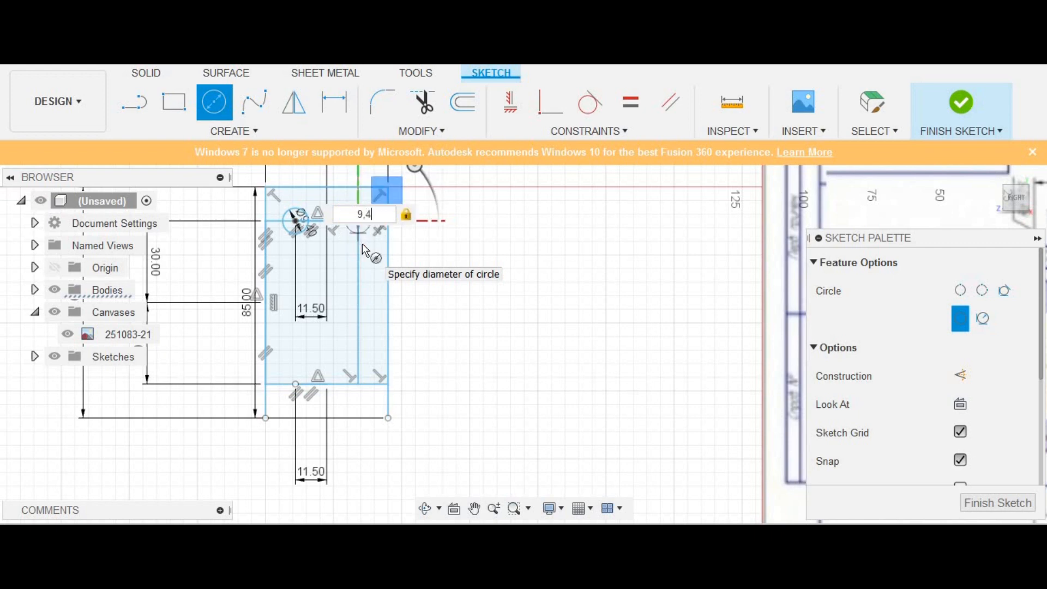
key("Return")
key("Escape")
Examine the big-end views and their dimensions in the reference drawing beside the sketch
scroll(540, 381, "down", 5)
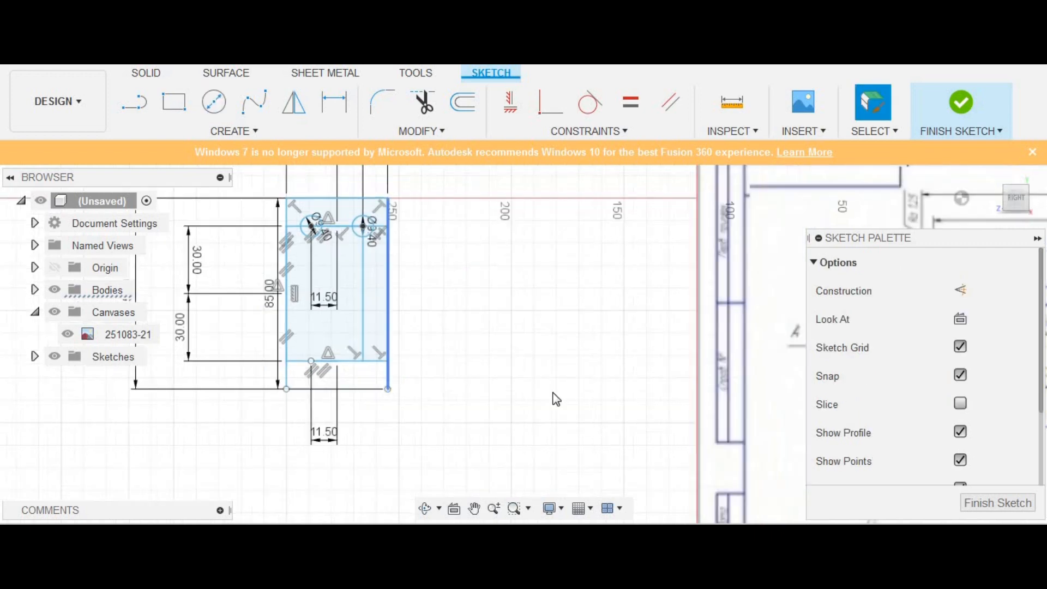
middle_click_drag(528, 361, 379, 320)
scroll(568, 398, "up", 5)
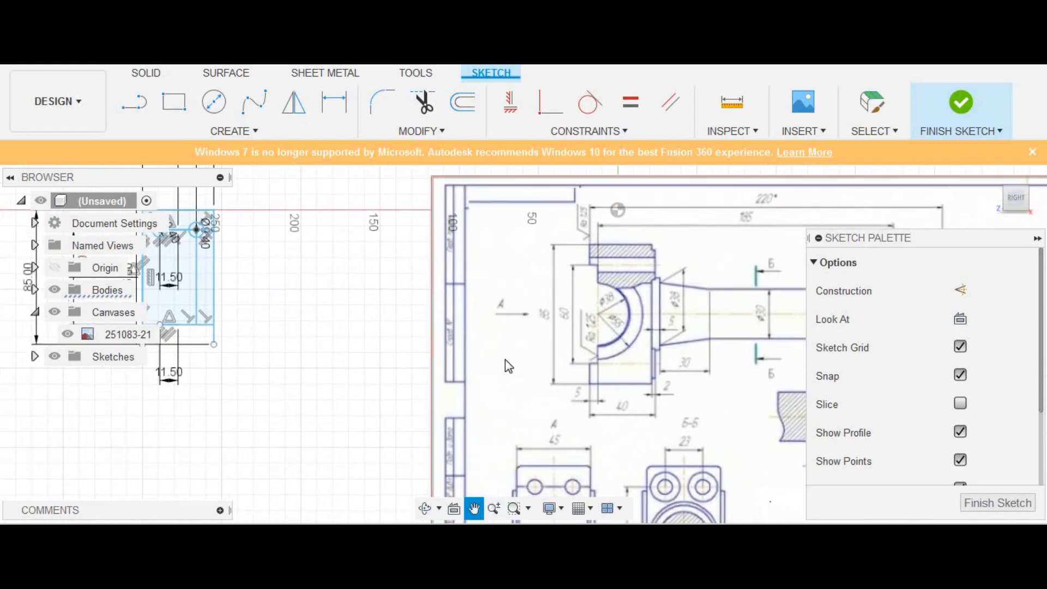
scroll(597, 419, "up", 1)
middle_click_drag(594, 423, 783, 485)
scroll(573, 315, "up", 2)
scroll(471, 316, "down", 2)
middle_click_drag(465, 290, 427, 288)
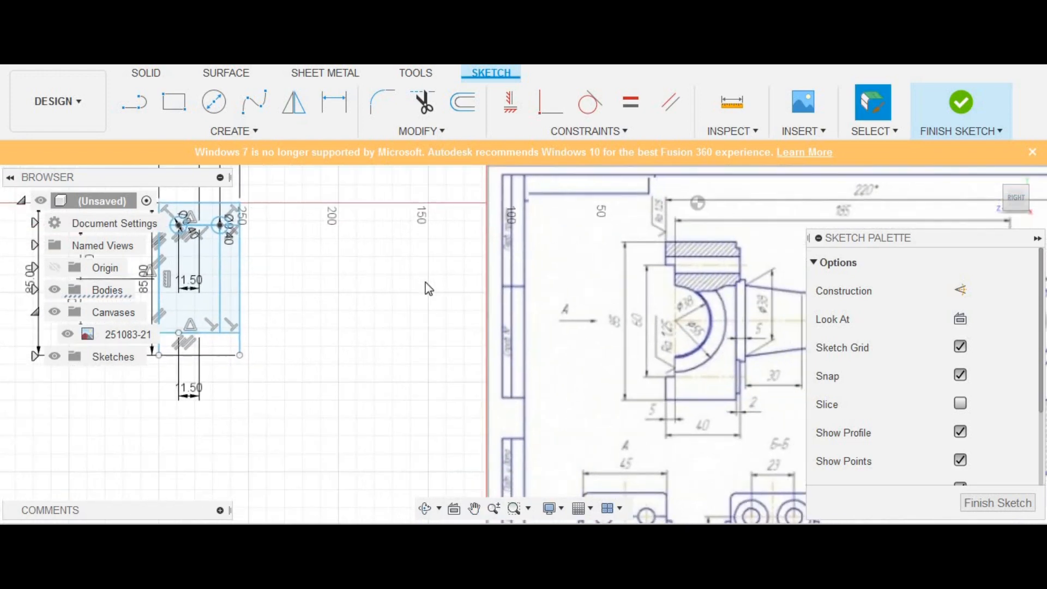
middle_click_drag(489, 304, 451, 289)
key("Escape")
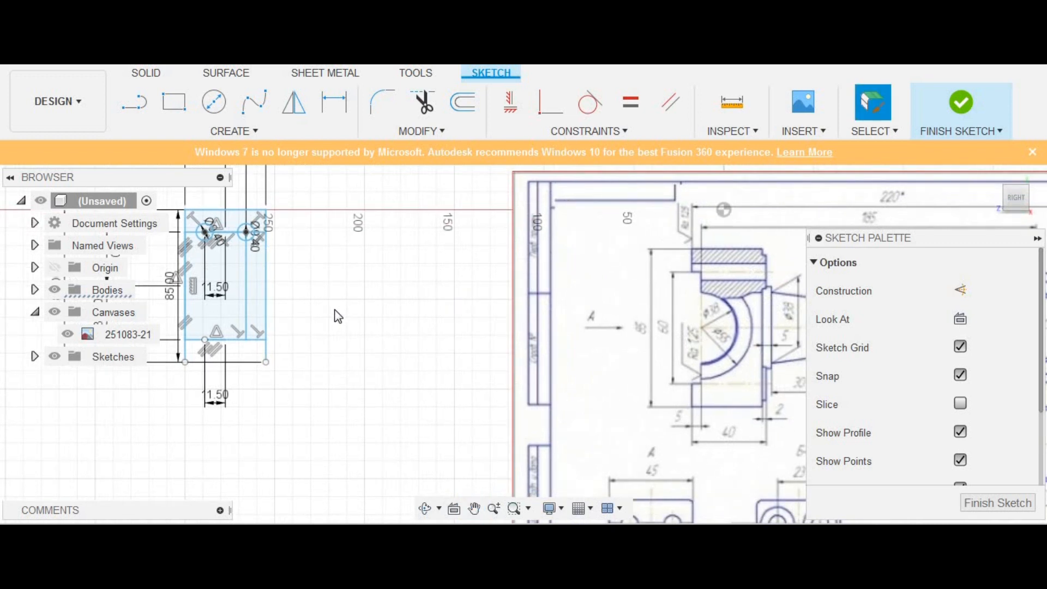
Trim away the upper guide-line segments beside and between the circles, the vertical guide line and the lower horizontal guide line
left_click(185, 294)
left_click(423, 102)
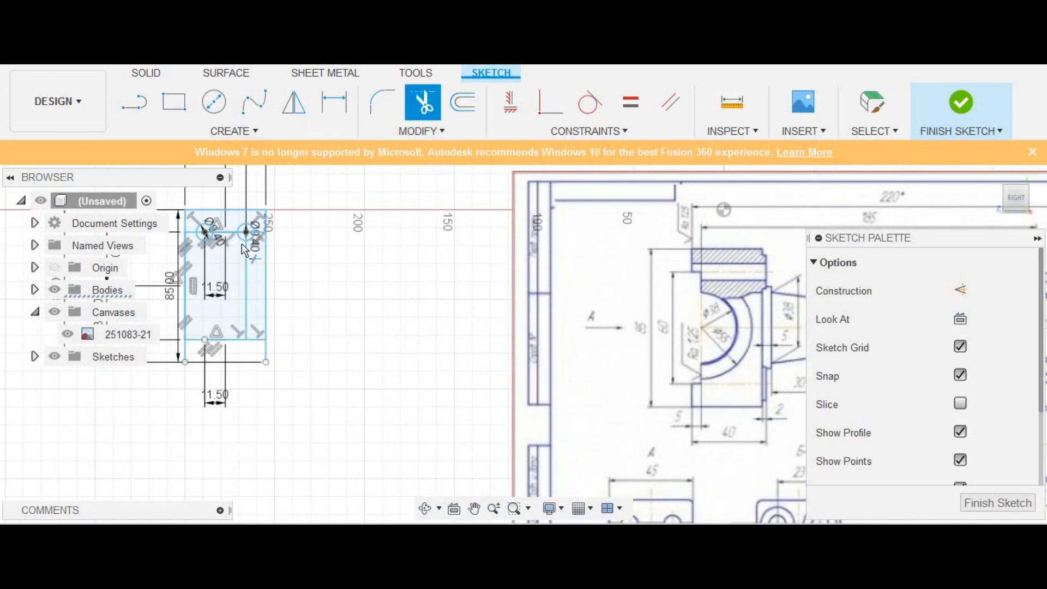
left_click(200, 240)
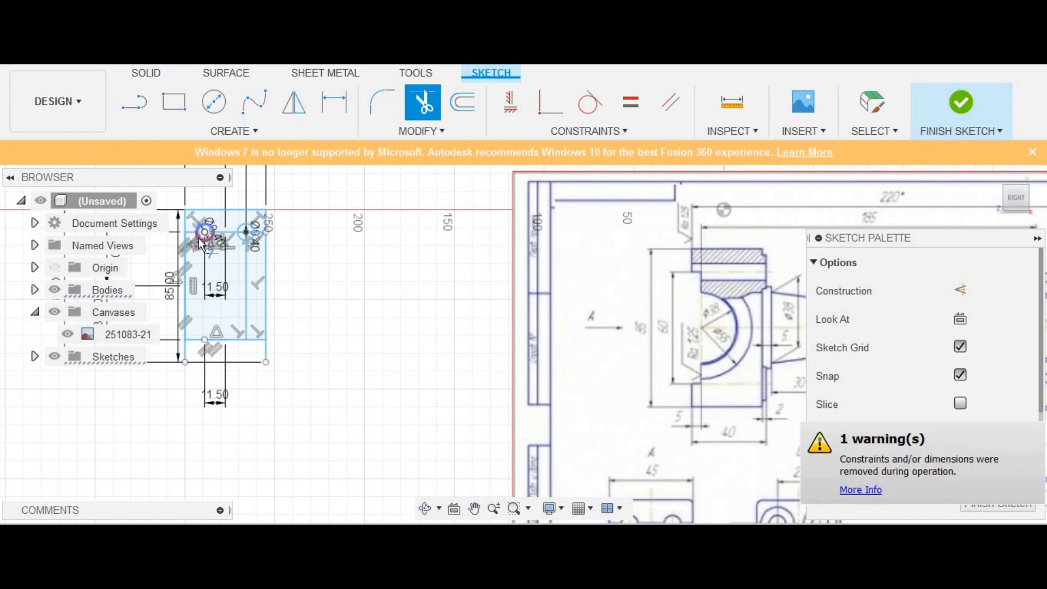
left_click(190, 233)
left_click(232, 233)
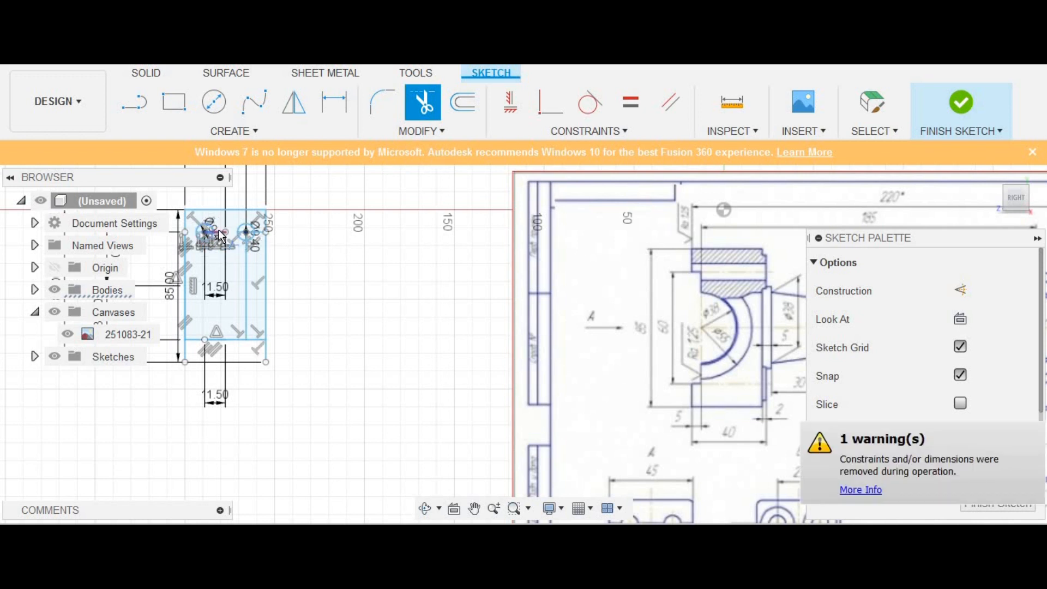
left_click(219, 232)
left_click(245, 271)
left_click(239, 339)
left_click(217, 339)
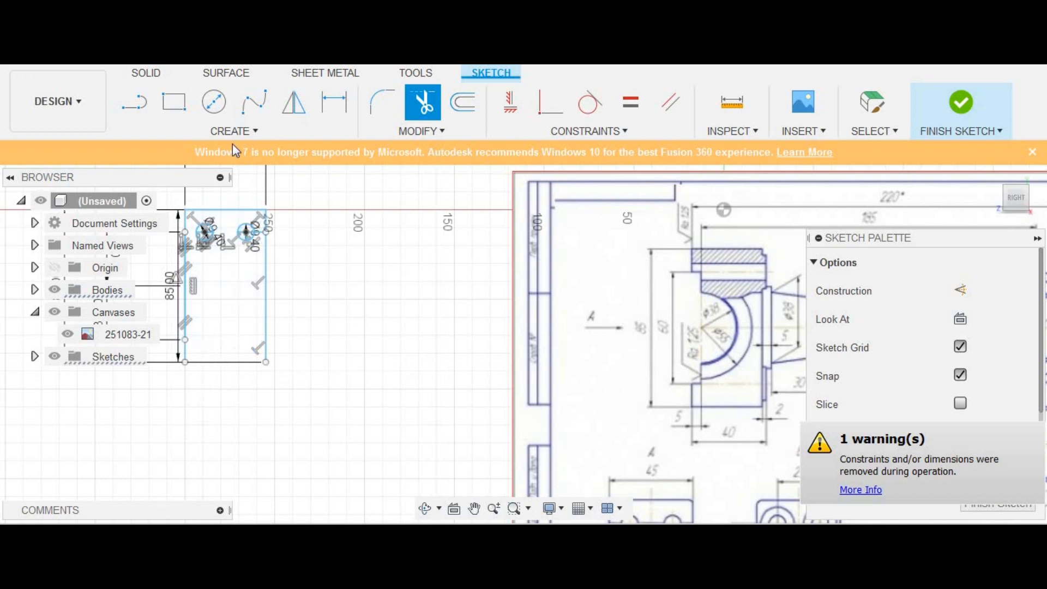
Trim the leftover guide segments at the two circles and the short lower 11.5 mm line, and finish the sketch
left_click(962, 102)
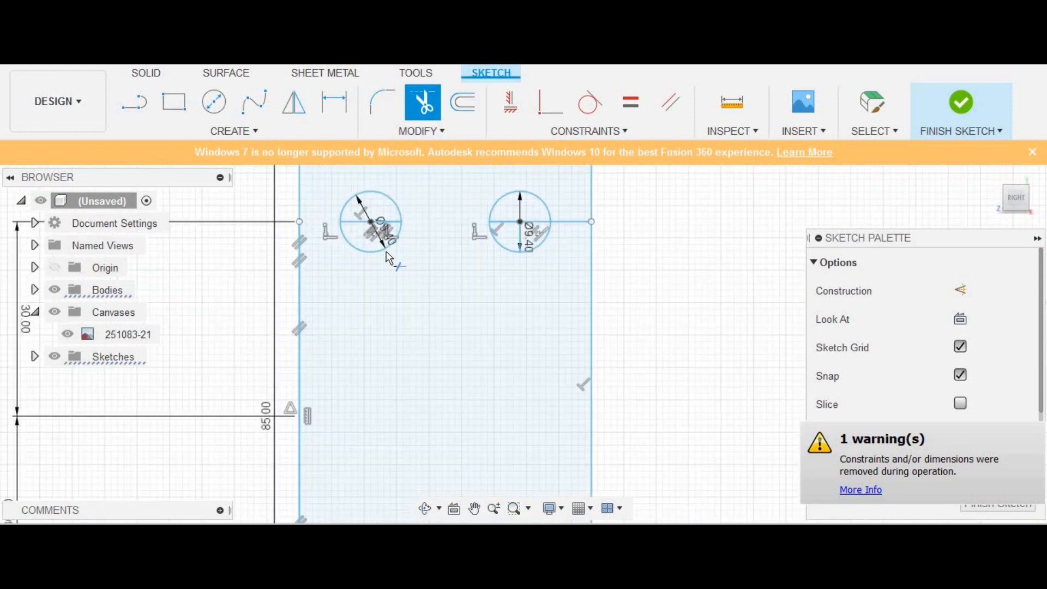
scroll(389, 258, "up", 2)
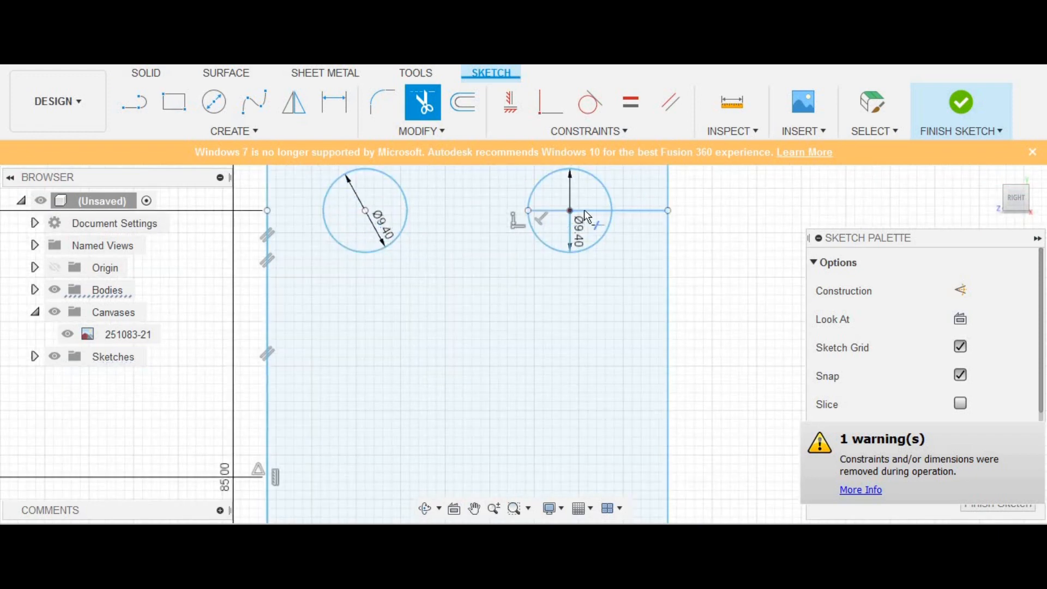
left_click(574, 239)
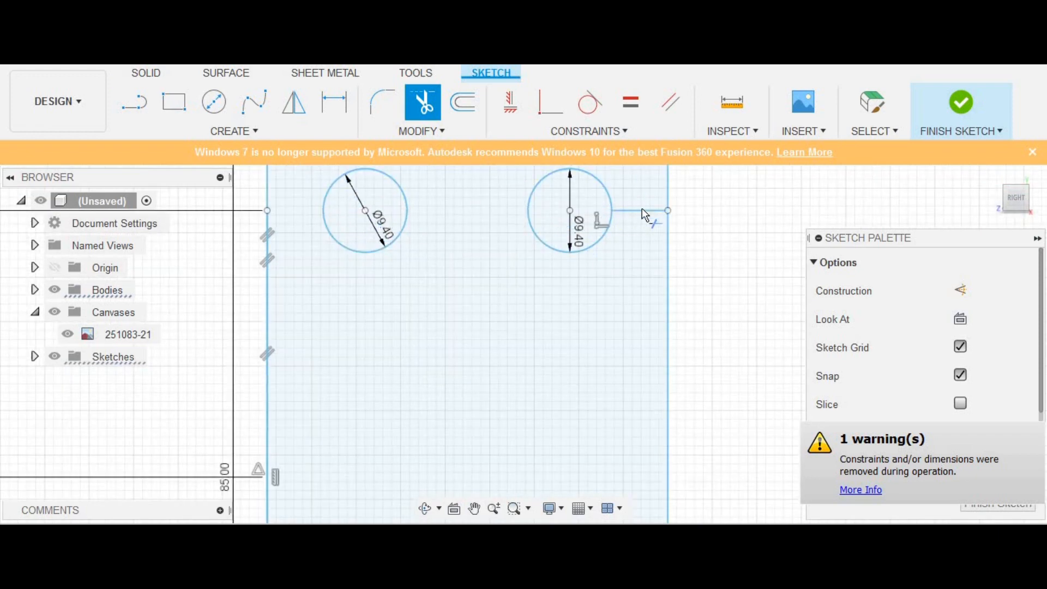
scroll(627, 248, "down", 5)
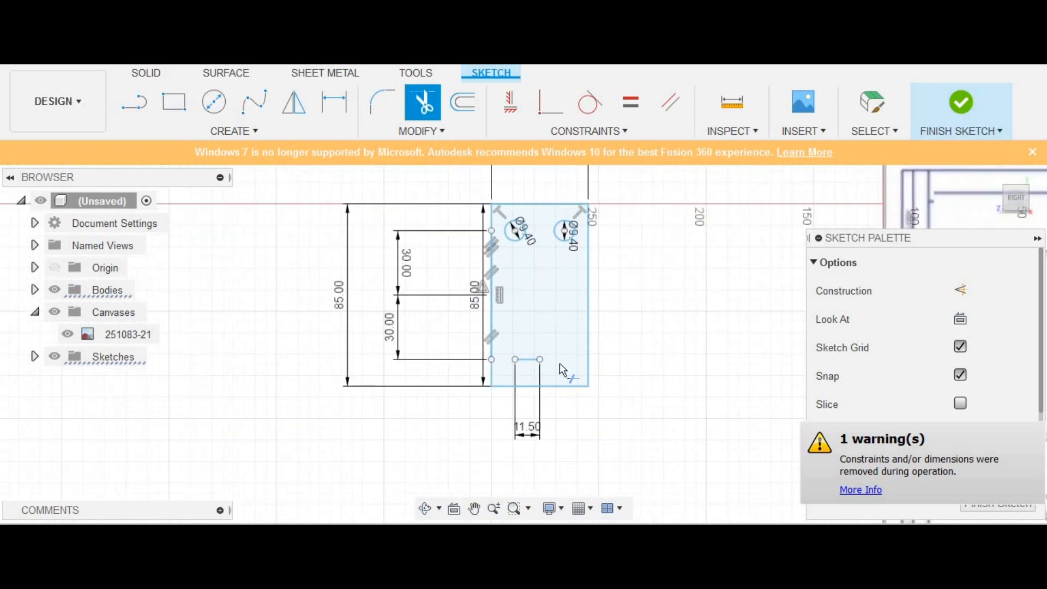
left_click(528, 360)
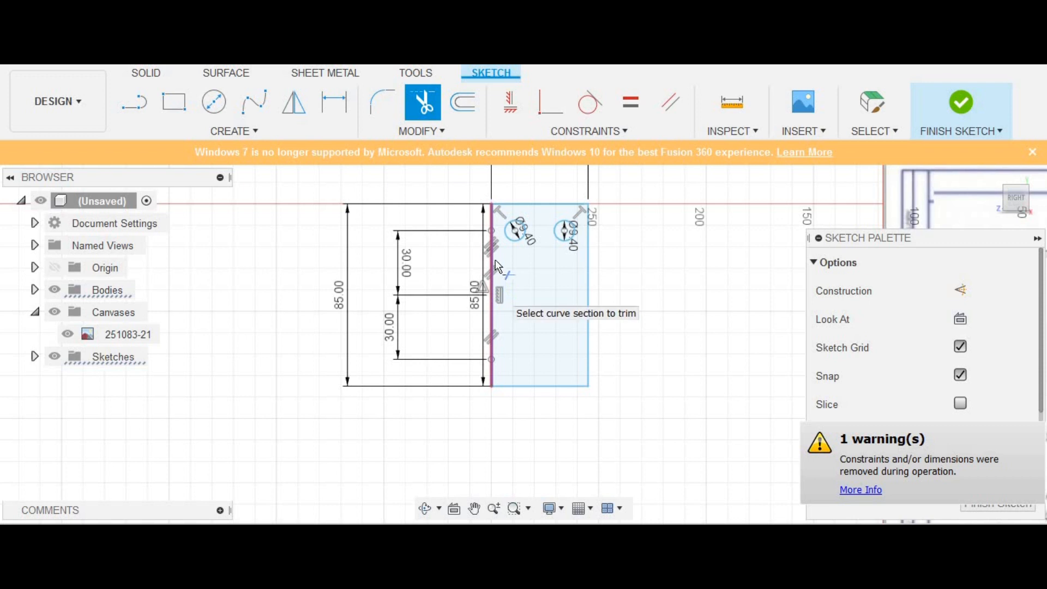
left_click(989, 102)
Extrude the rectangular profile around the two circles 40 mm as a new body
scroll(627, 360, "down", 3)
middle_click_drag(636, 380, 195, 257)
mouse_move(316, 345)
middle_mouse_down()
mouse_move(383, 403)
mouse_move(594, 366)
middle_mouse_up()
scroll(387, 390, "up", 1)
left_click(135, 105)
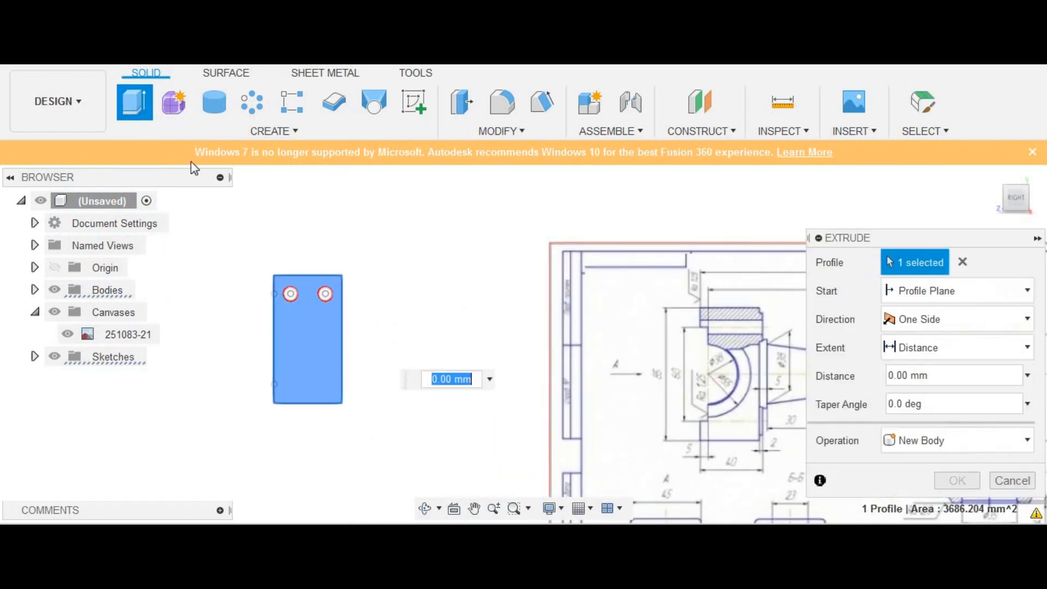
type("40")
key("Return")
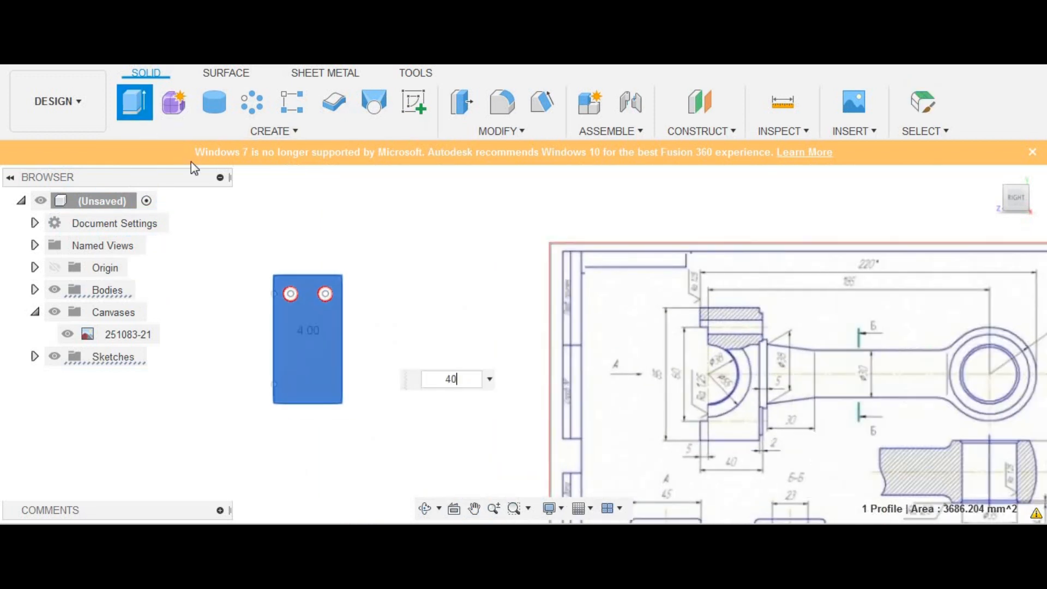
scroll(790, 230, "down", 1)
middle_click_drag(693, 223, 635, 198)
scroll(690, 258, "up", 2)
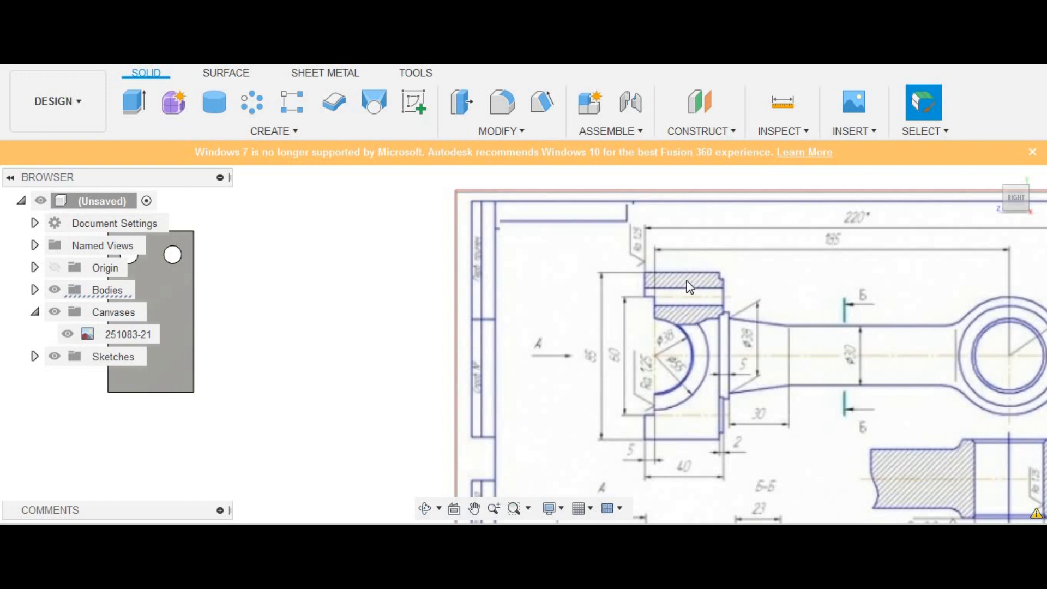
mouse_move(689, 287)
middle_mouse_down()
mouse_move(871, 269)
mouse_move(825, 279)
middle_mouse_up()
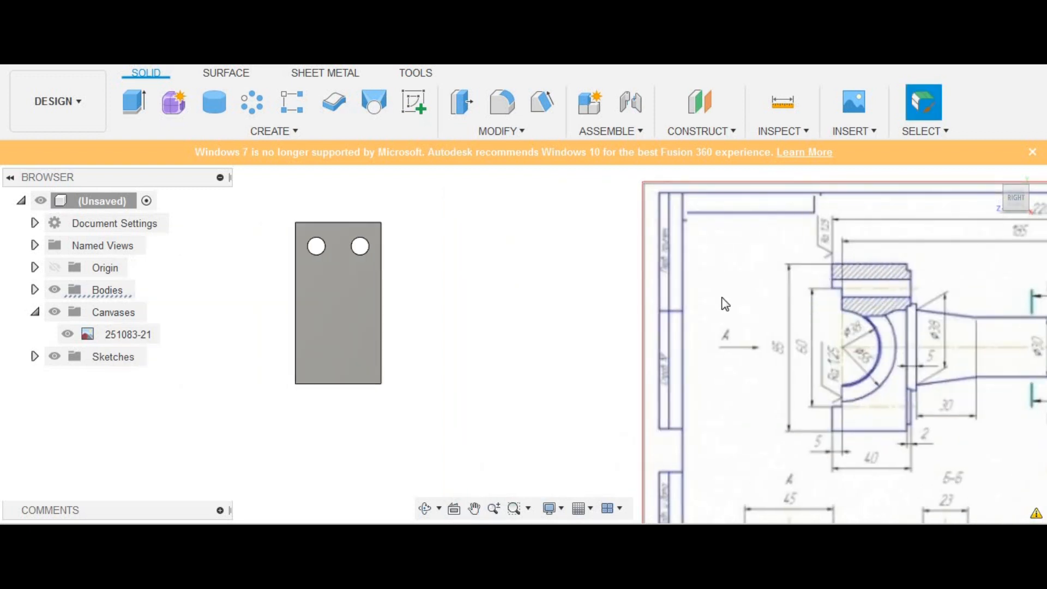
Start a new sketch on the front face of the block with the two bolt holes
scroll(754, 348, "down", 1)
middle_click_drag(754, 348, 888, 422)
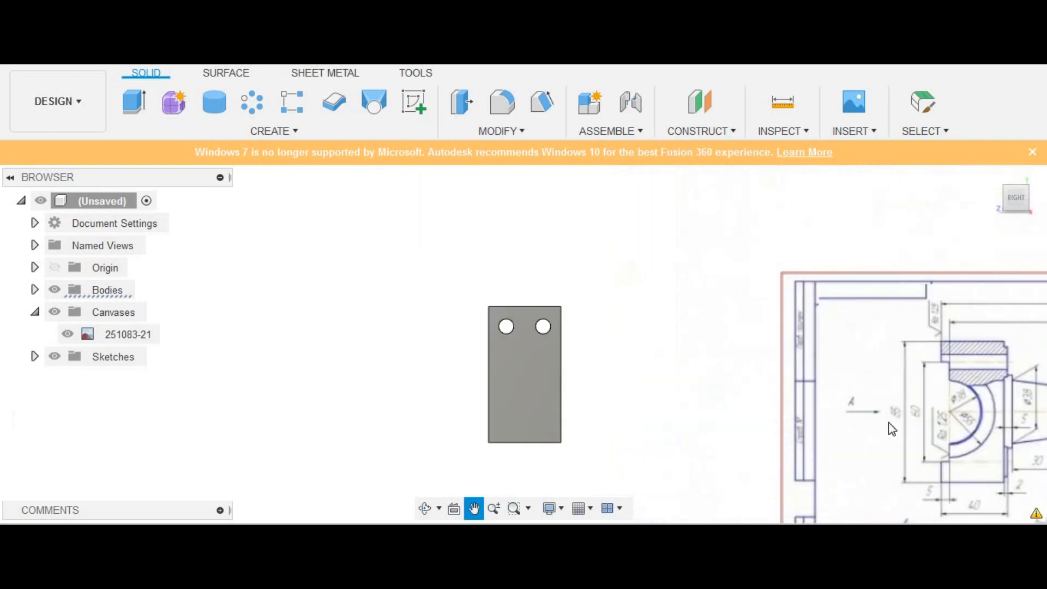
middle_click_drag(790, 448, 827, 443)
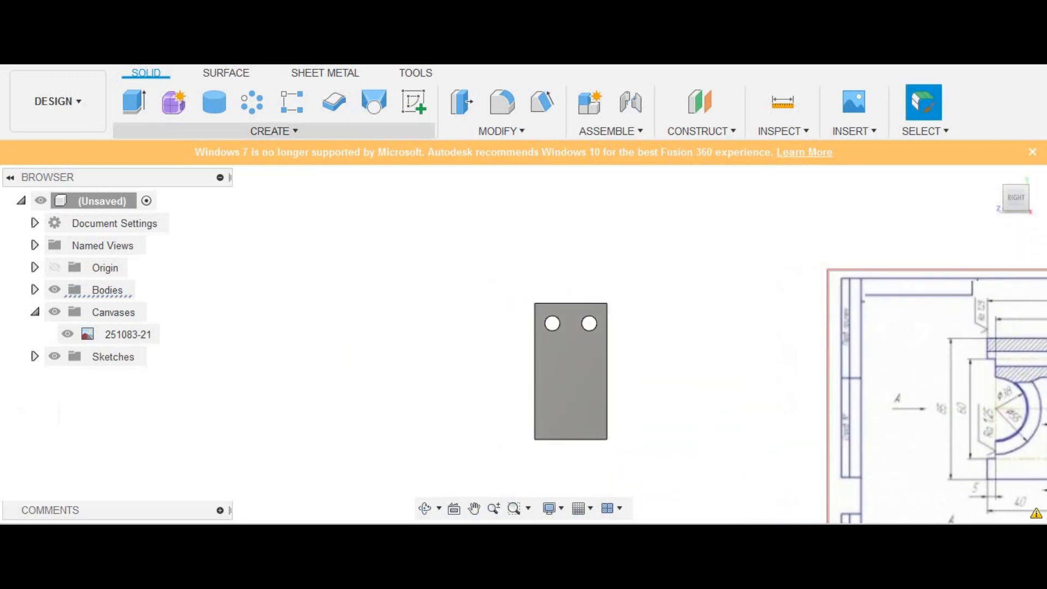
left_click(410, 106)
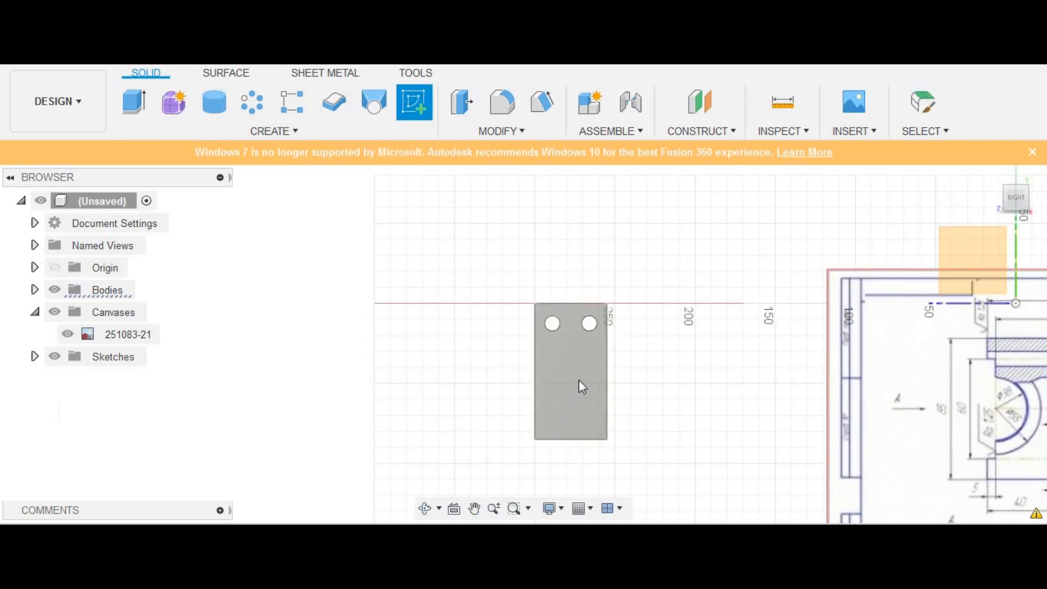
left_click(133, 99)
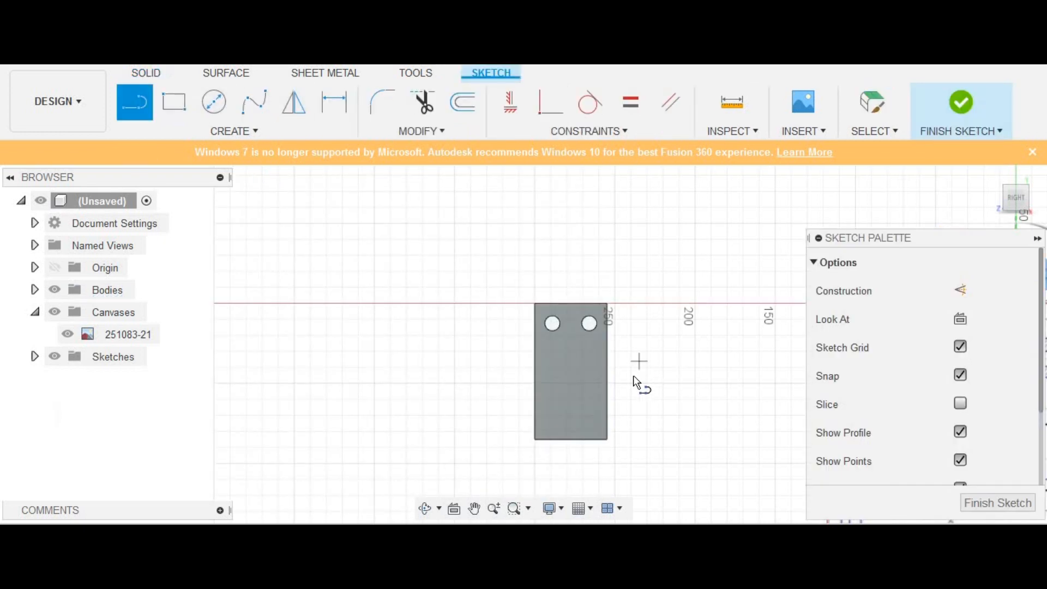
left_click(571, 370)
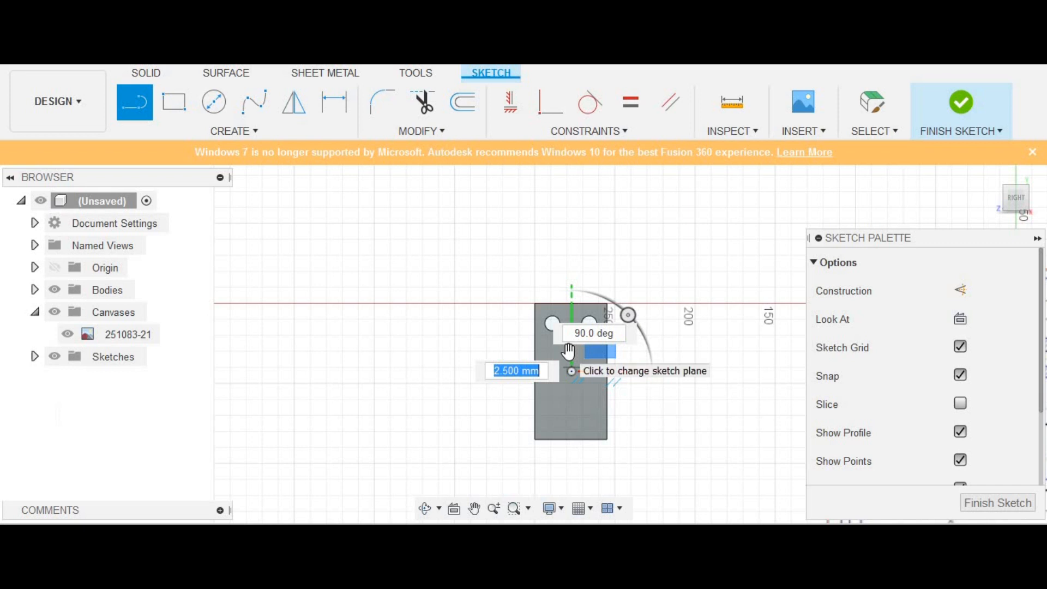
type("30")
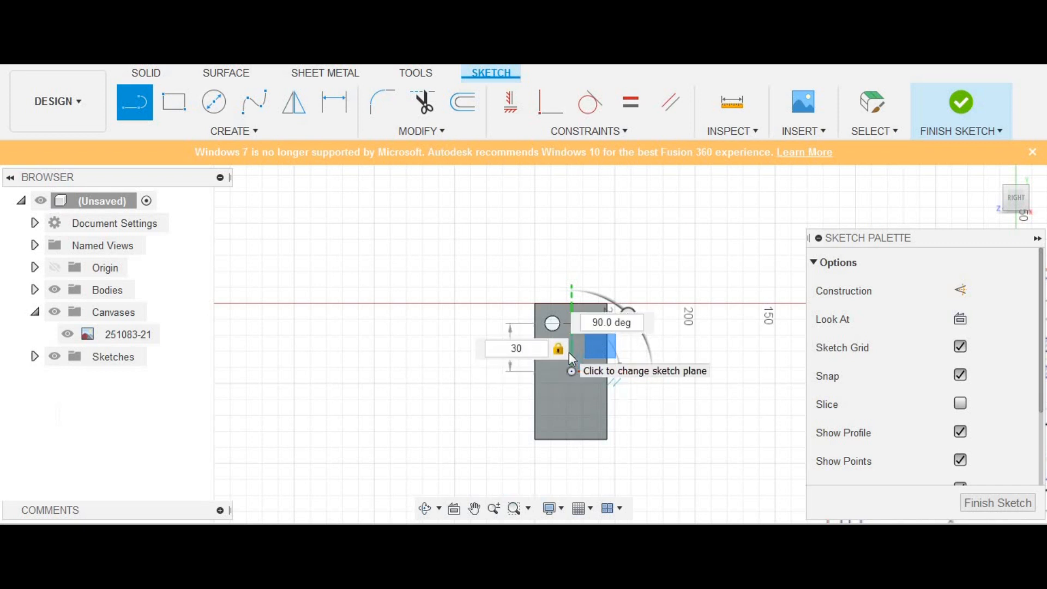
key("Escape")
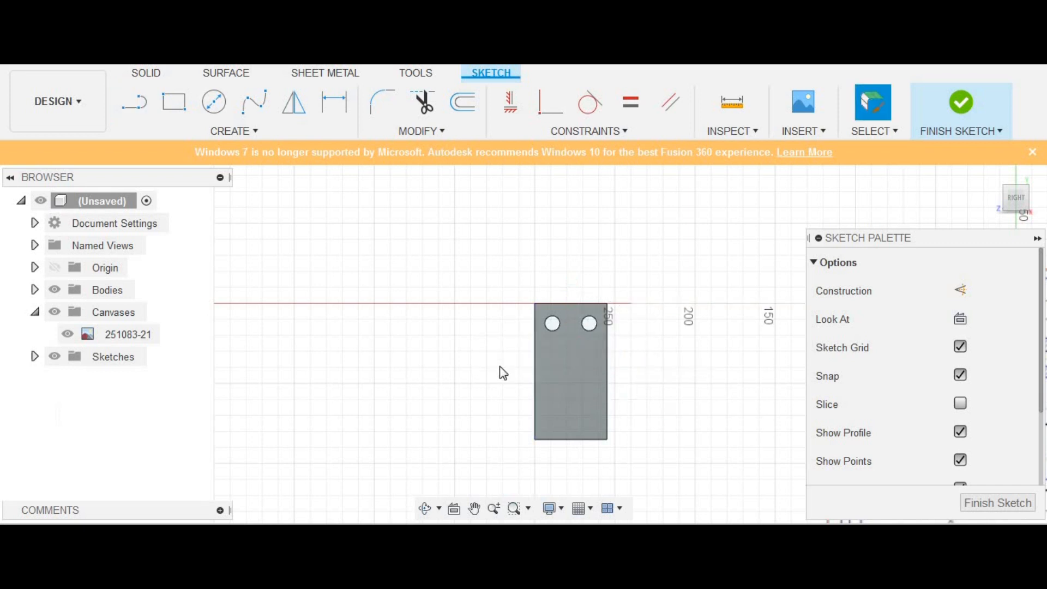
Draw 30 mm lines up and down from the midpoint of the face's left edge, plus a horizontal line from the upper end past the block
left_click(135, 102)
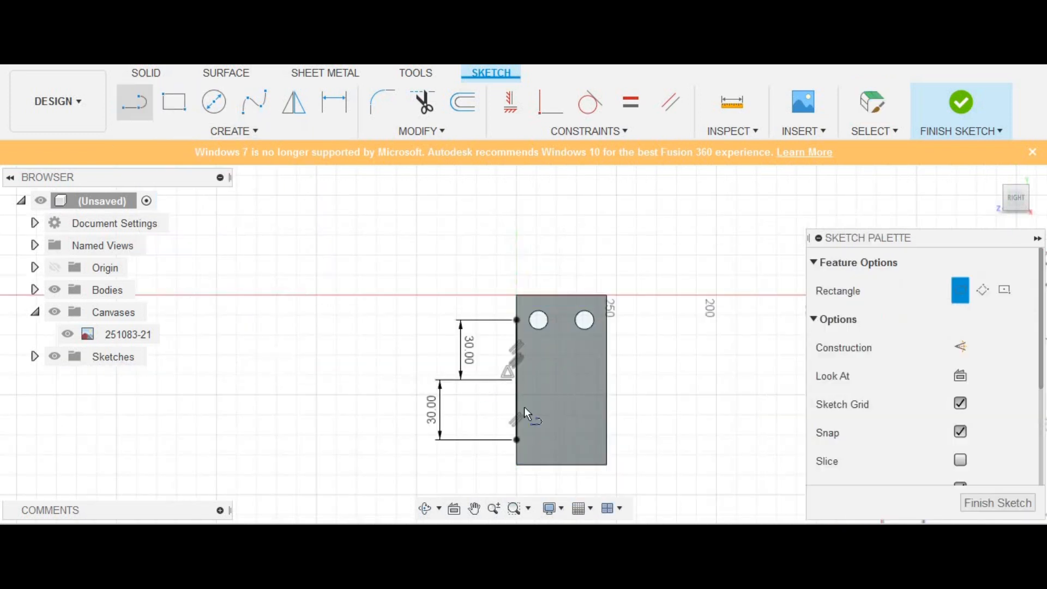
key("l")
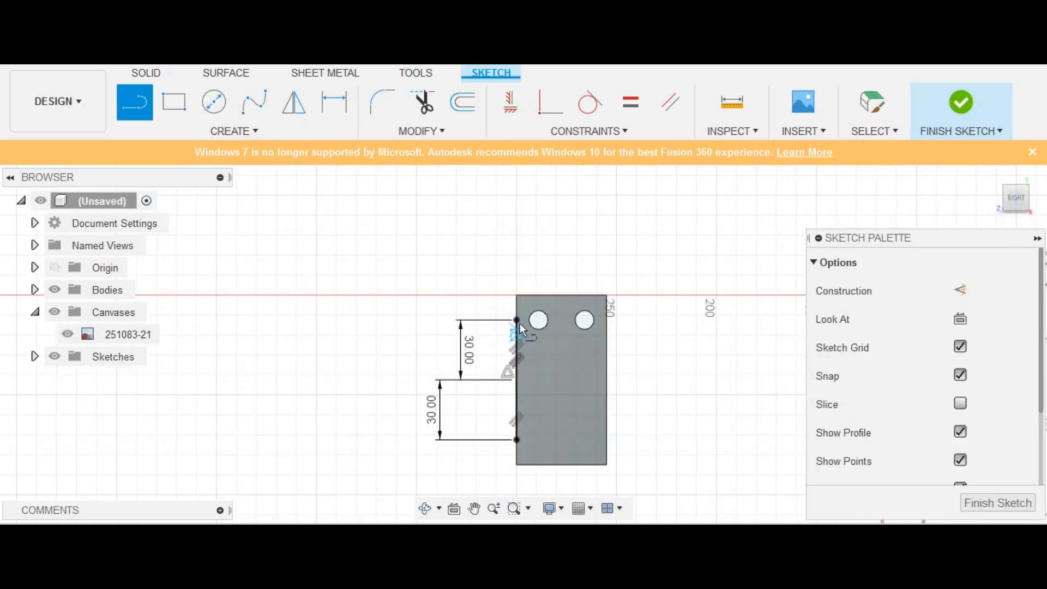
left_click(517, 321)
left_click(657, 320)
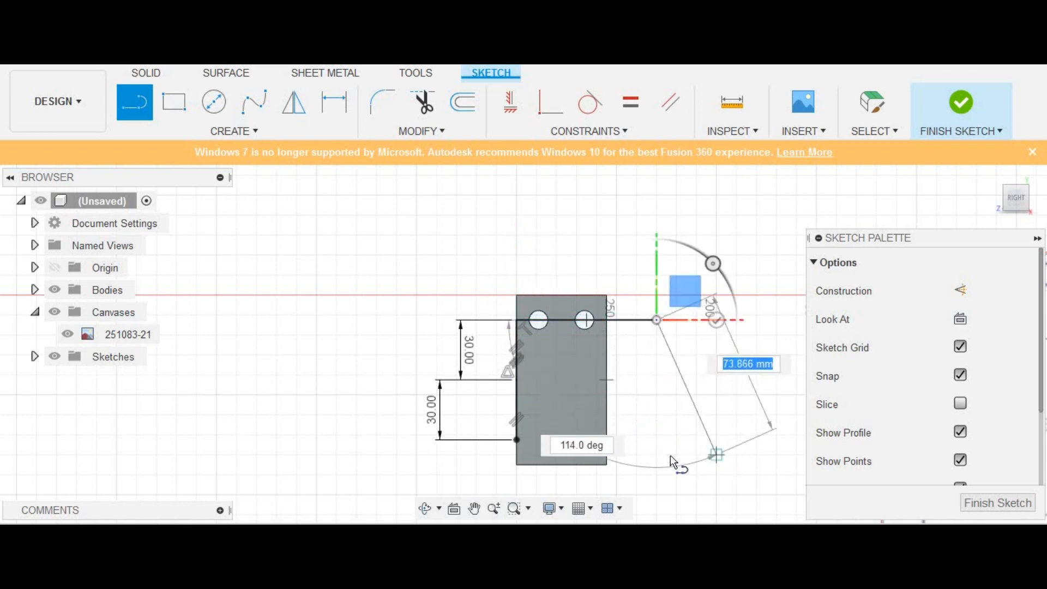
right_click(657, 434)
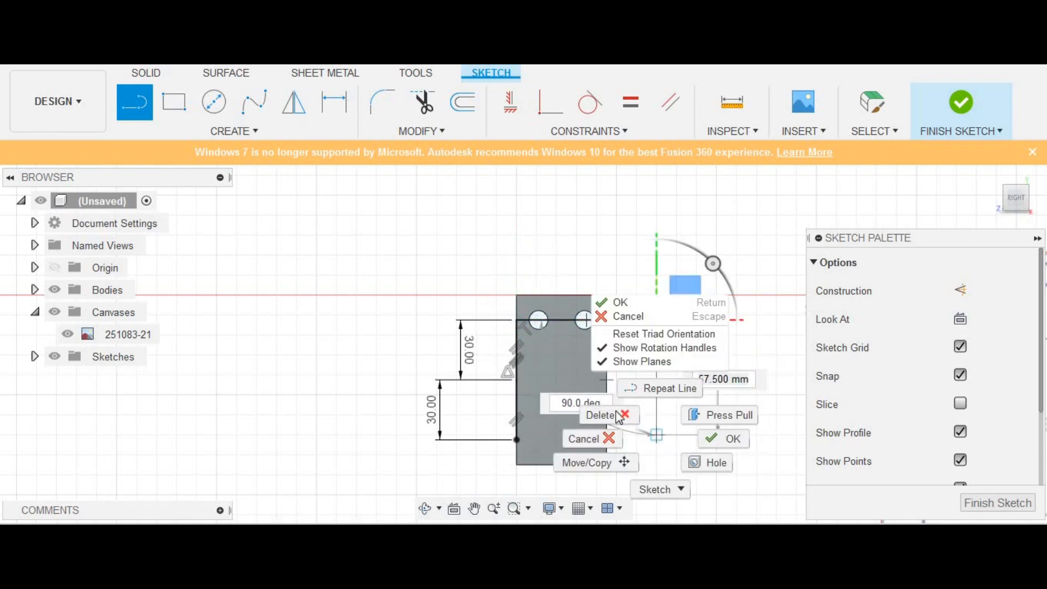
left_click(618, 417)
Draw a horizontal line about 80 mm long from the lower end of the edge lines across the face and beyond the block
key("l")
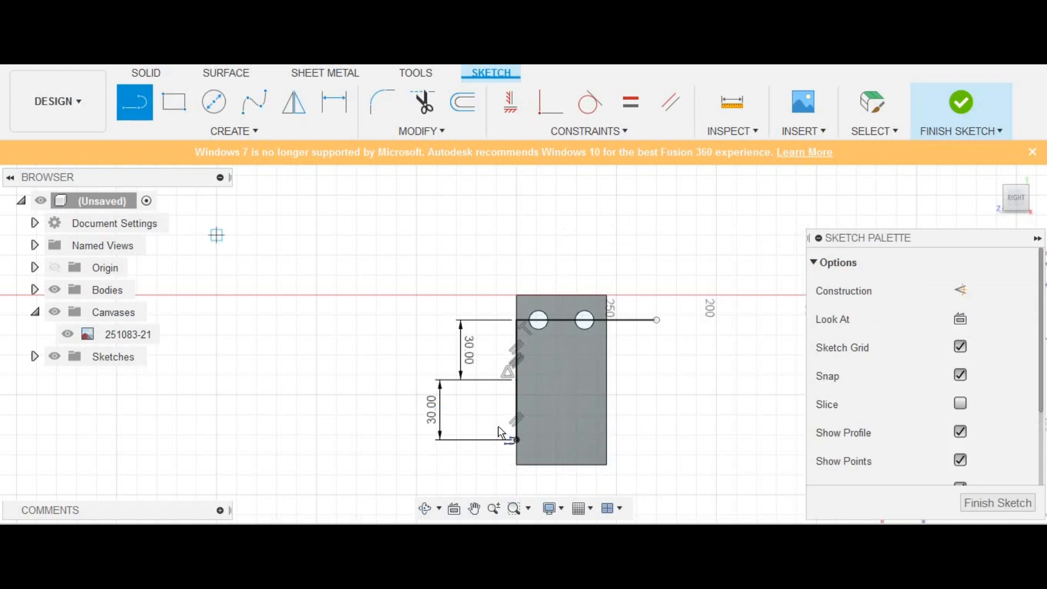
scroll(501, 436, "down", 1)
left_click(515, 436)
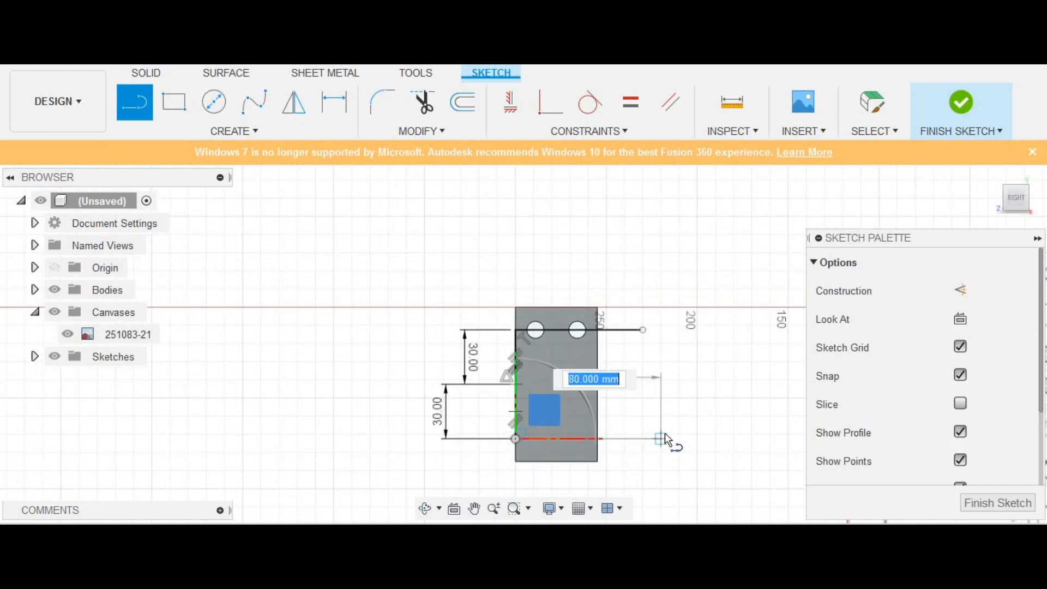
right_click(663, 384)
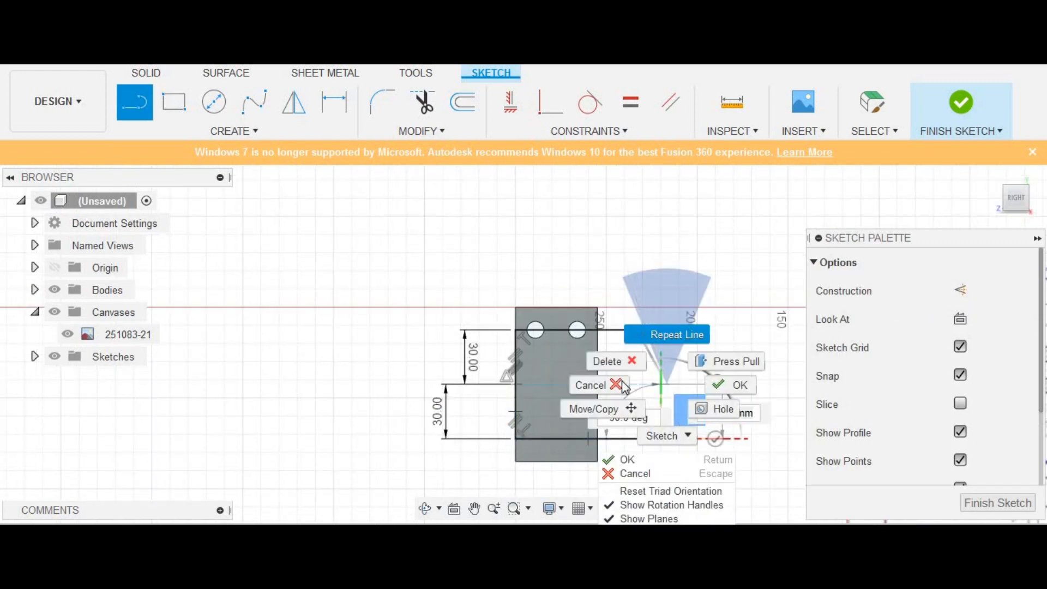
left_click(439, 211)
Trim both horizontal lines where they overhang the block's right edge and finish the sketch
key("t")
left_click(623, 330)
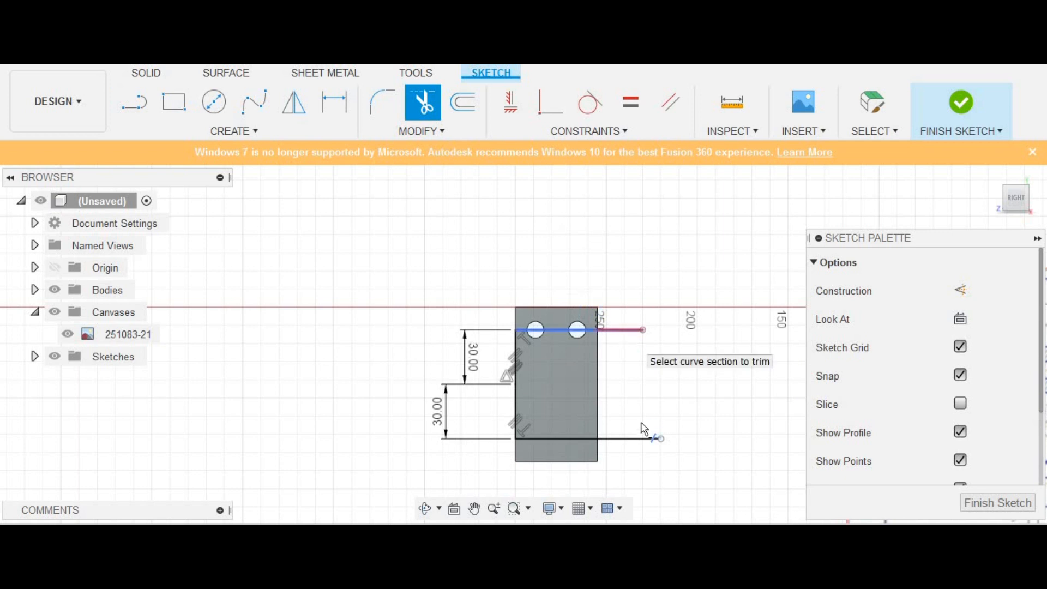
left_click(638, 438)
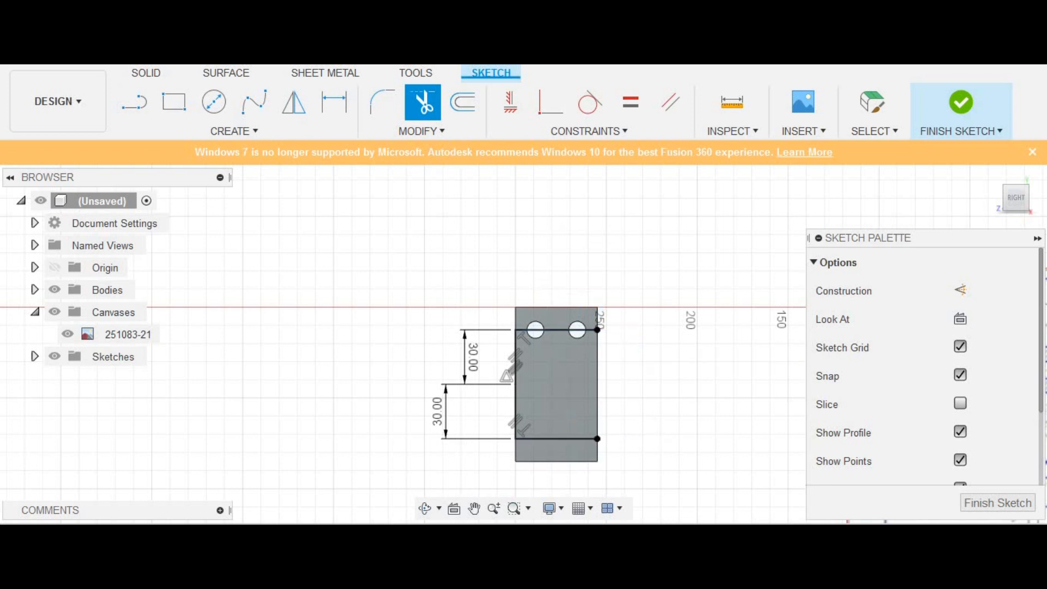
left_click(933, 92)
Cut the middle profile between the two horizontal lines into the block with a -5 mm extrusion
left_click(548, 370)
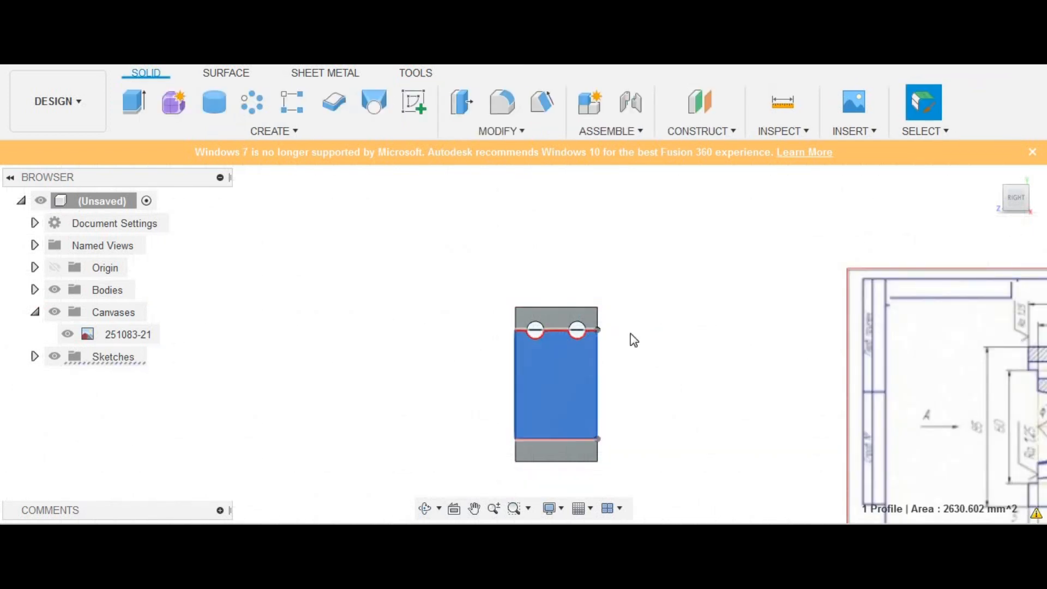
left_click(134, 102)
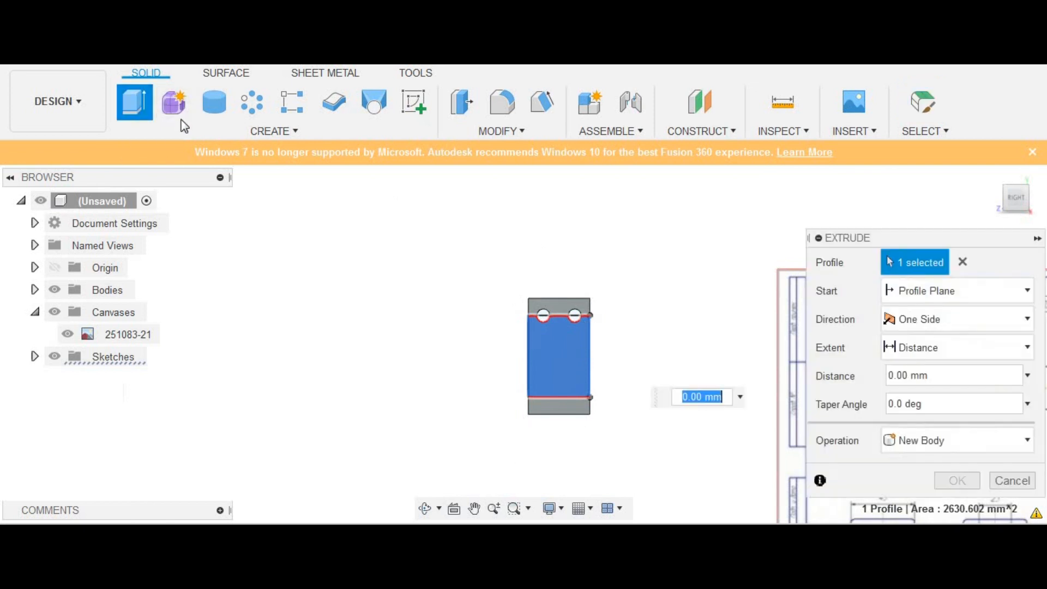
key("BackSpace")
type("-5")
key("Return")
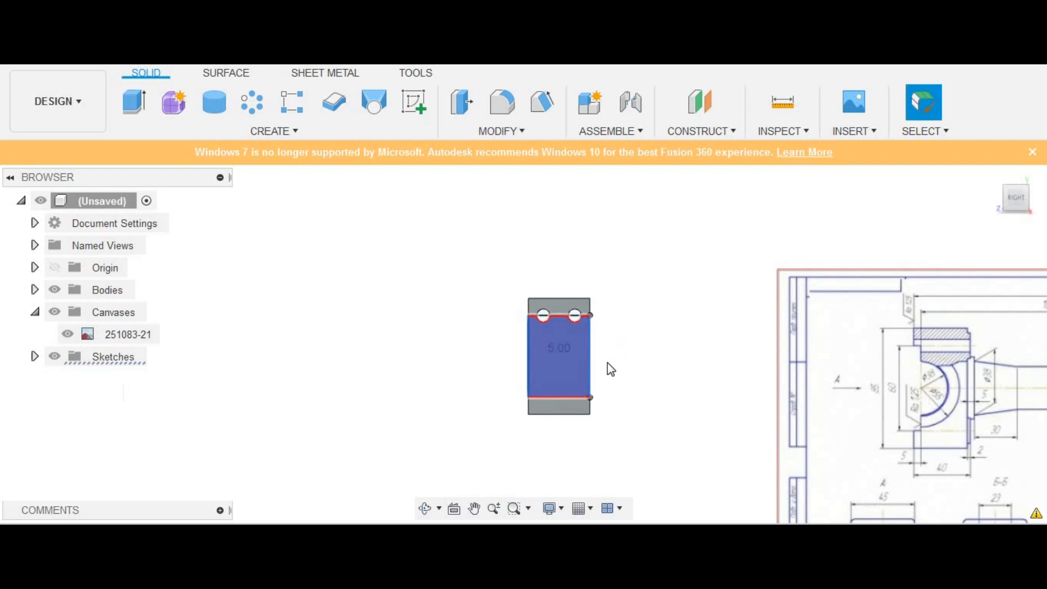
Sketch a 38 mm circle on the block's side face, centred on the midpoint of the recess edge
scroll(643, 369, "up", 2)
scroll(627, 341, "down", 3)
mouse_move(692, 379)
middle_mouse_down()
mouse_move(604, 343)
mouse_move(543, 341)
middle_mouse_up()
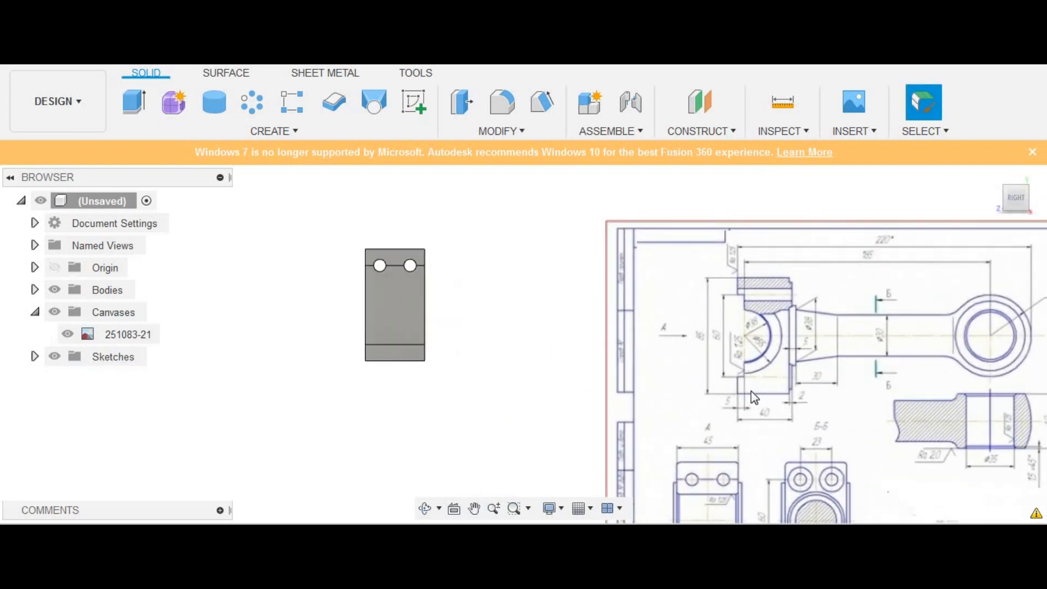
scroll(751, 391, "up", 1)
middle_click_drag(778, 393, 977, 191, "shift")
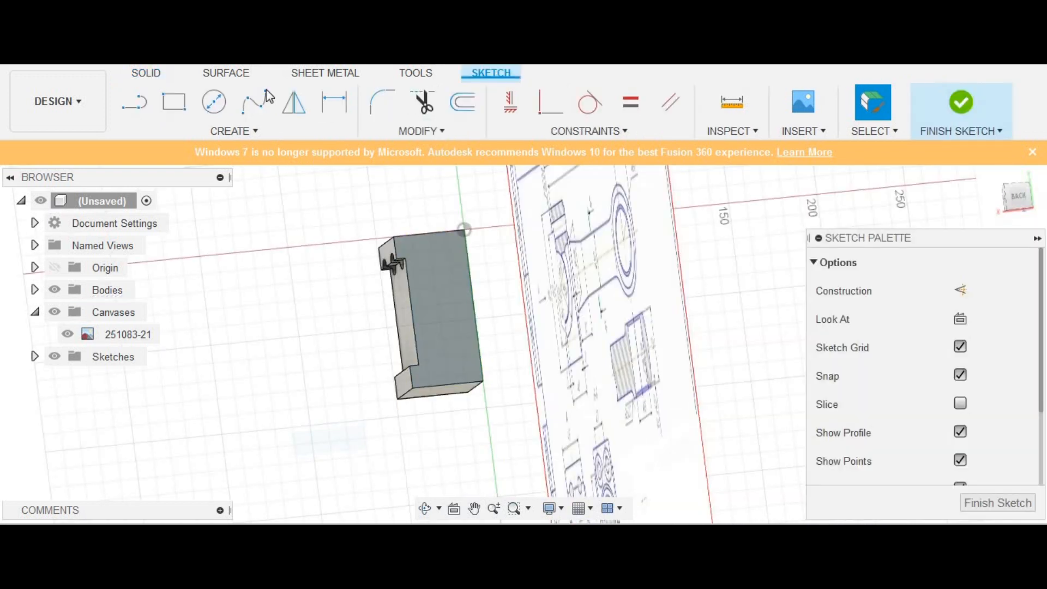
left_click(224, 110)
left_click(415, 313)
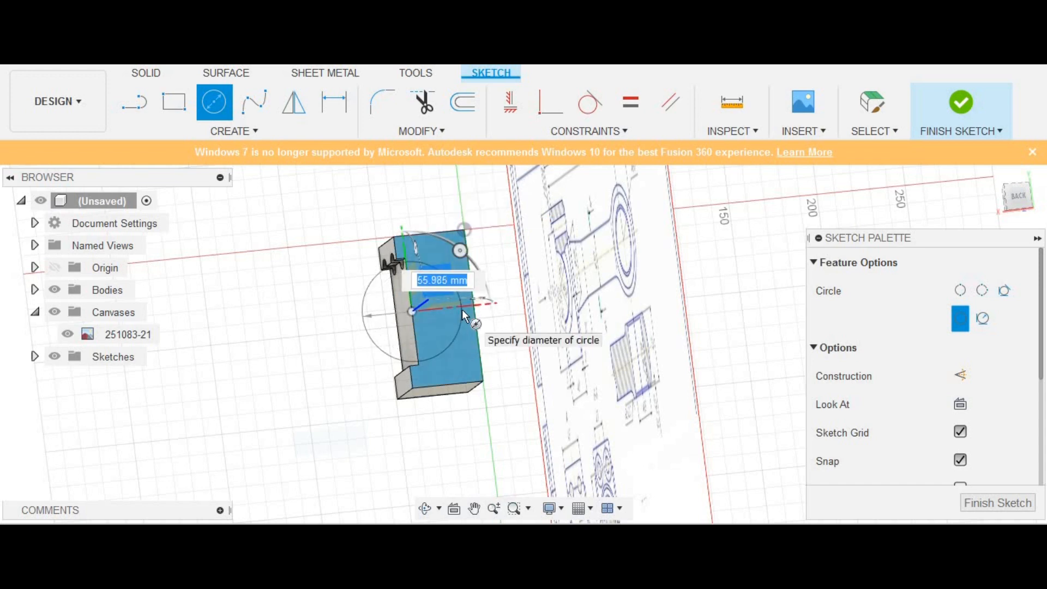
type("38")
key("Return")
key("Escape")
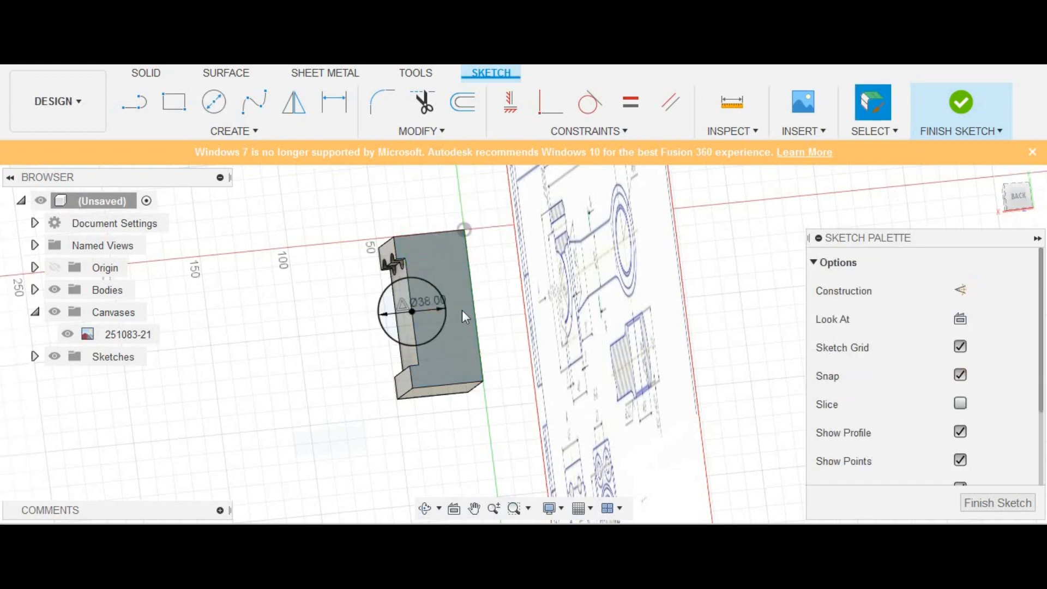
Finish the sketch and extrude the half of the 38 mm circle lying on the block by -200 mm as a cut
scroll(537, 310, "up", 5)
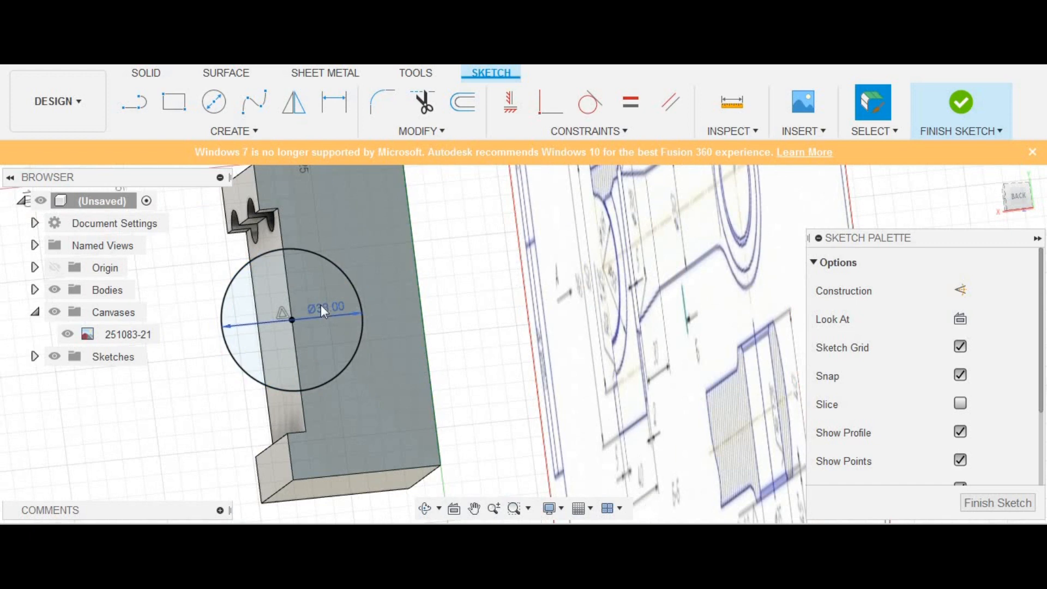
left_click(342, 294)
scroll(344, 296, "down", 3)
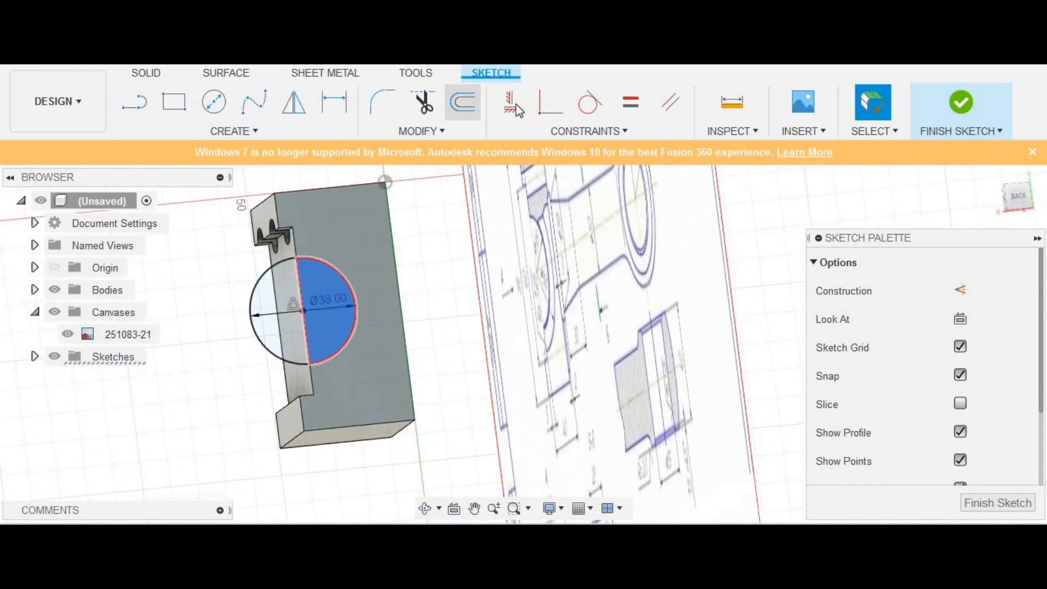
left_click(961, 102)
left_click(135, 102)
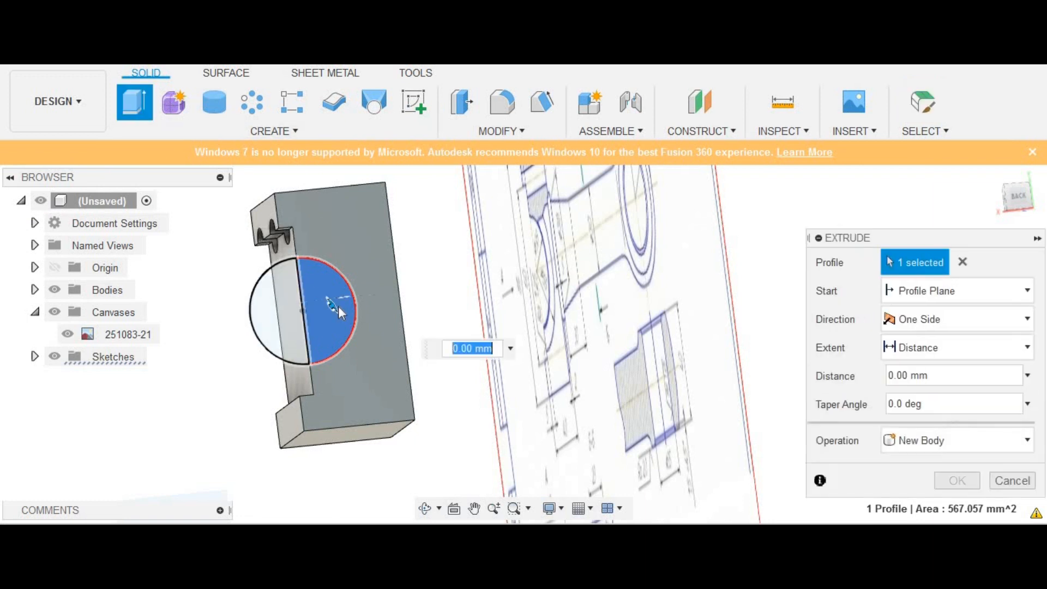
type("-200")
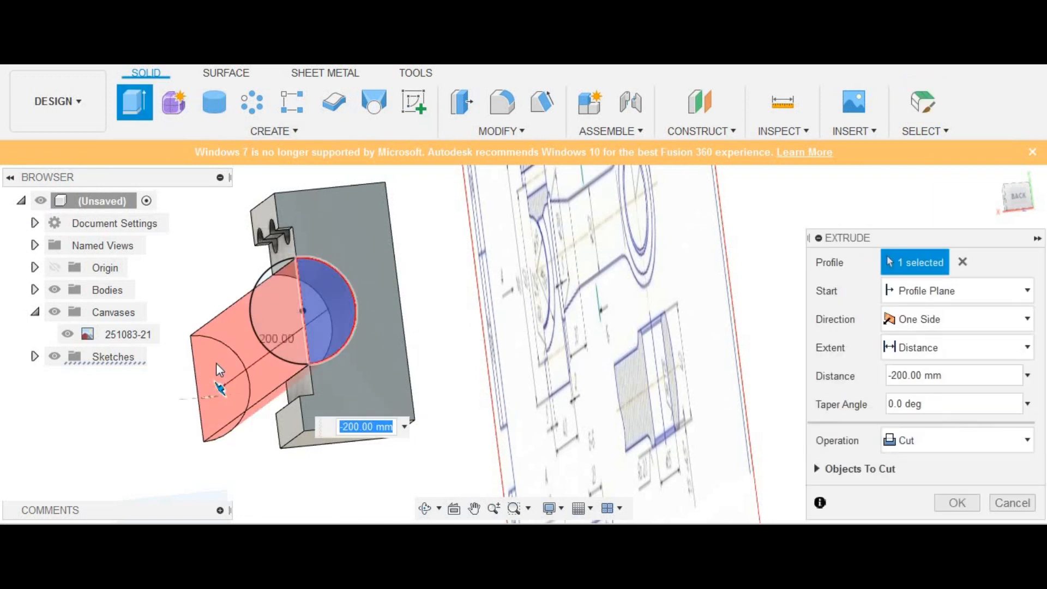
key("Return")
scroll(438, 369, "down", 2)
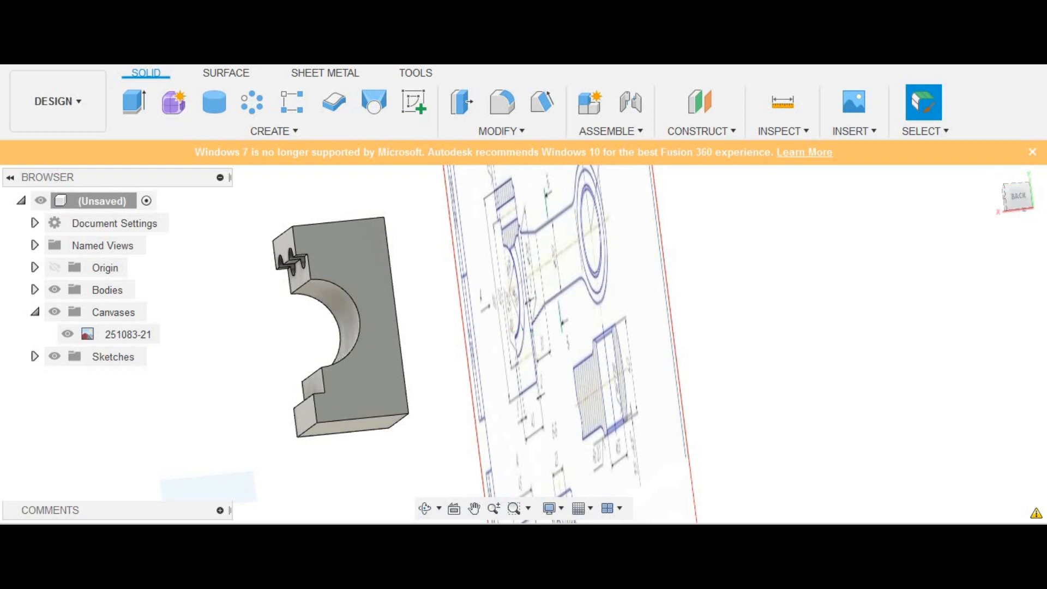
Start a sketch on the block's side face and draw a 55 mm circle concentric with the semicircular cutout
left_click(1011, 206)
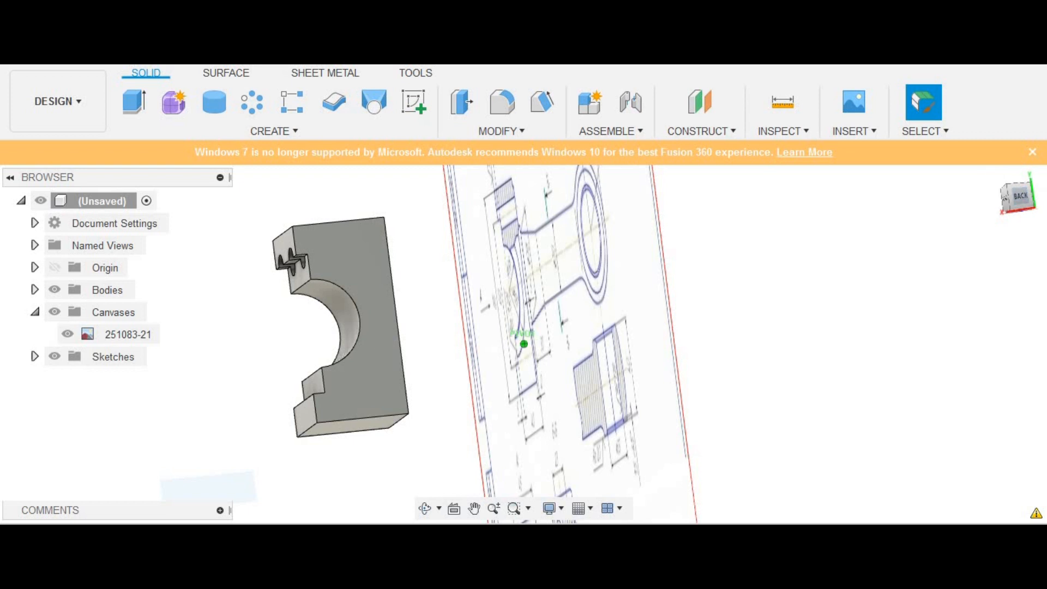
left_click(1007, 201)
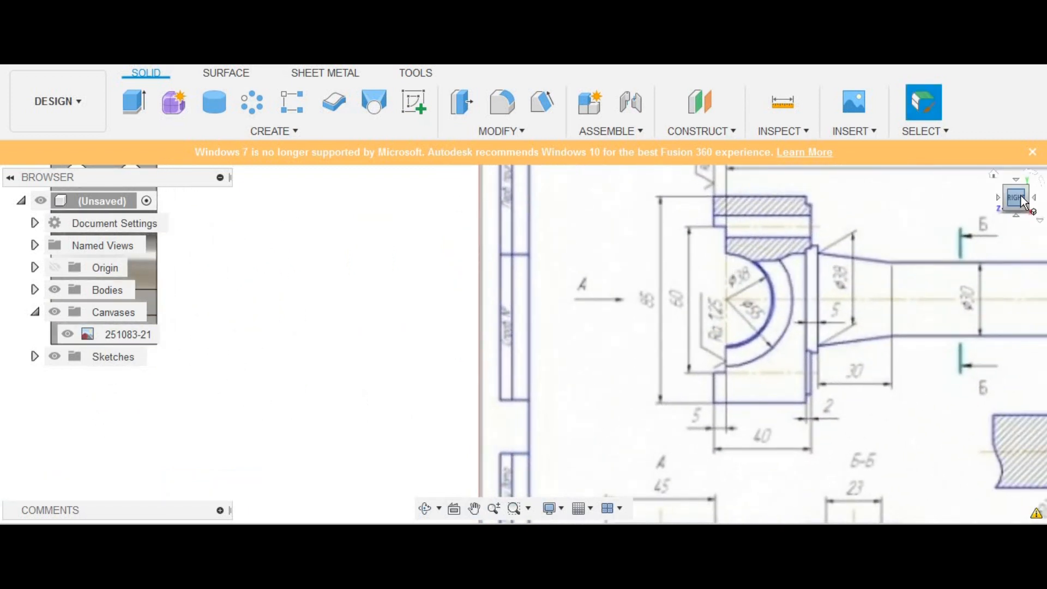
left_click(994, 173)
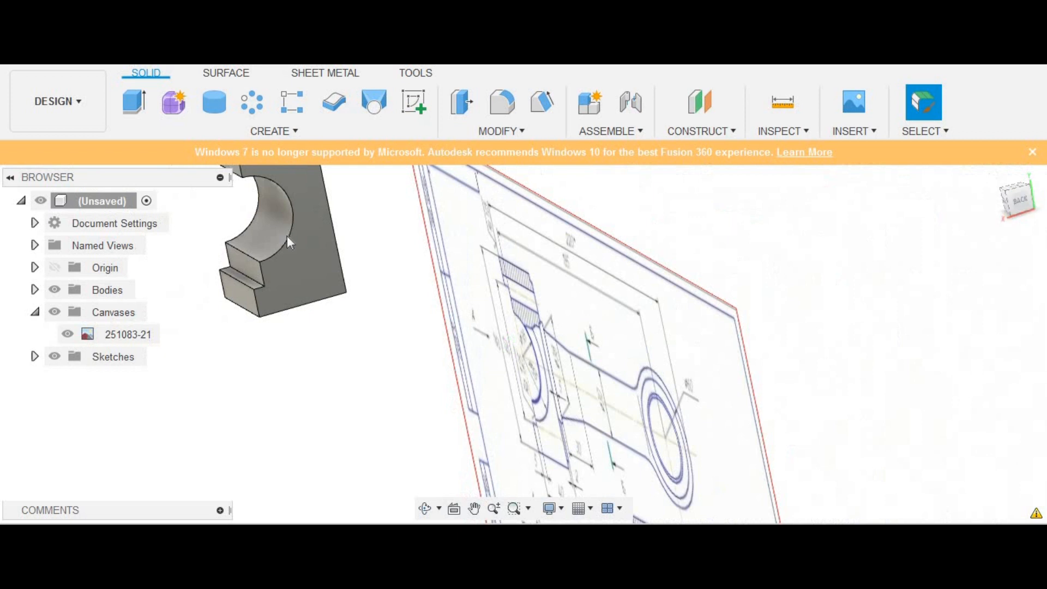
left_click(306, 264)
left_click(414, 101)
left_click(213, 109)
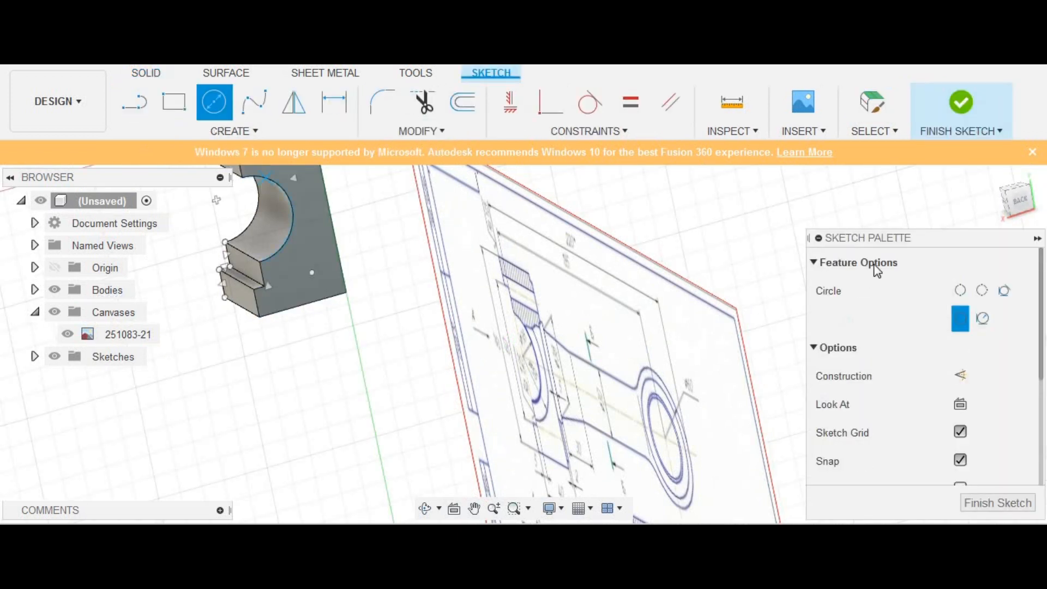
left_click(1030, 206)
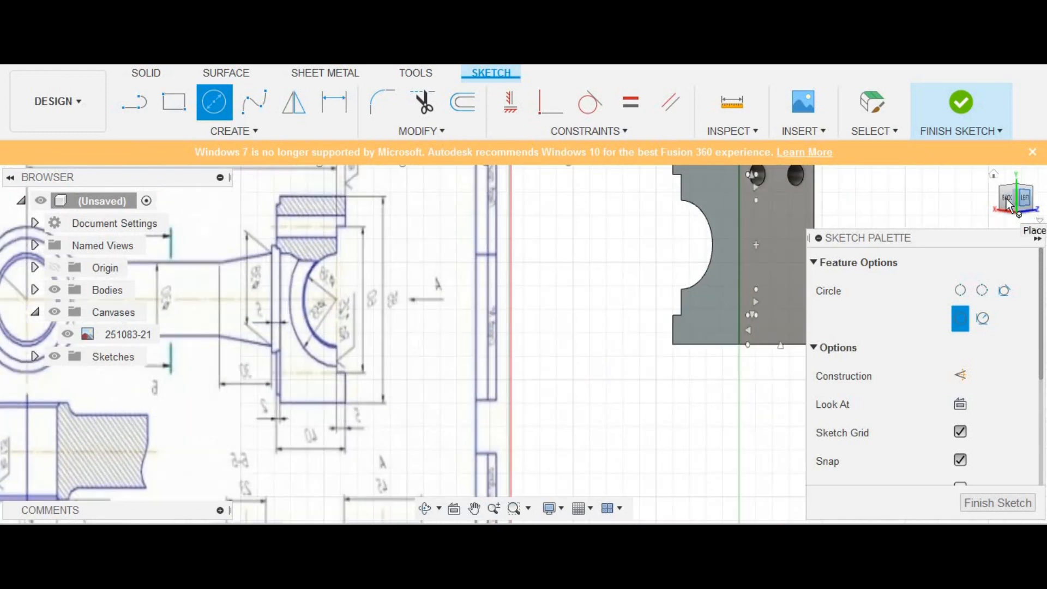
left_click(1005, 210)
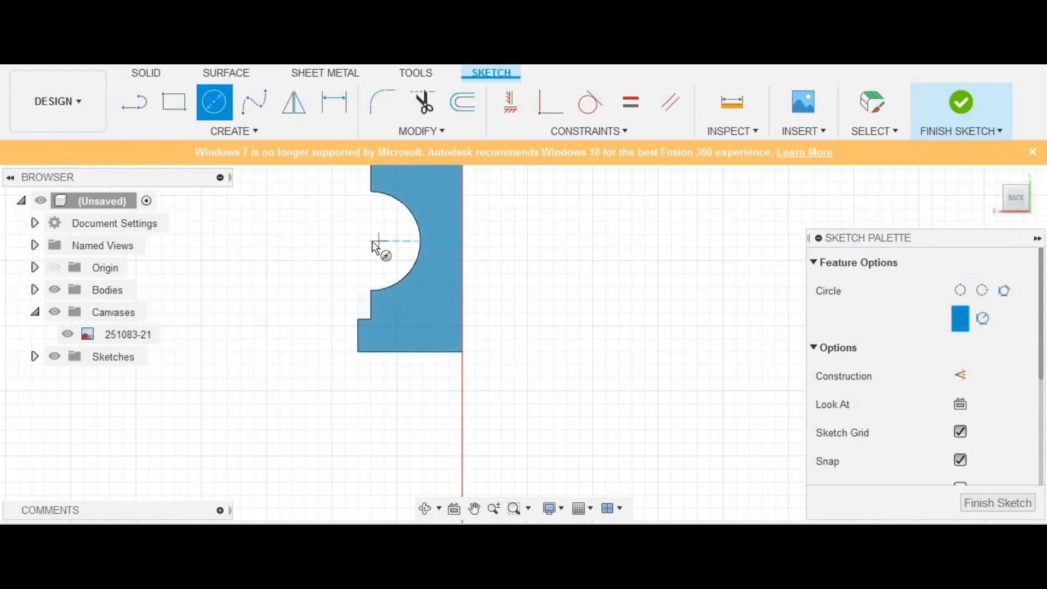
left_click(371, 241)
type("55")
key("Return")
key("Escape")
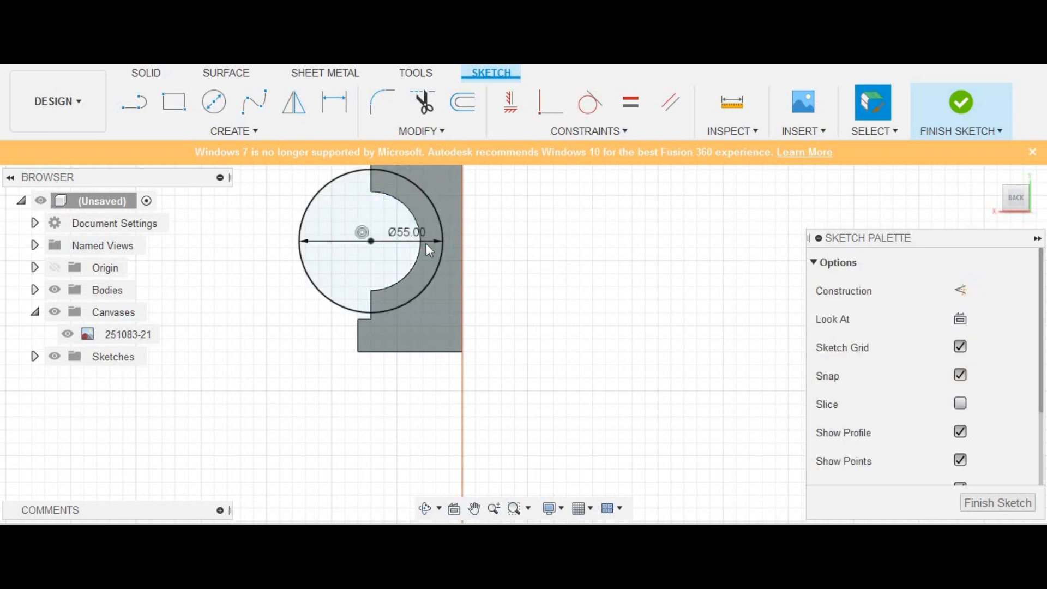
Extrude the half-ring profile between the 55 mm circle and the semicircular cutout by 2.5 mm
left_click(433, 216)
scroll(452, 206, "down", 2)
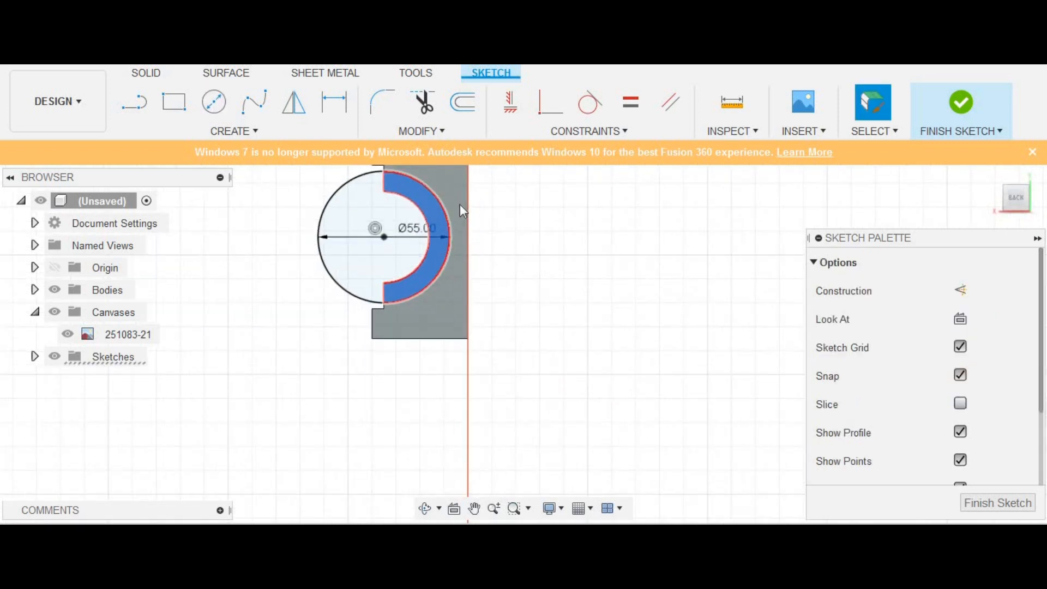
left_click_drag(1016, 197, 1015, 203)
left_click(1015, 204)
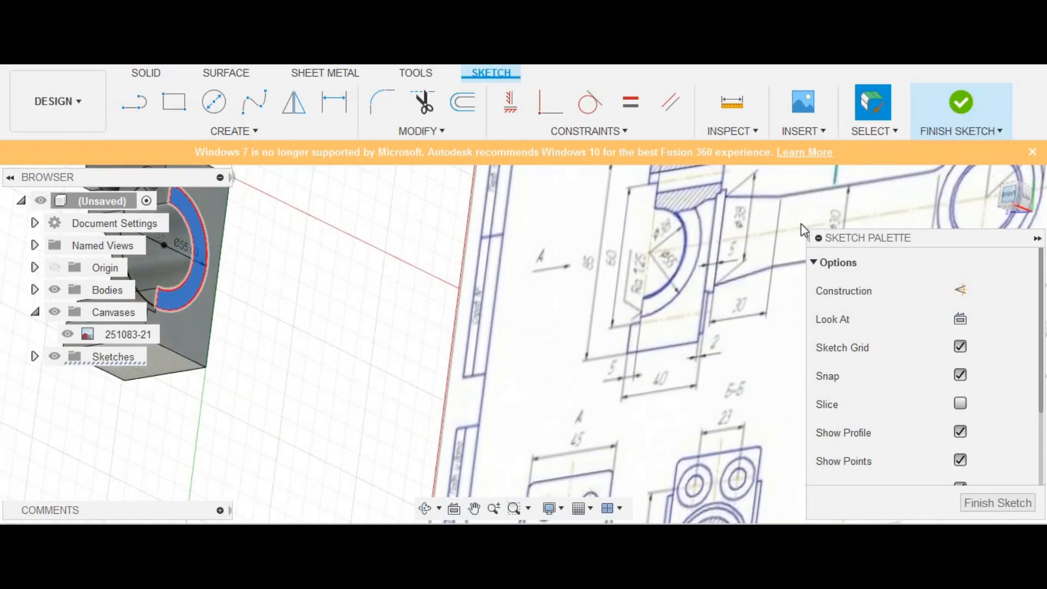
scroll(378, 389, "down", 2)
middle_click_drag(749, 433, 763, 436)
scroll(694, 364, "down", 1)
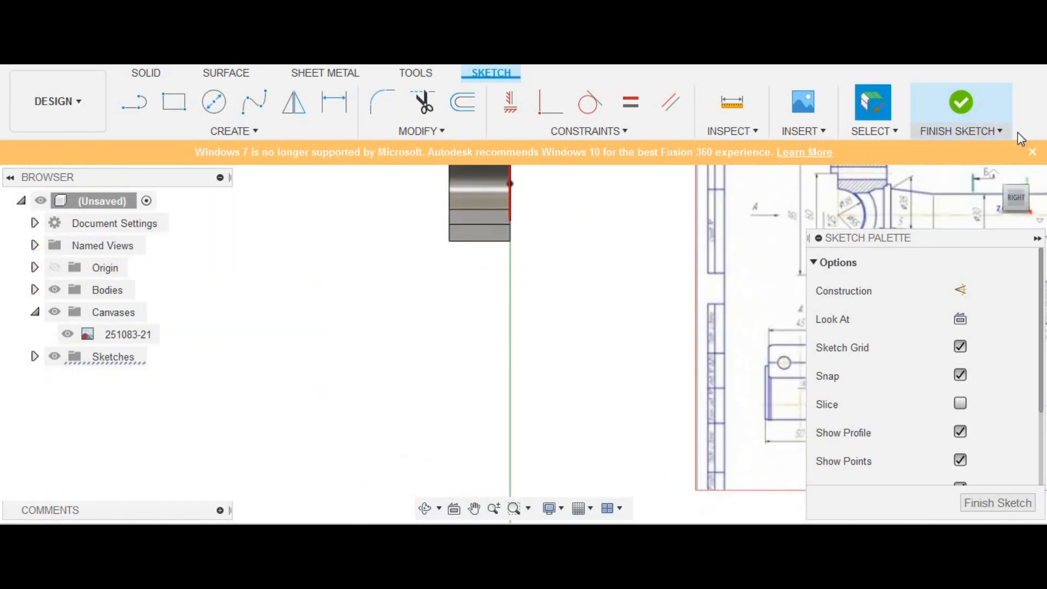
left_click_drag(1019, 204, 866, 225)
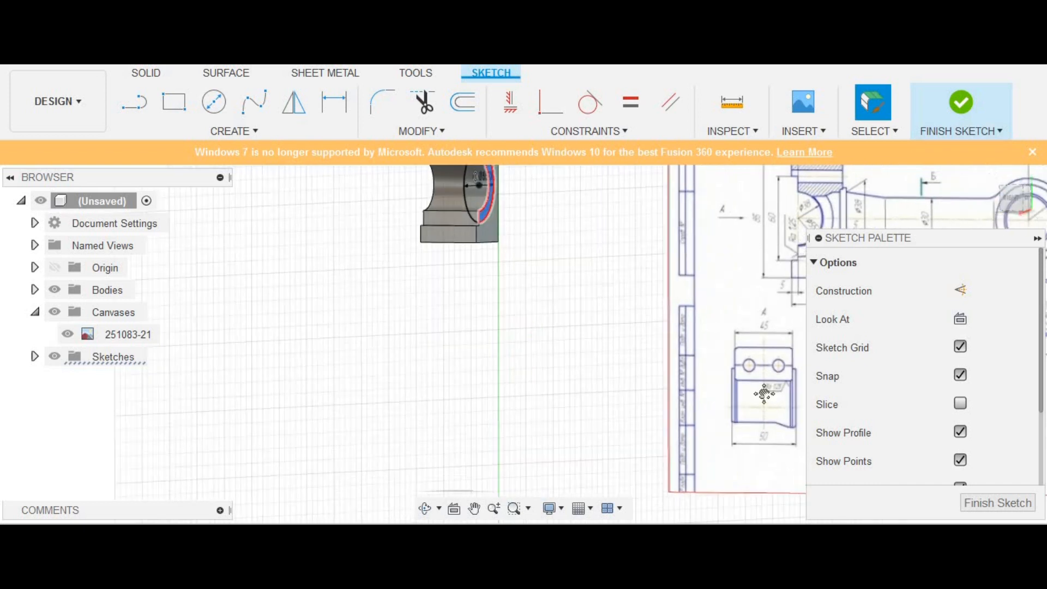
middle_click_drag(764, 393, 779, 570)
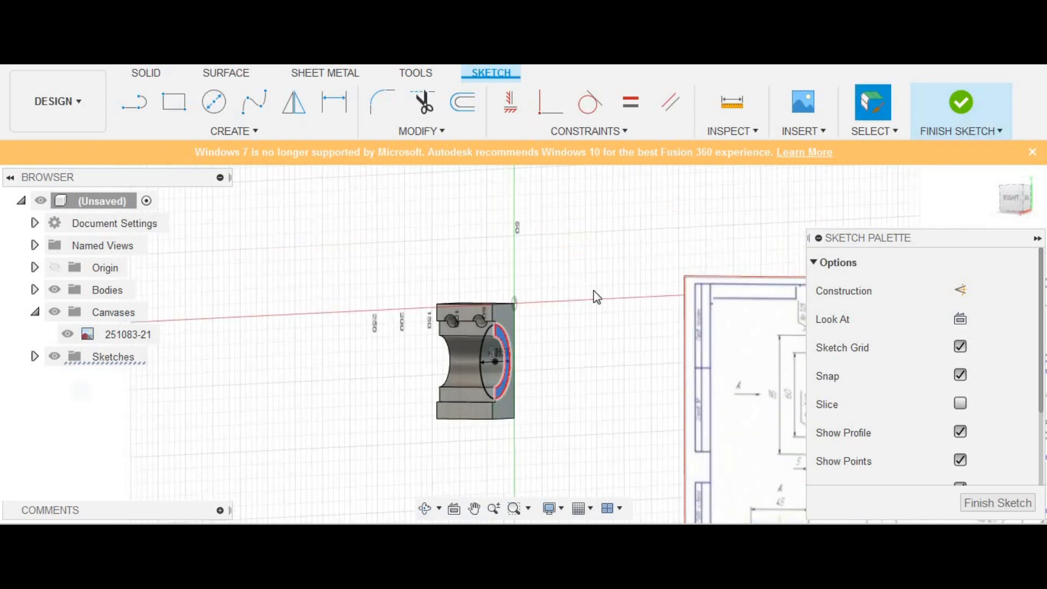
left_click(147, 76)
left_click(133, 102)
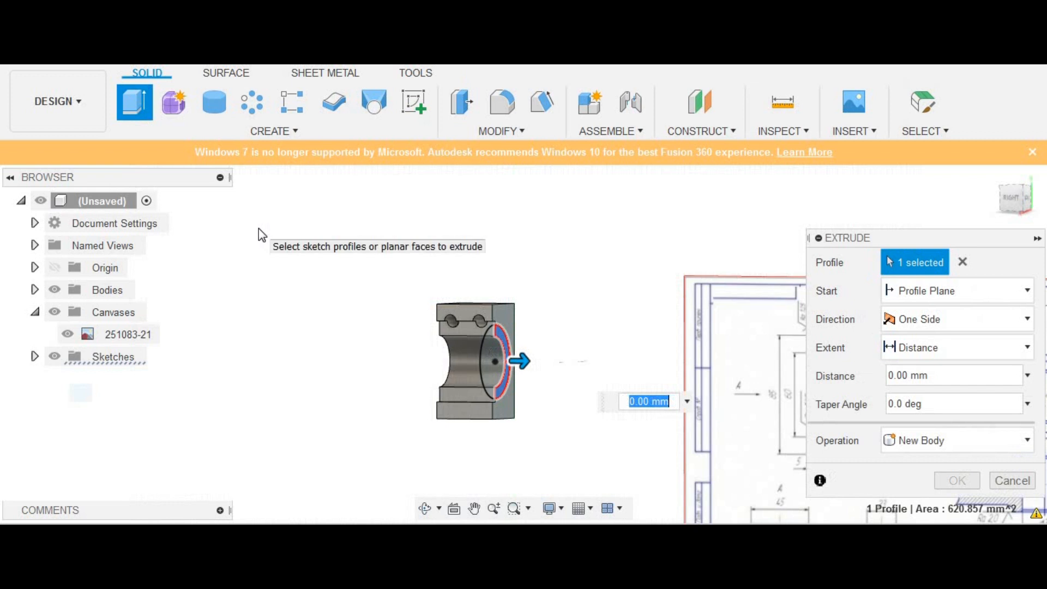
type("2,5")
key("Return")
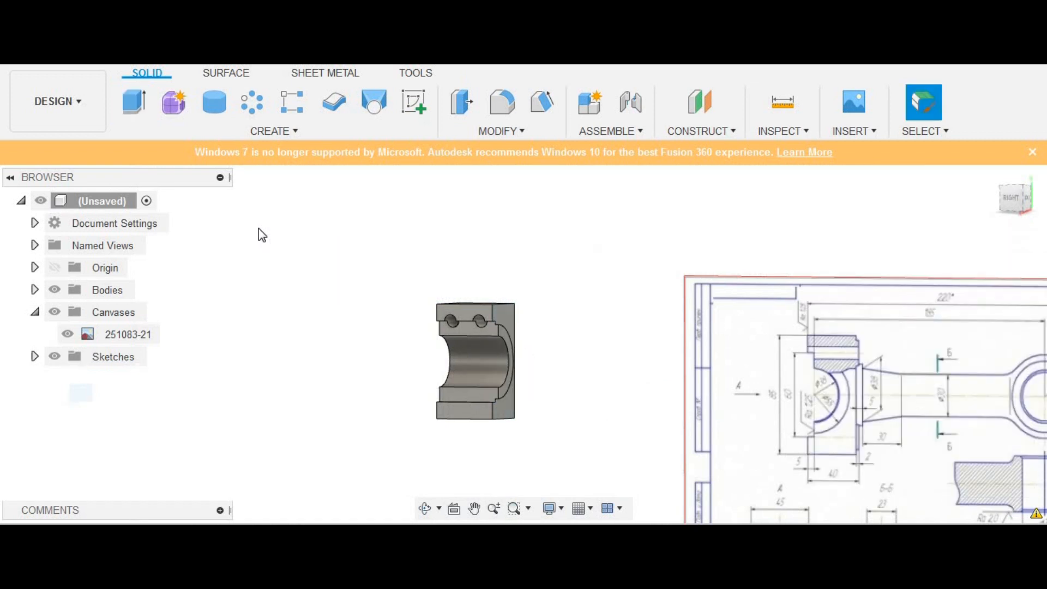
Start a sketch on the block's opposite side face and draw a 55 mm circle concentric with the semicircular cutout
scroll(381, 246, "down", 2)
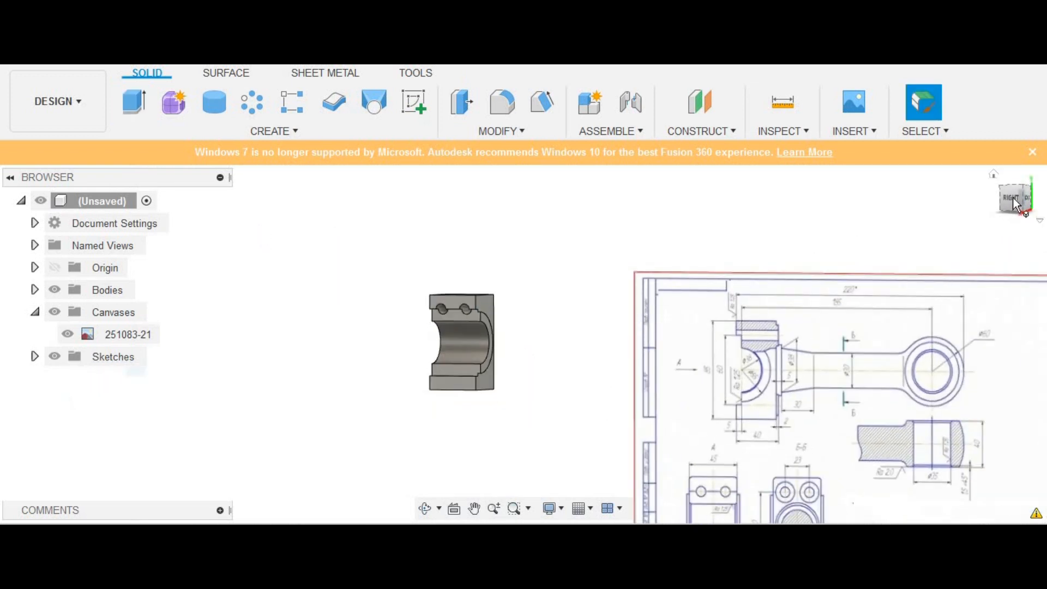
mouse_move(1009, 198)
left_mouse_down()
mouse_move(1043, 197)
mouse_move(1006, 197)
left_mouse_up()
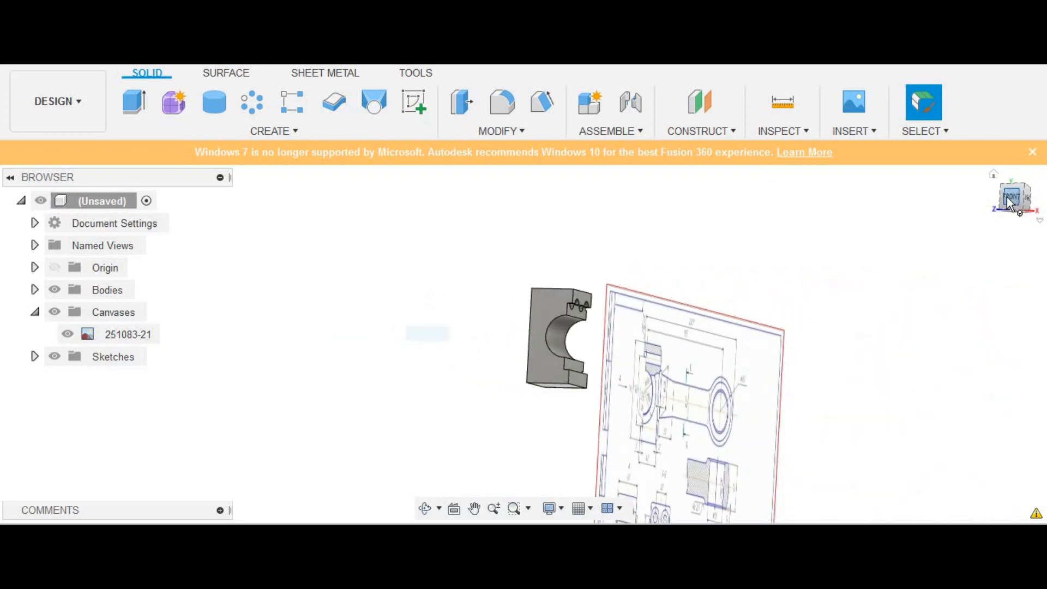
left_click(215, 102)
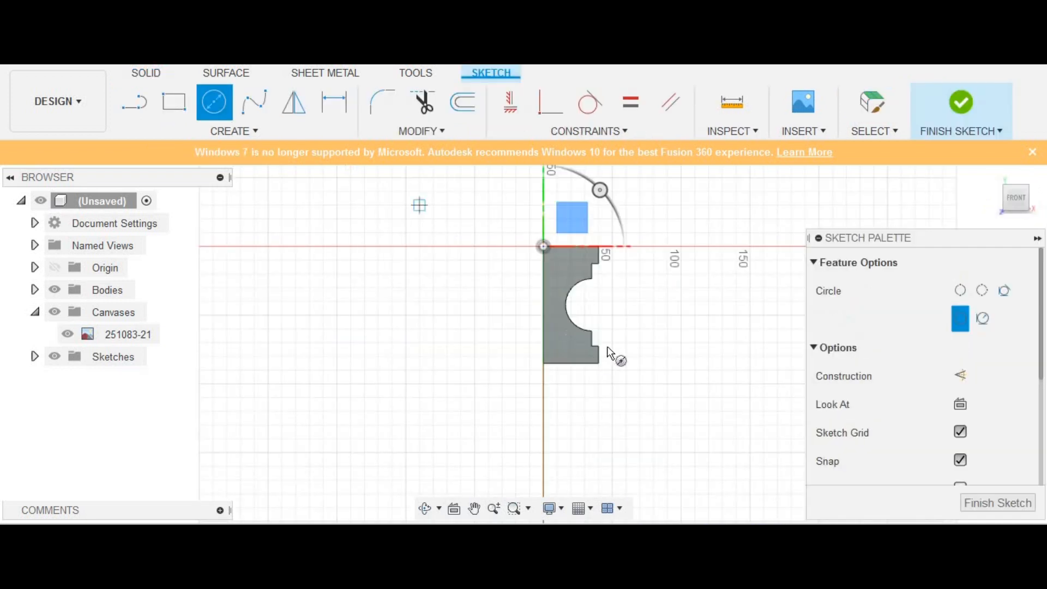
left_click(595, 307)
type("55")
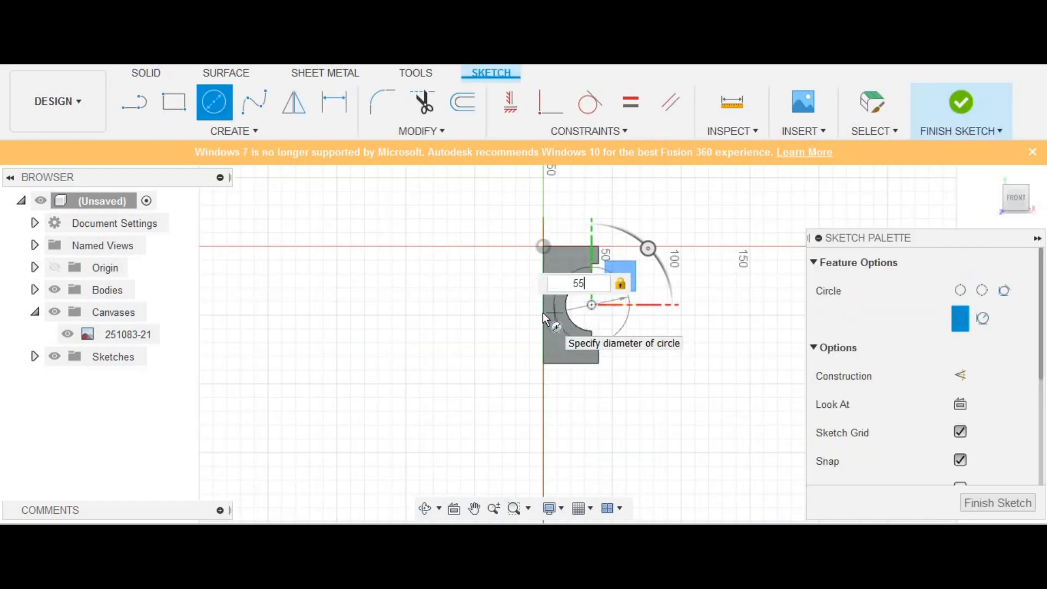
key("Return")
key("Escape")
scroll(646, 334, "up", 5)
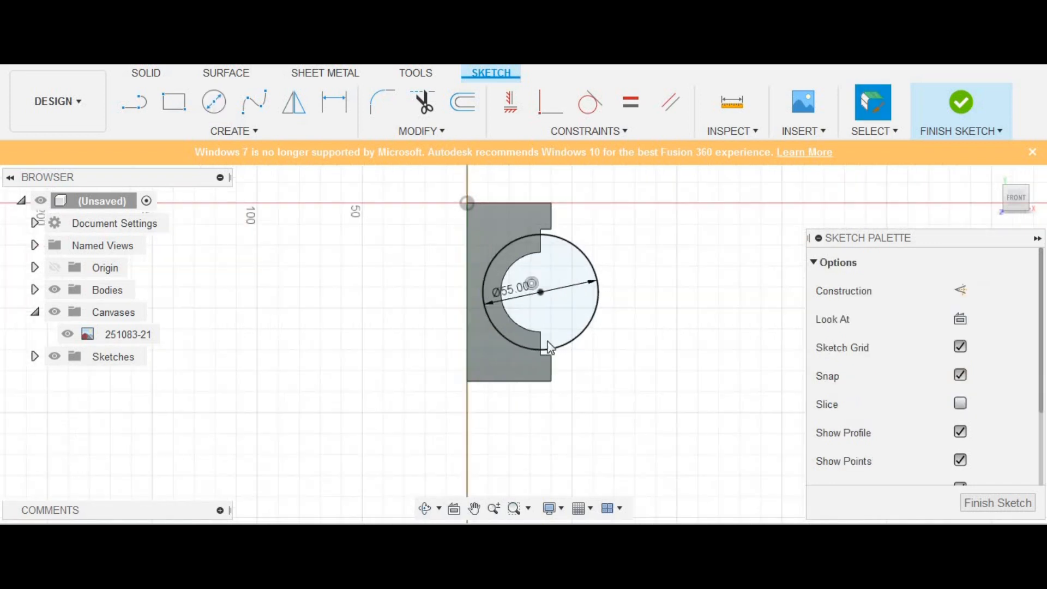
Extrude the half-ring profile on this side face outward and join it to the block
left_click(460, 291)
scroll(460, 291, "down", 1)
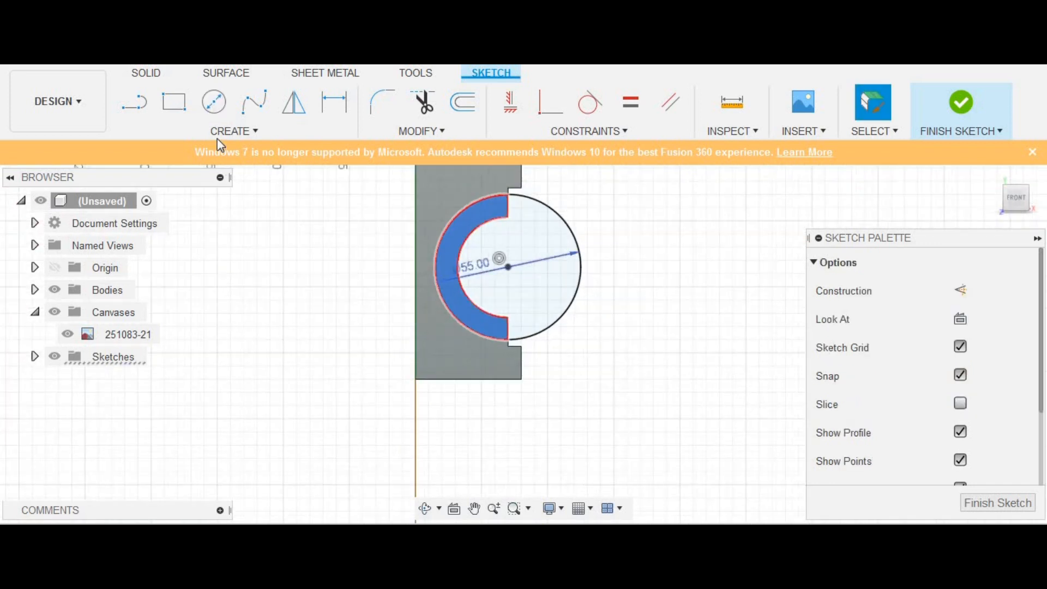
left_click(146, 73)
left_click(132, 102)
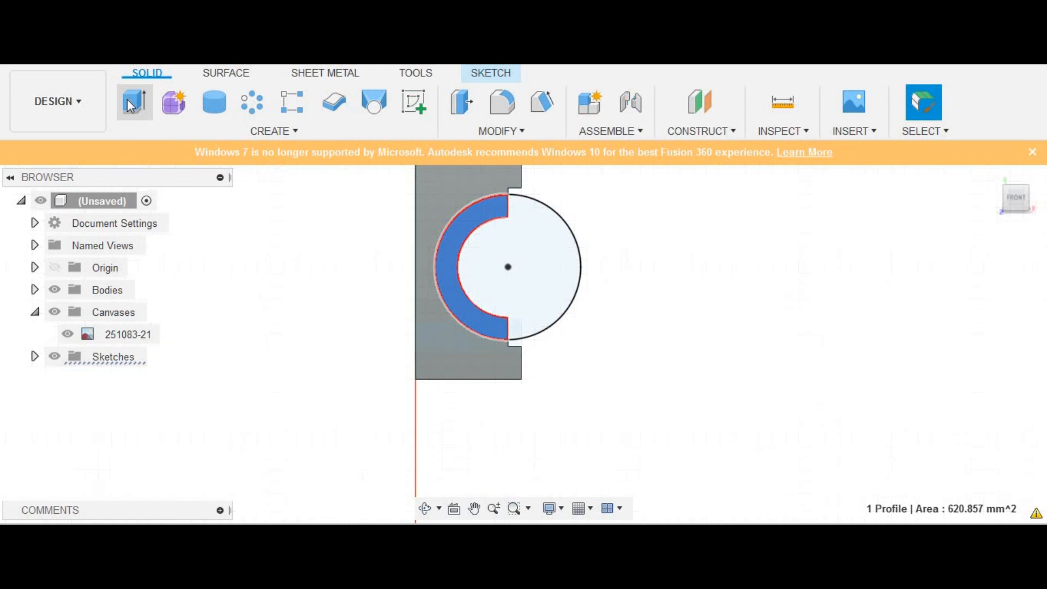
key("Return")
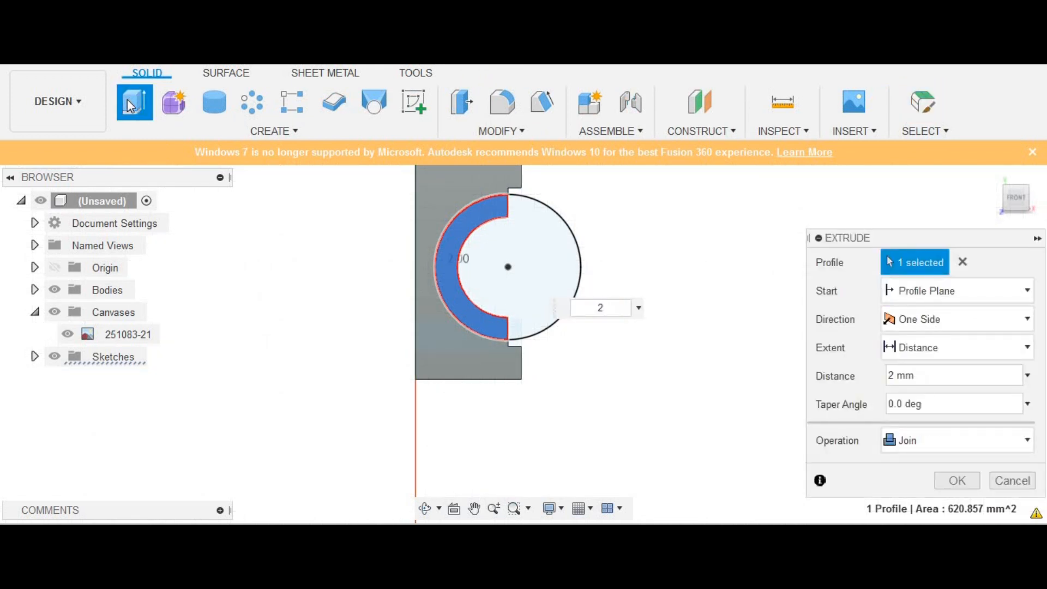
key("Return")
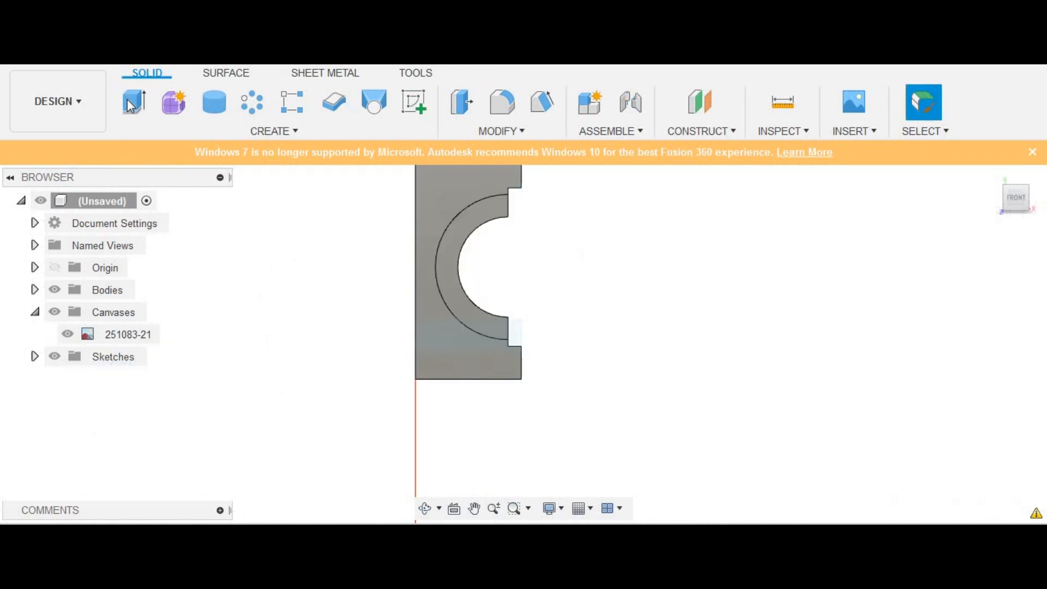
Examine the reference drawing's main view, view A and section views for the dimensions of the big end, collar and shank
mouse_move(1016, 198)
left_mouse_down()
mouse_move(981, 206)
mouse_move(968, 191)
mouse_move(1003, 188)
mouse_move(954, 201)
mouse_move(1015, 213)
left_mouse_up()
left_click(1010, 207)
mouse_move(680, 229)
middle_mouse_down()
mouse_move(489, 180)
mouse_move(660, 242)
middle_mouse_up()
left_click_drag(661, 243, 558, 255)
key("Escape")
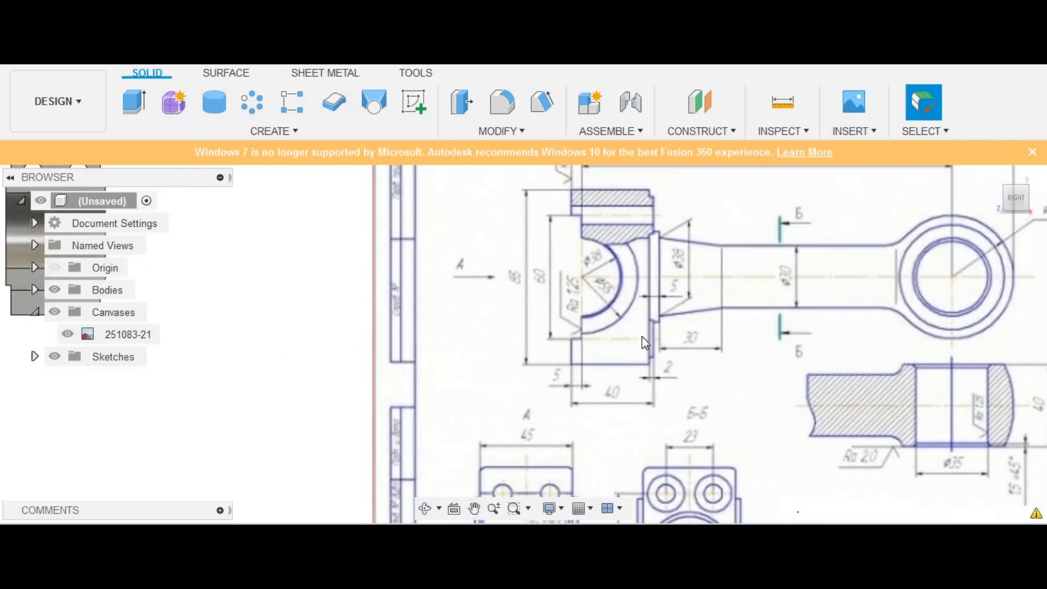
middle_click_drag(701, 276, 669, 245)
mouse_move(671, 301)
middle_mouse_down()
mouse_move(641, 295)
mouse_move(663, 311)
mouse_move(694, 218)
mouse_move(680, 274)
middle_mouse_up()
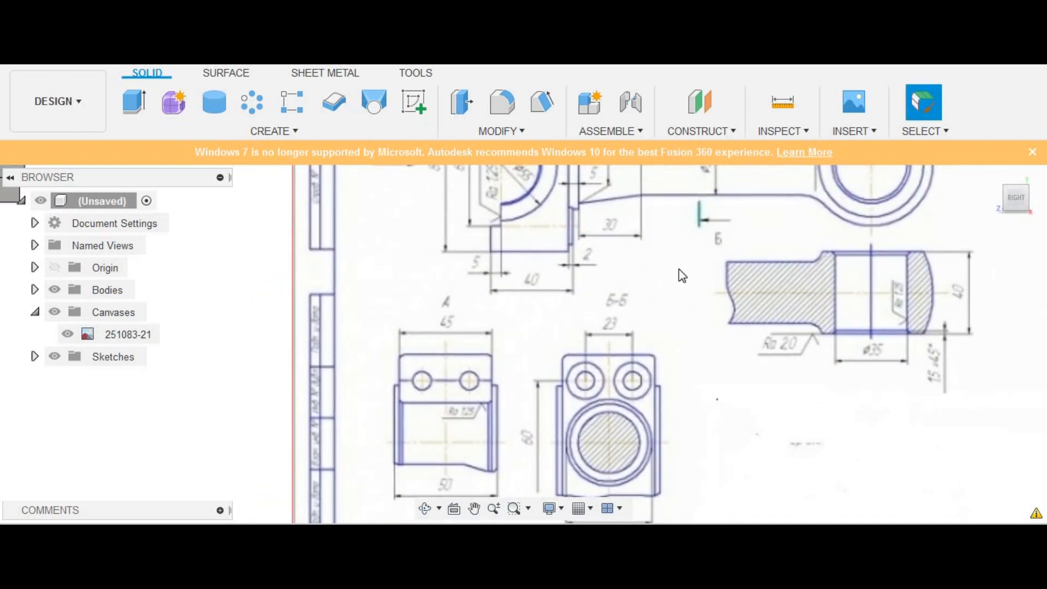
middle_click_drag(678, 269, 688, 177)
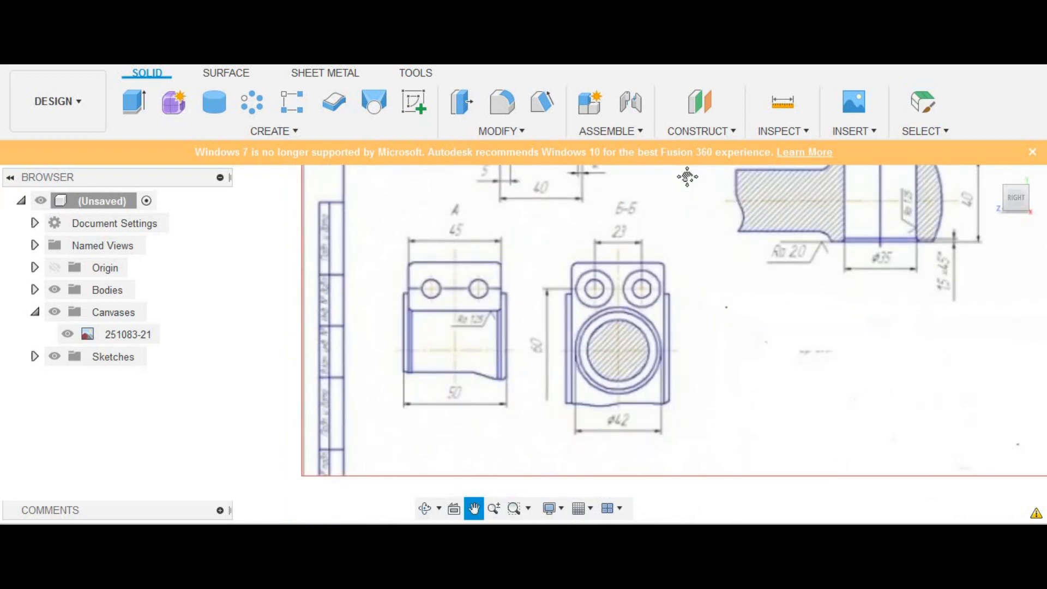
mouse_move(688, 177)
middle_mouse_down()
mouse_move(672, 356)
mouse_move(685, 256)
middle_mouse_up()
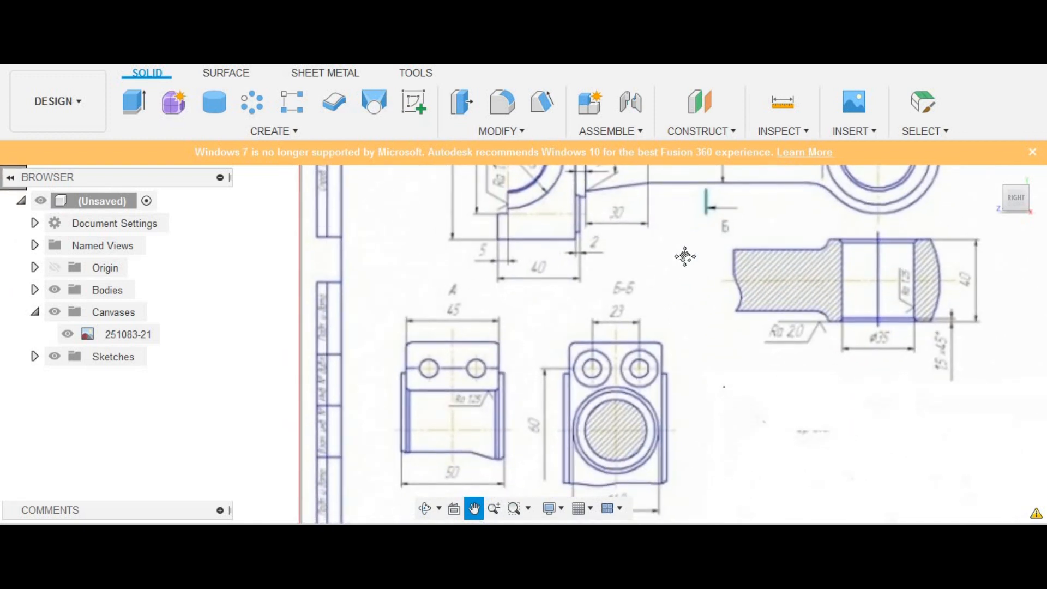
mouse_move(685, 256)
middle_mouse_down()
mouse_move(684, 226)
mouse_move(675, 331)
middle_mouse_up()
scroll(675, 331, "down", 1)
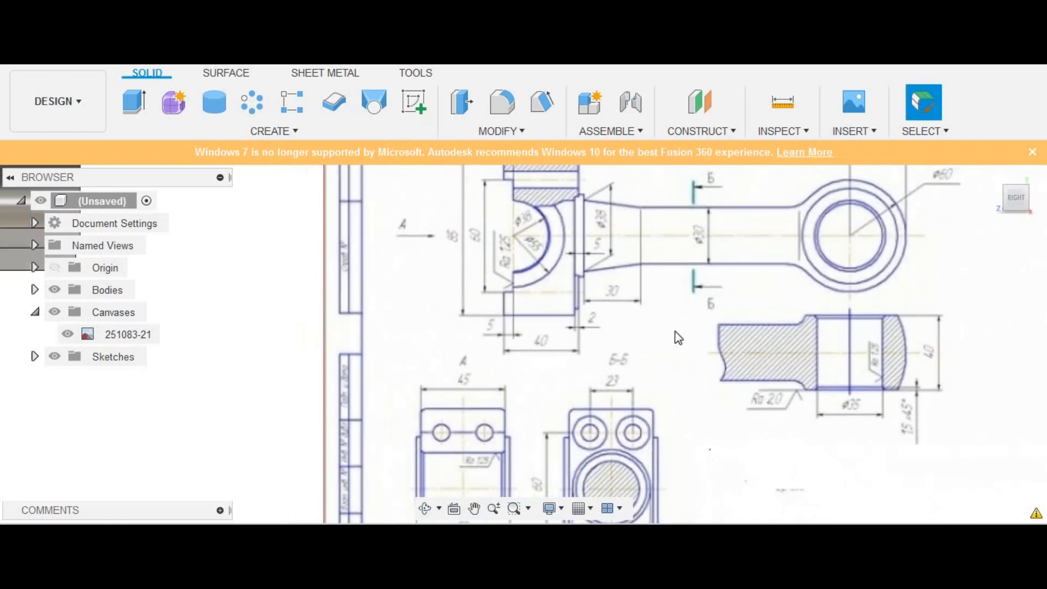
mouse_move(672, 313)
middle_mouse_down()
mouse_move(694, 360)
mouse_move(729, 376)
middle_mouse_up()
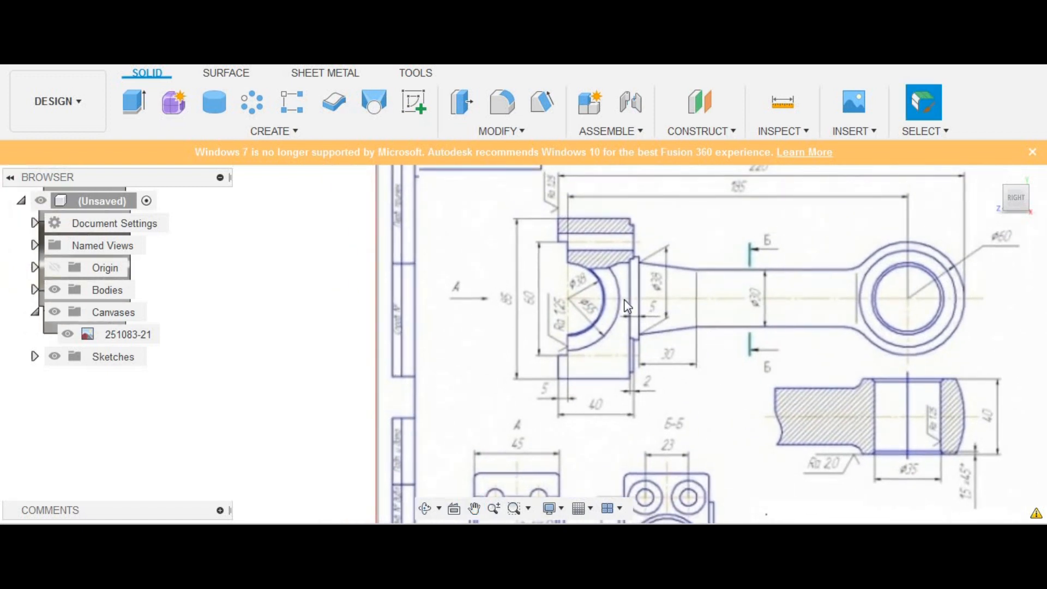
scroll(662, 390, "up", 1)
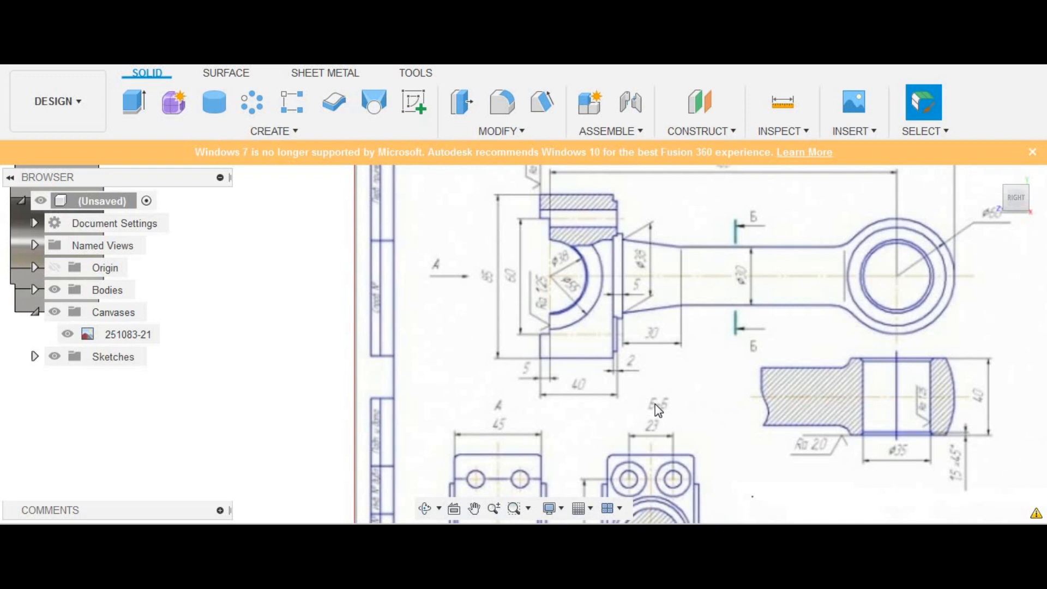
scroll(658, 410, "up", 2)
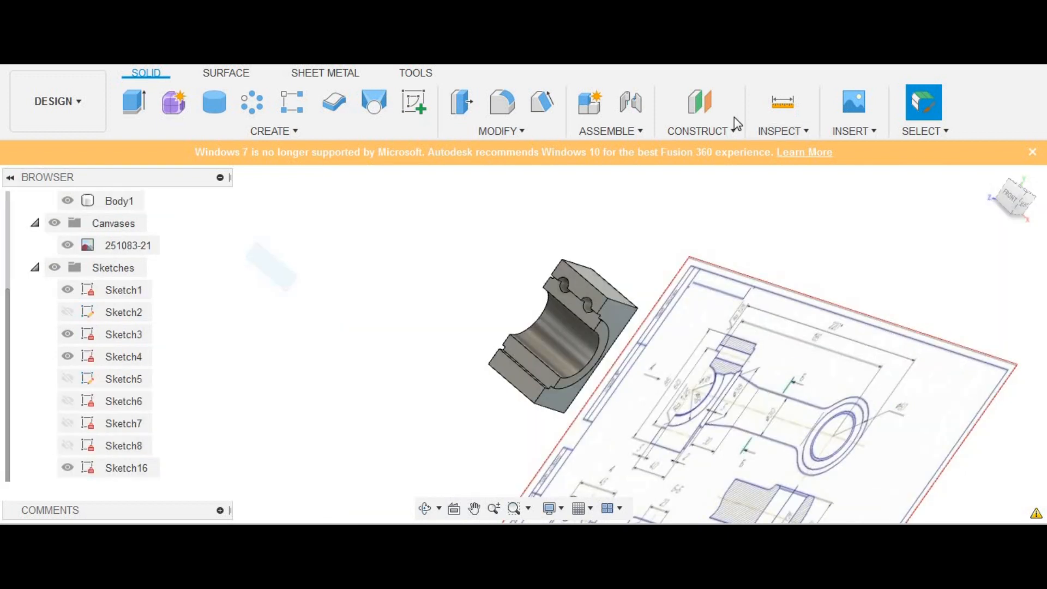
Create a midplane between the block's two opposite side faces
left_click(727, 130)
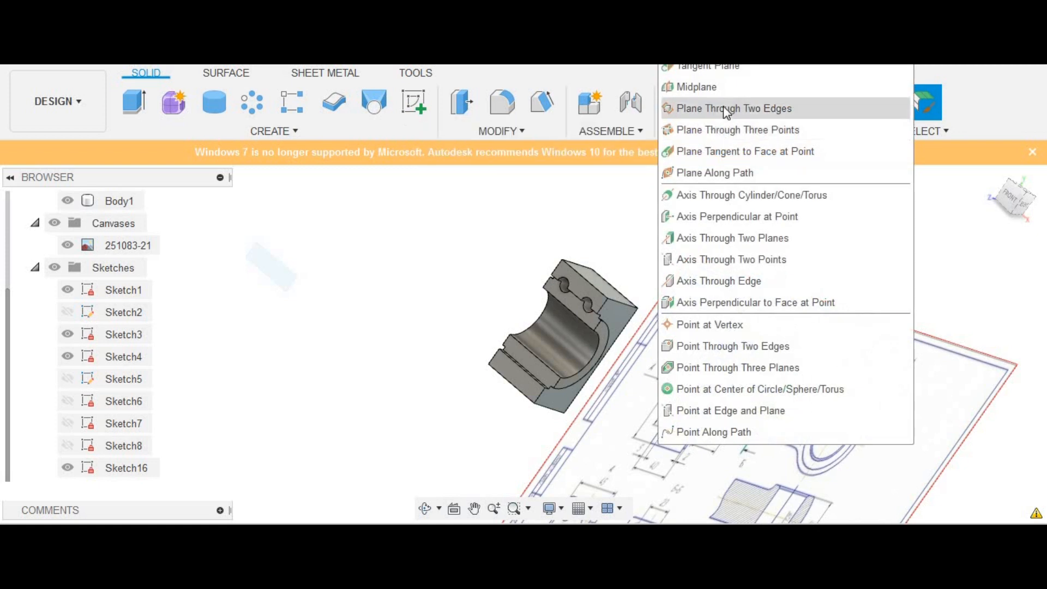
left_click(724, 93)
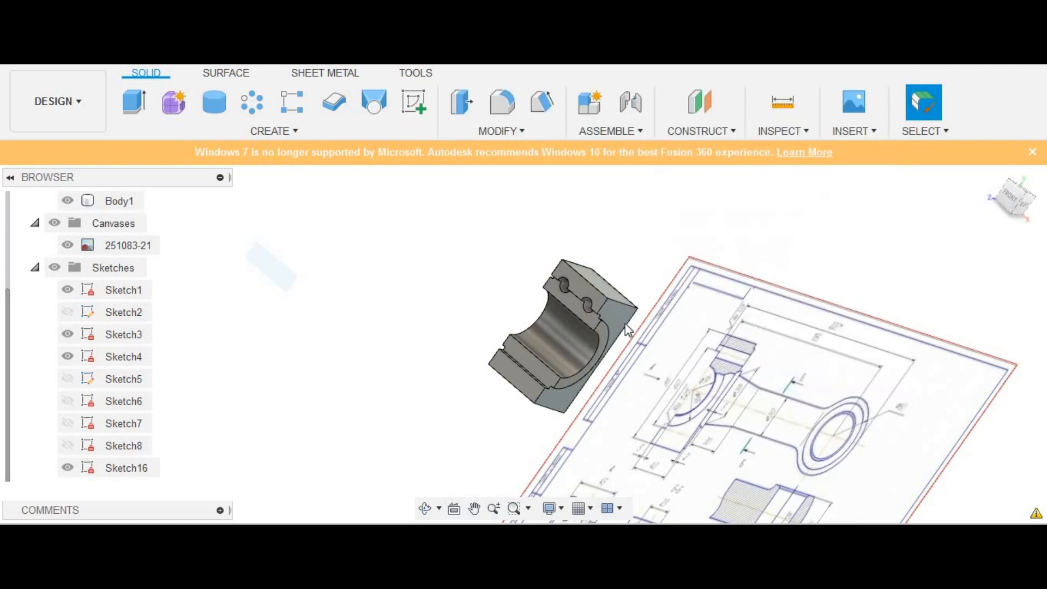
left_click(580, 417)
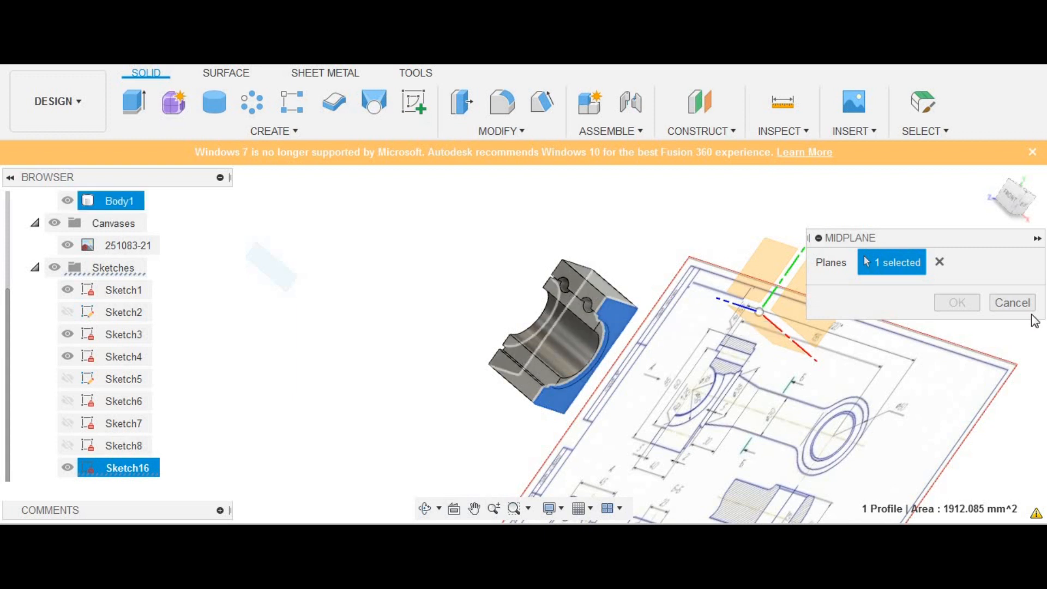
left_click_drag(1012, 192, 882, 232)
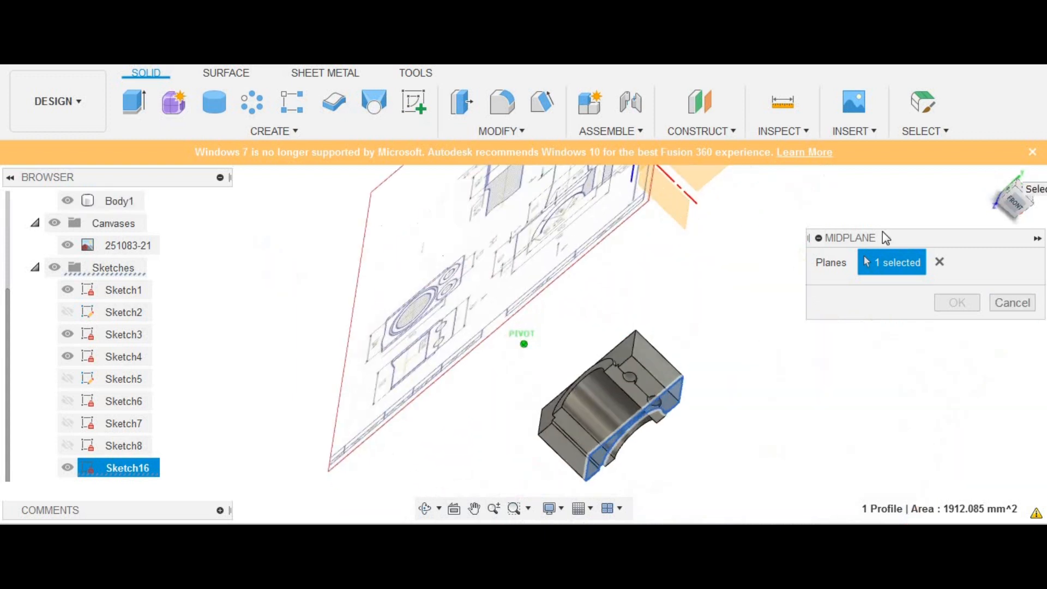
left_click(638, 354)
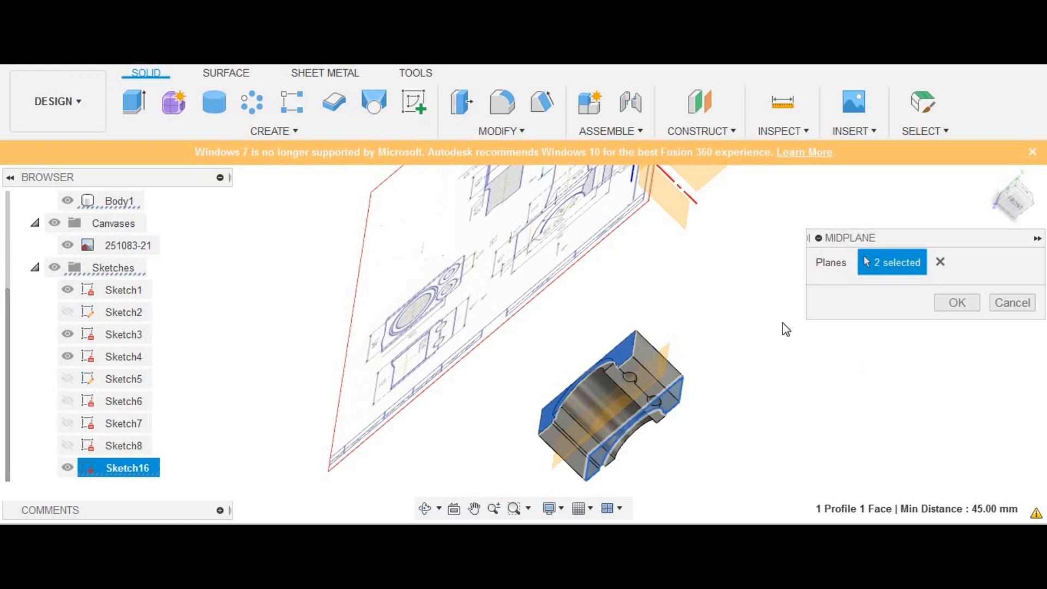
left_click_drag(1015, 201, 974, 208)
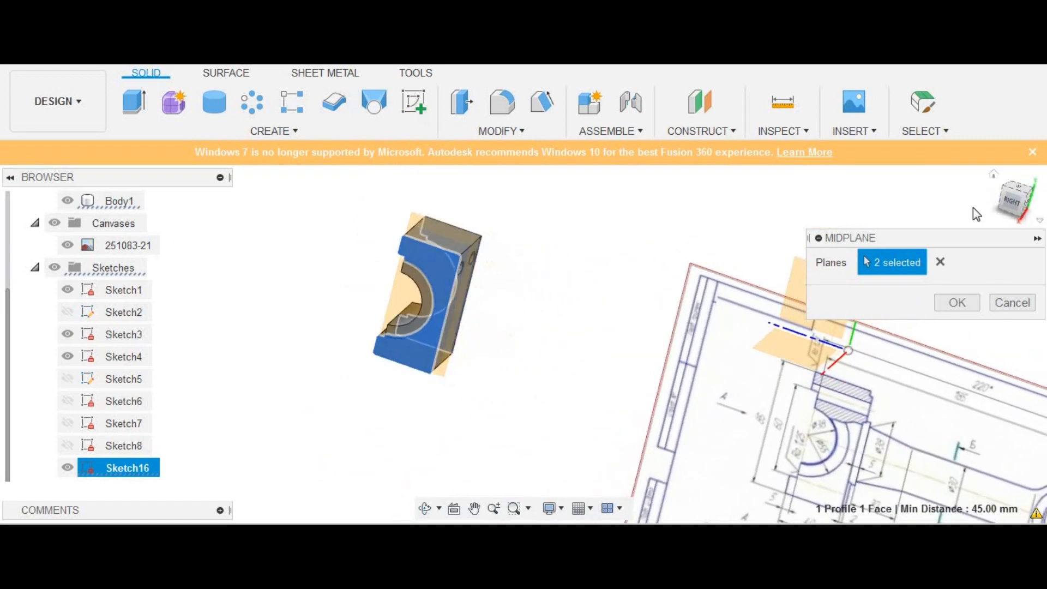
left_click(692, 131)
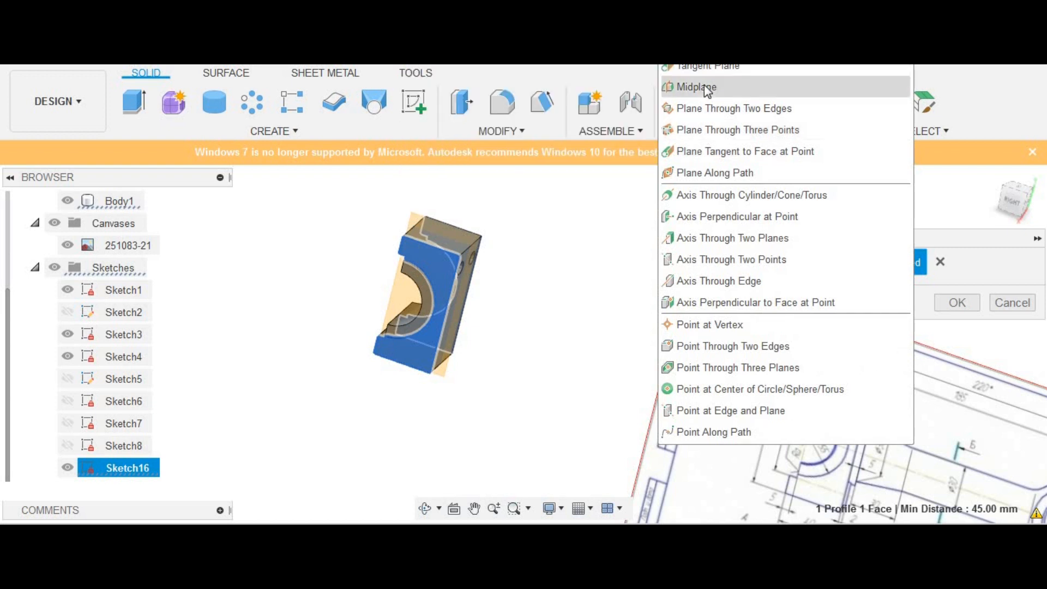
left_click(956, 305)
left_click(955, 303)
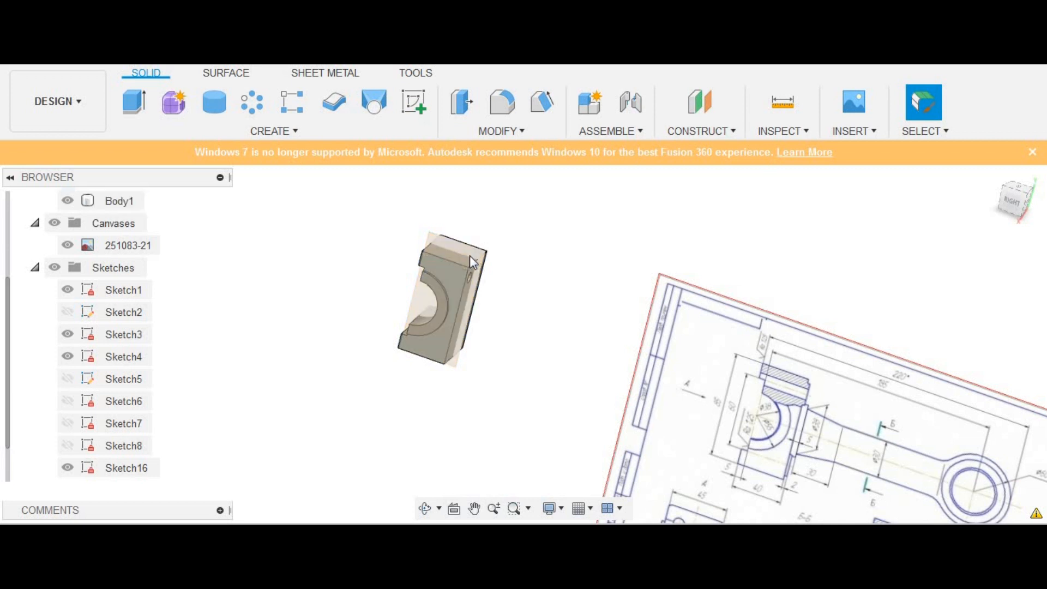
Start a sketch on the midplane and draw a 30 mm horizontal line outward from the midpoint of the block's flat back edge
left_click(483, 267)
left_click(414, 104)
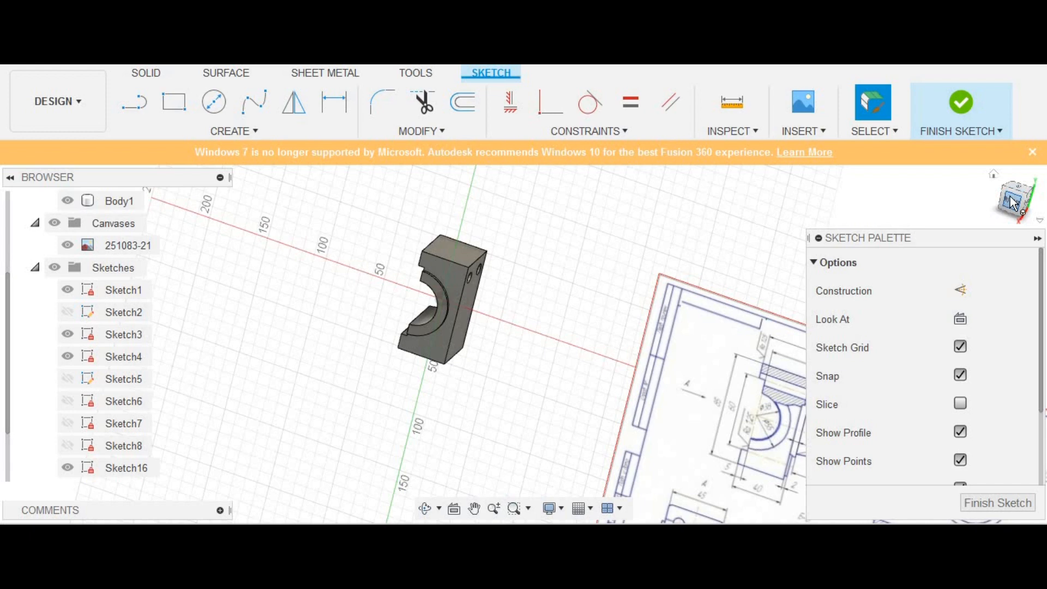
left_click(1012, 203)
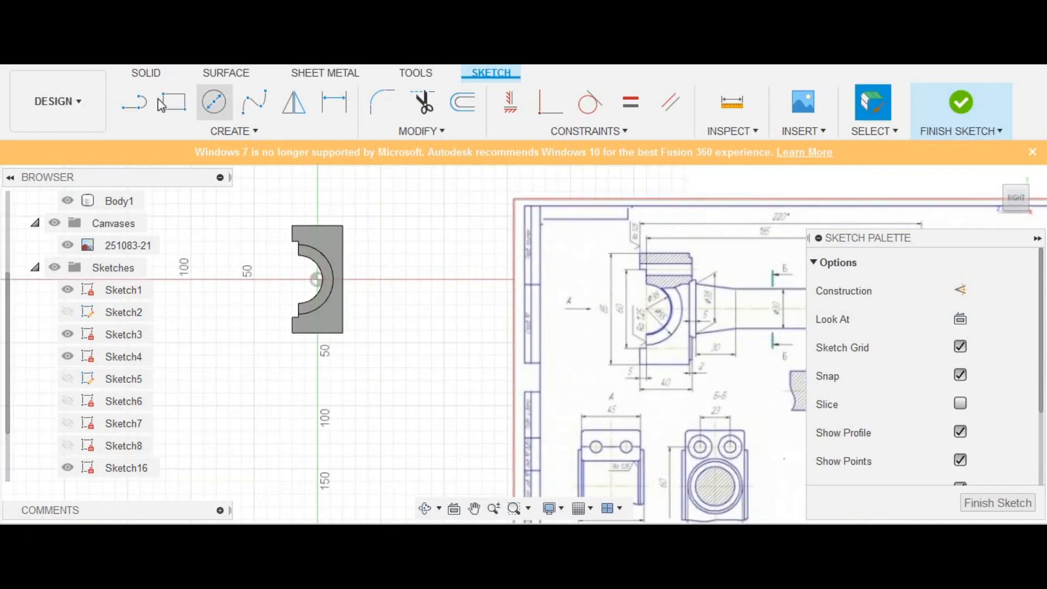
left_click(145, 112)
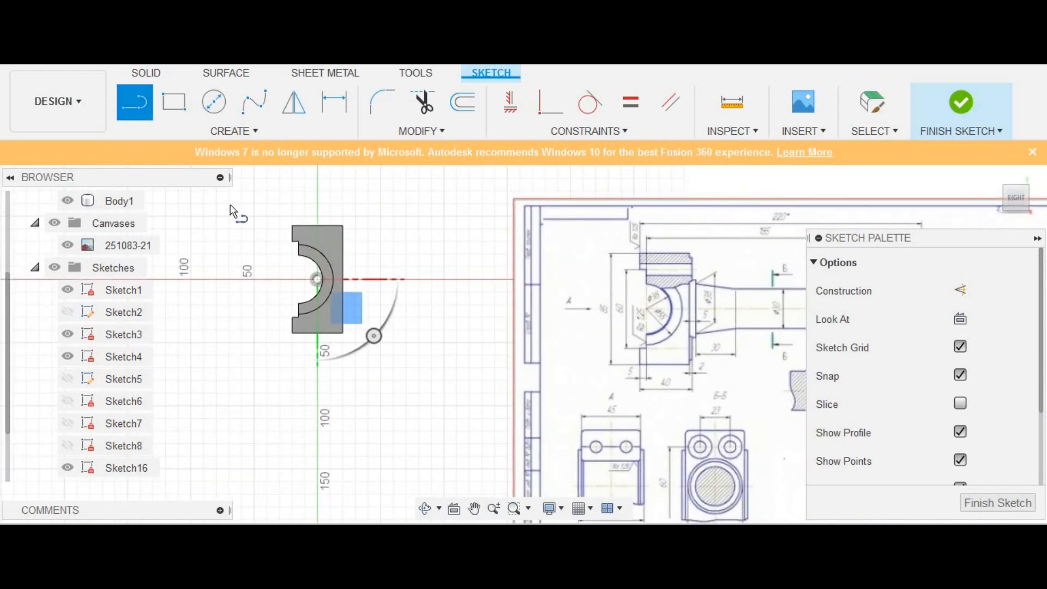
scroll(371, 278, "up", 3)
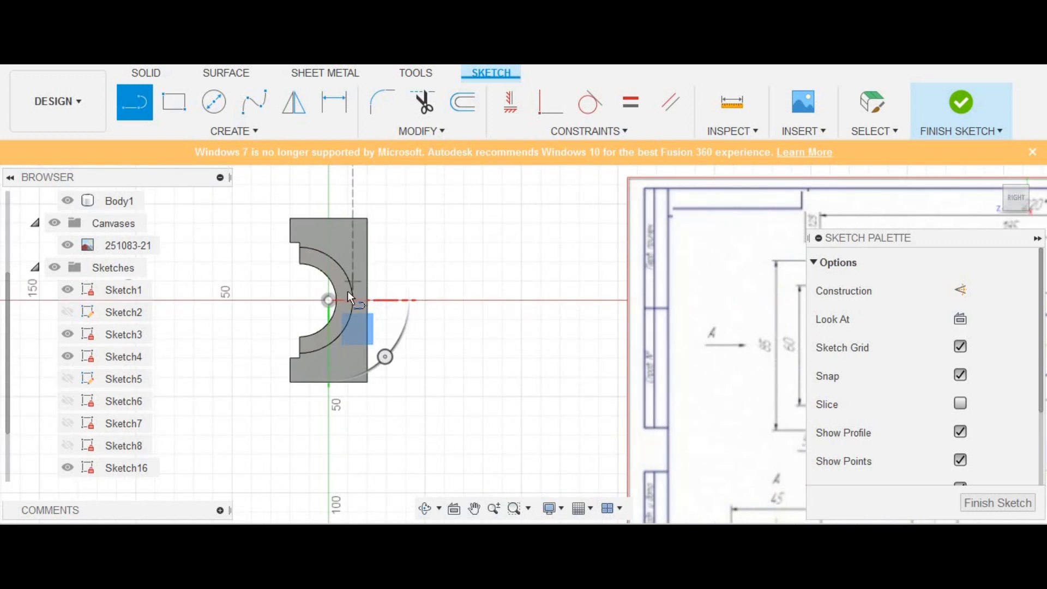
scroll(348, 292, "up", 5)
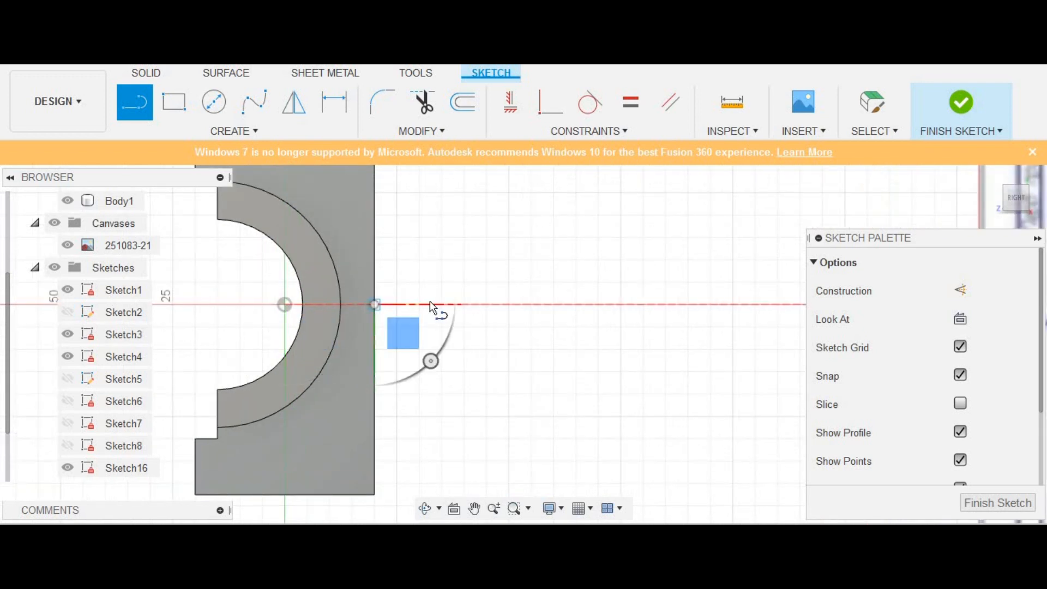
type("30")
key("Tab")
key("Return")
key("Escape")
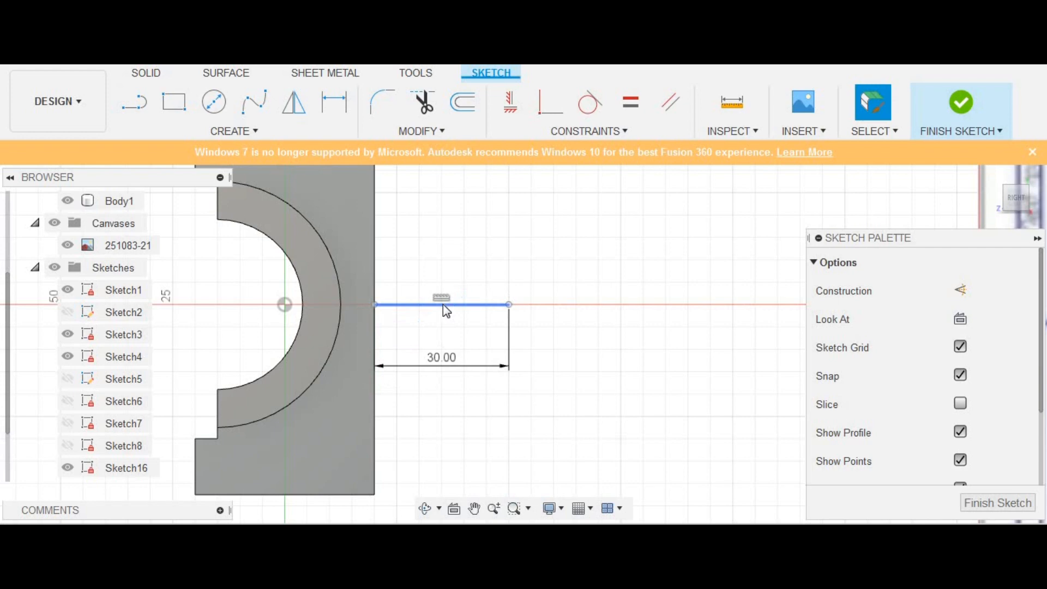
scroll(443, 305, "down", 5)
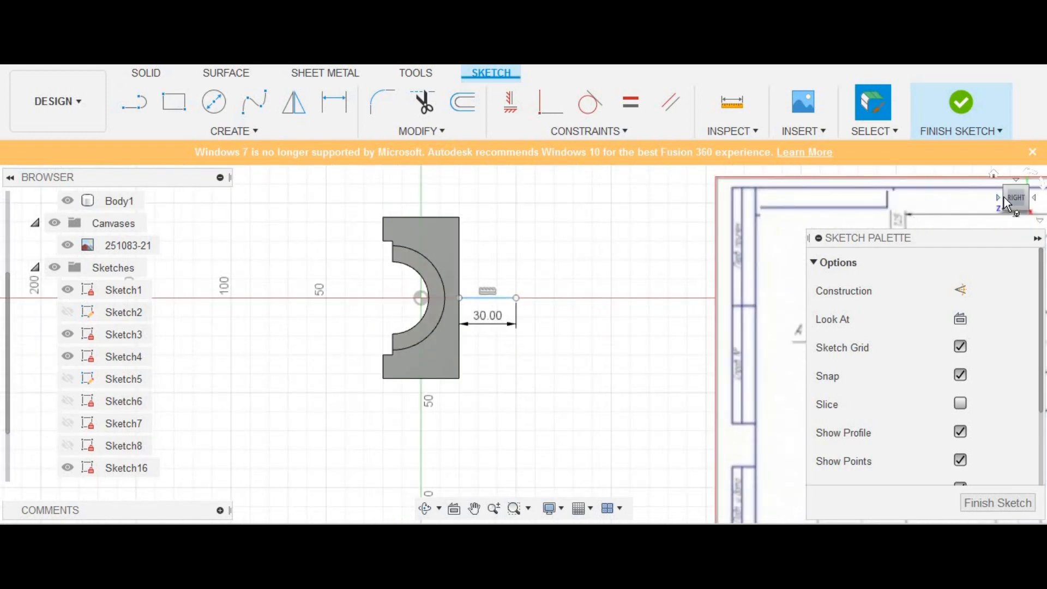
mouse_move(1004, 203)
left_mouse_down()
mouse_move(1005, 232)
mouse_move(973, 294)
mouse_move(1003, 199)
left_mouse_up()
left_click(1012, 201)
middle_click_drag(529, 282, 236, 297)
scroll(357, 294, "down", 1)
middle_click_drag(357, 297, 402, 288)
scroll(249, 319, "up", 2)
left_click(135, 102)
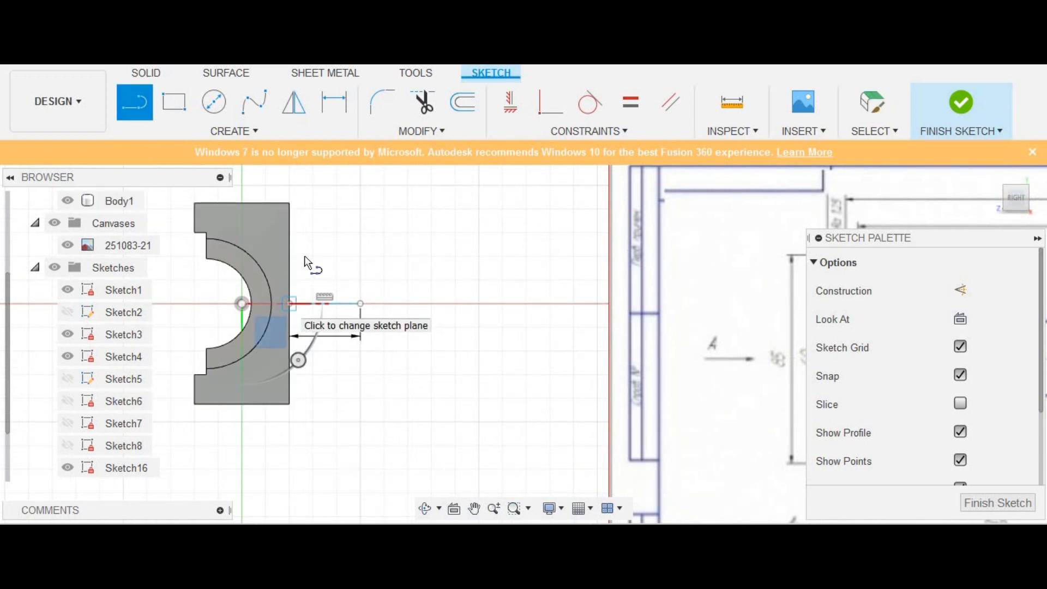
left_click(289, 304)
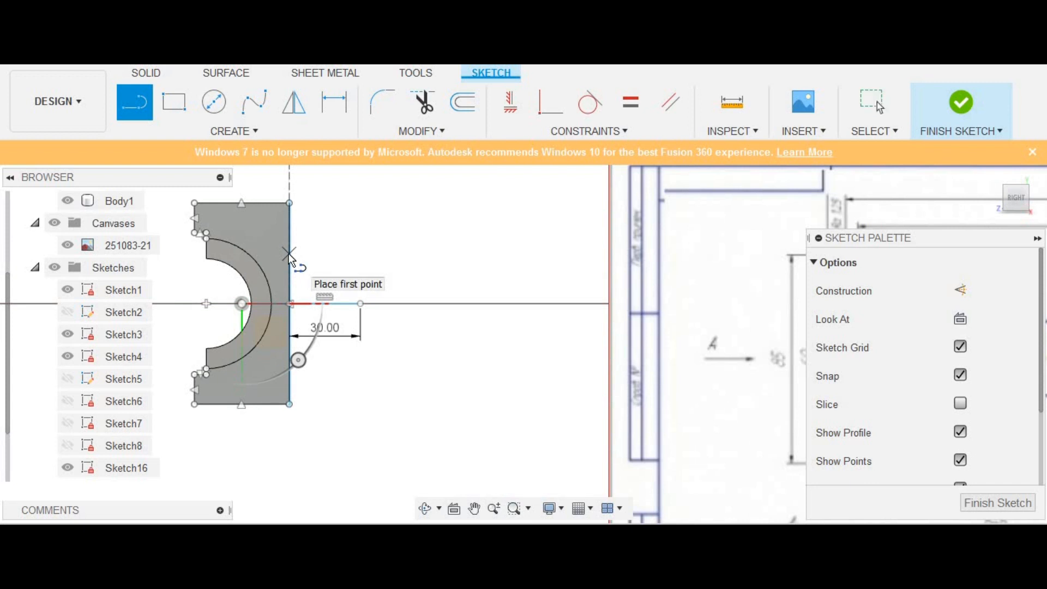
right_click(482, 207)
left_click(416, 175)
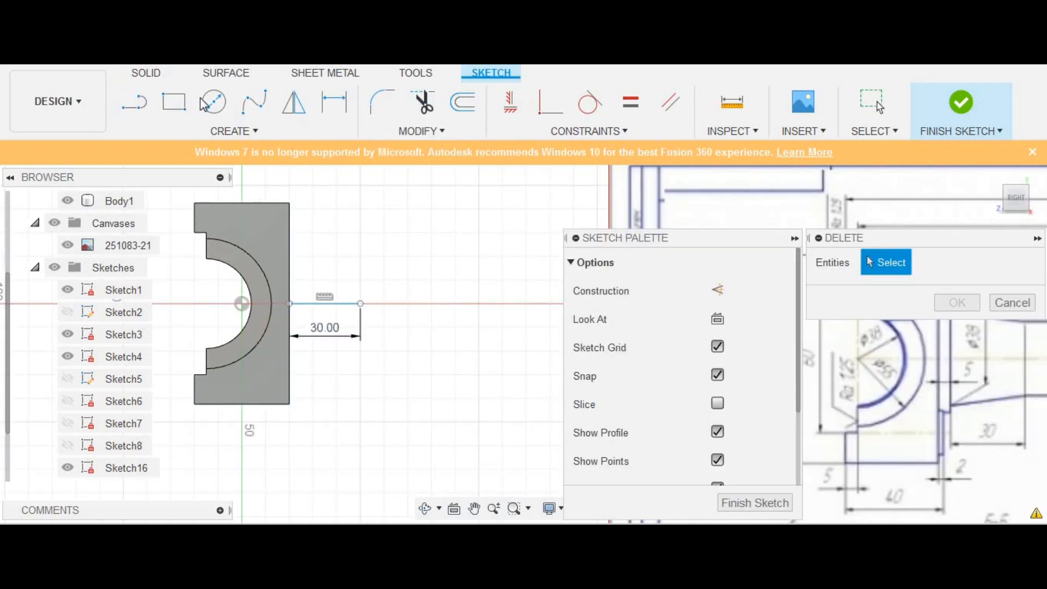
Draw two 15 mm vertical lines, one up and one down, from the outer end of the 30 mm line
left_click(134, 102)
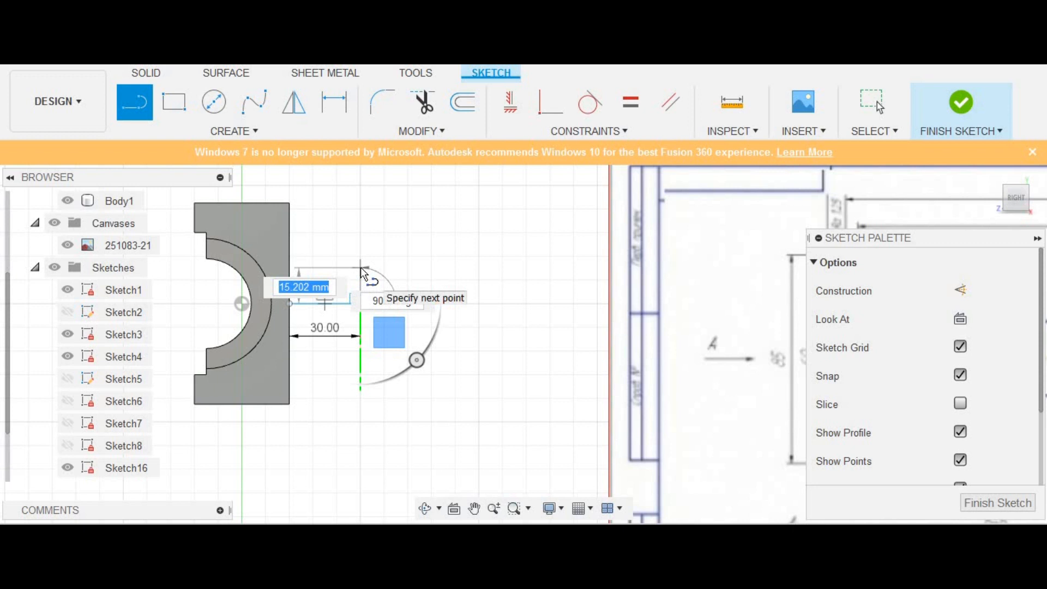
type("15")
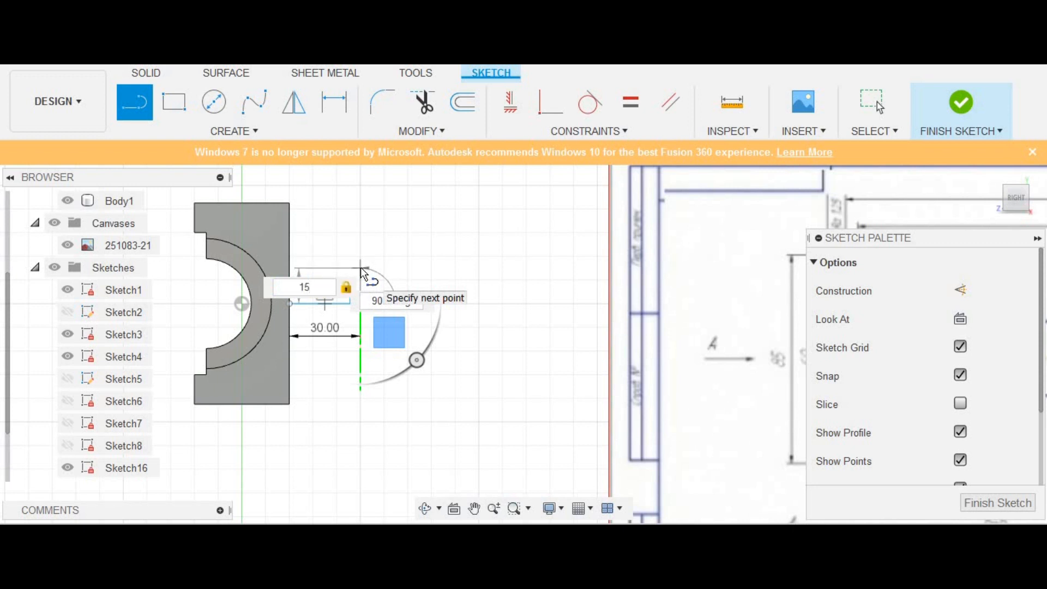
key("Return")
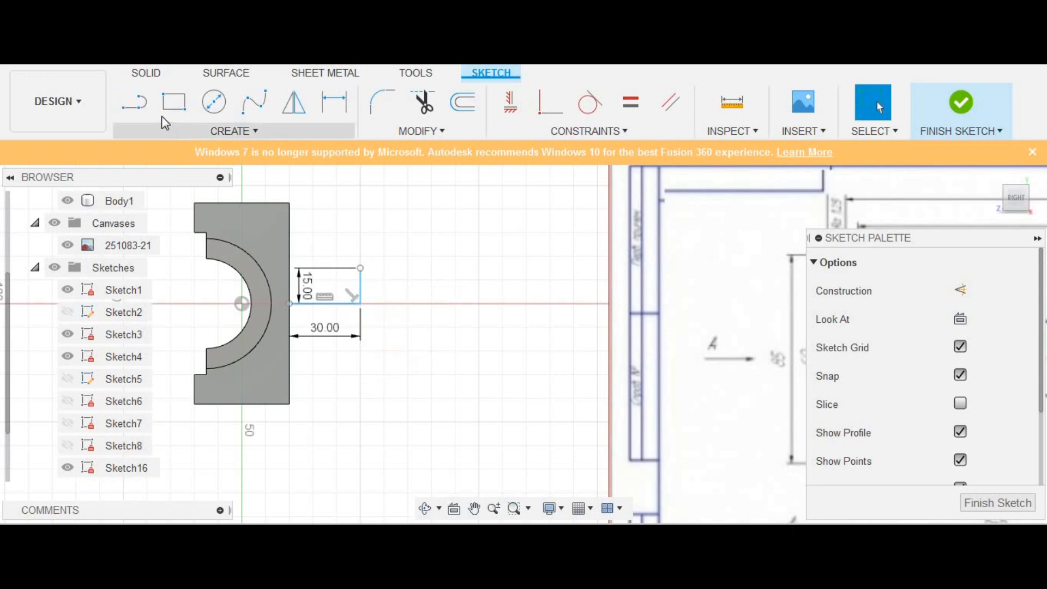
left_click(149, 113)
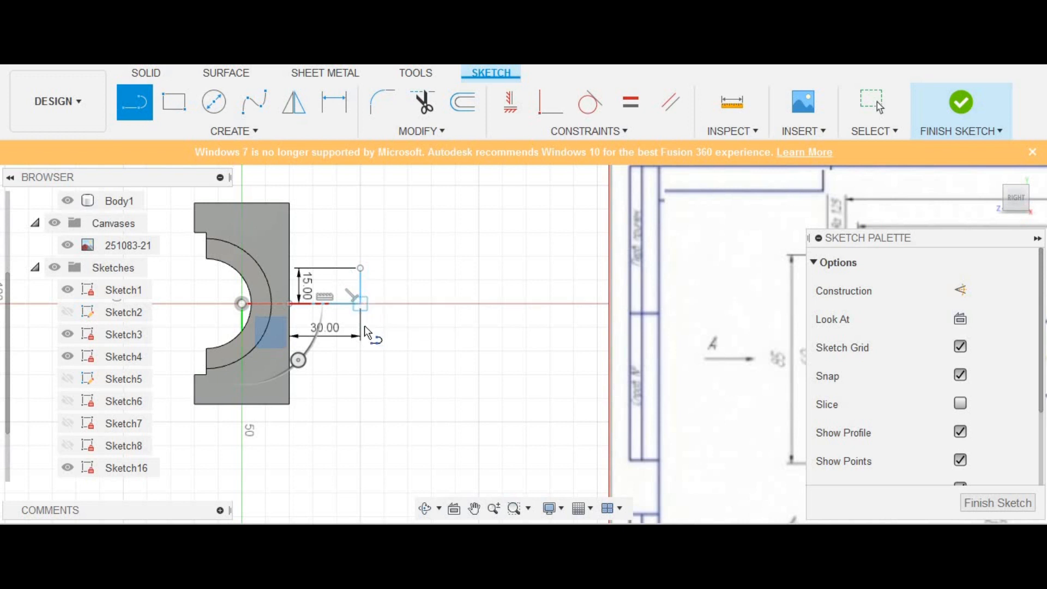
left_click(360, 303)
type("15")
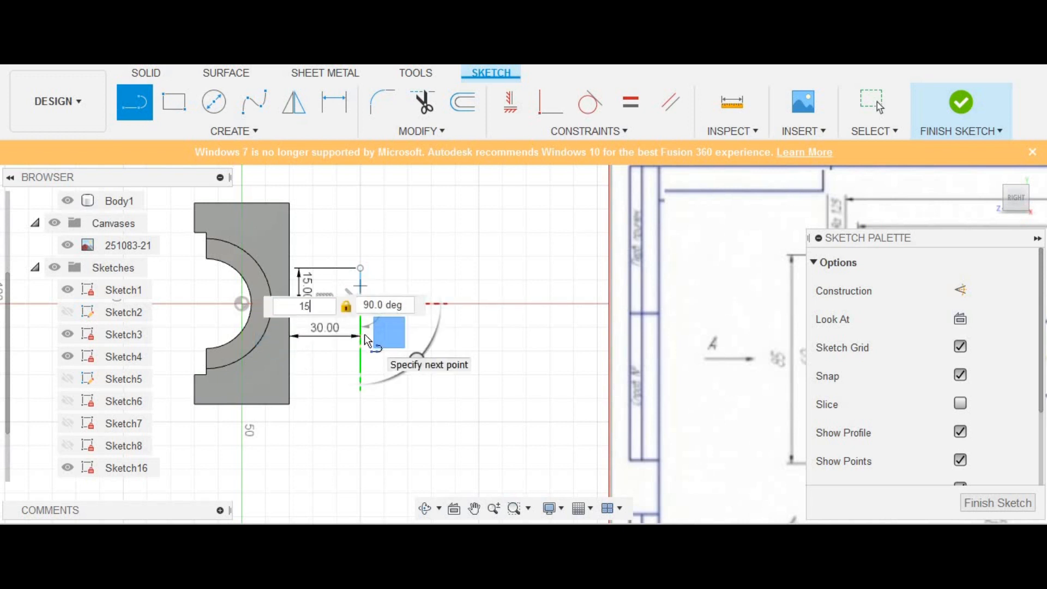
key("Tab")
key("Return")
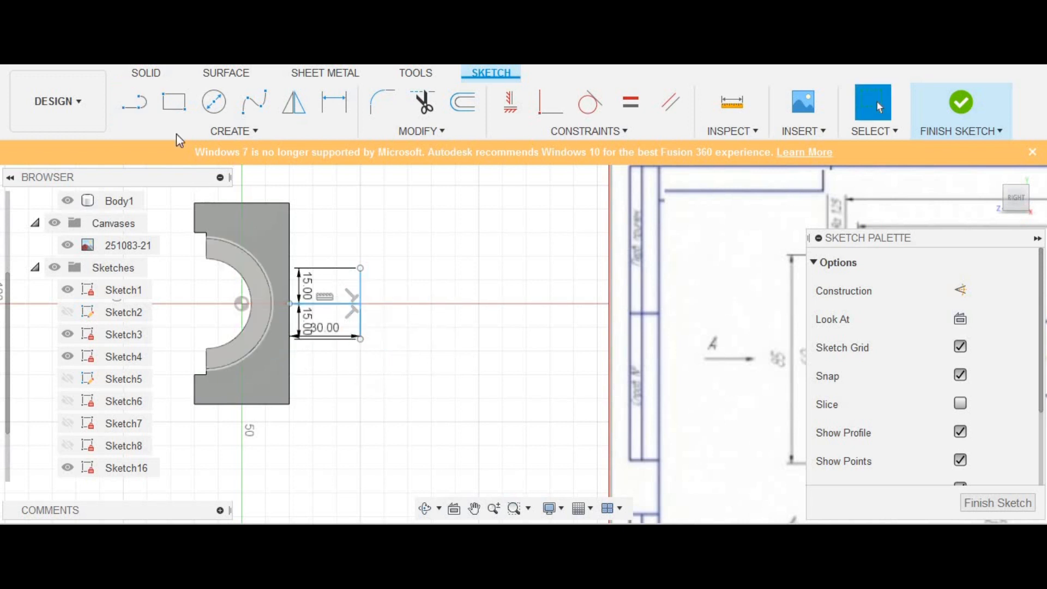
Draw two 19 mm vertical lines, one up and one down, along the block's back edge from the start of the 30 mm line
left_click(135, 104)
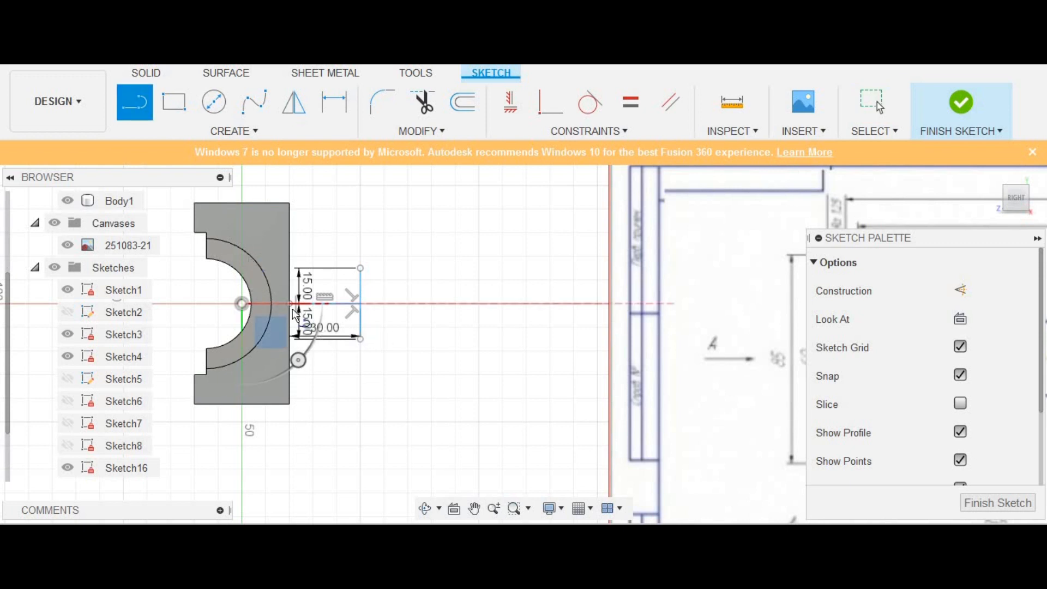
left_click(289, 304)
type("19")
key("Return")
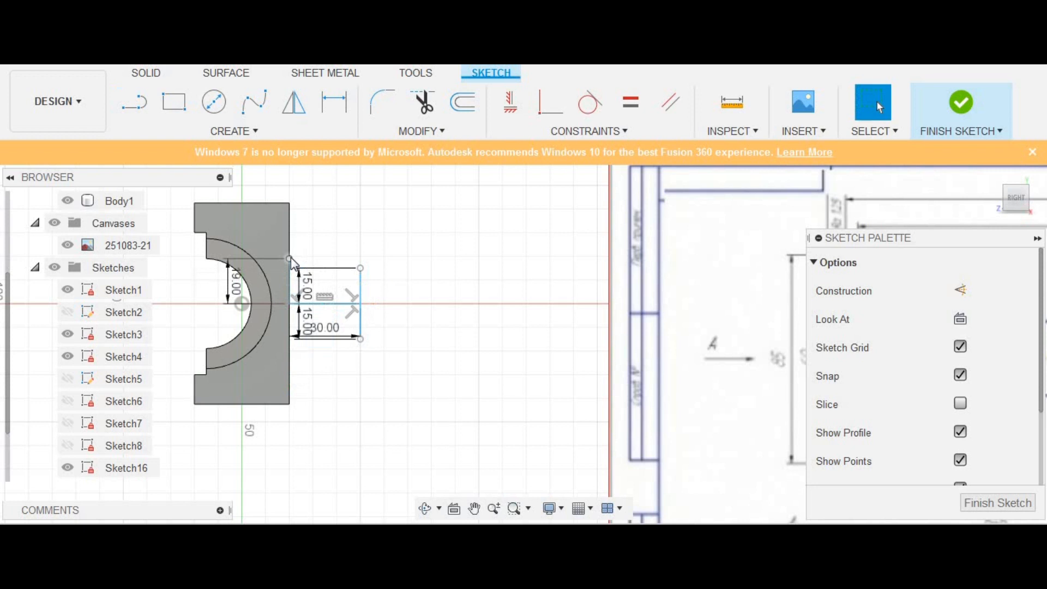
left_click(127, 98)
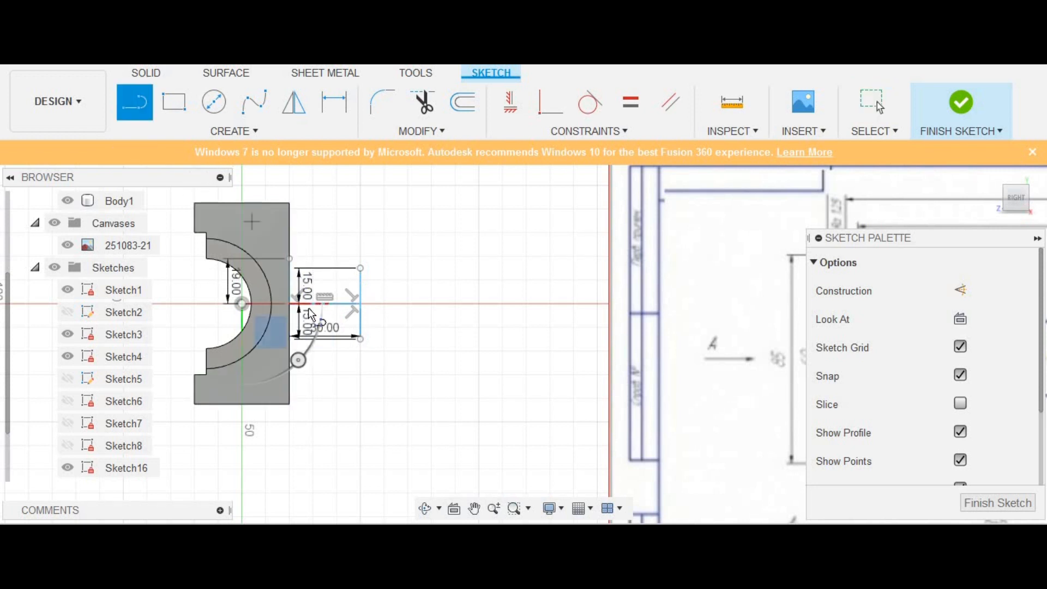
left_click(290, 303)
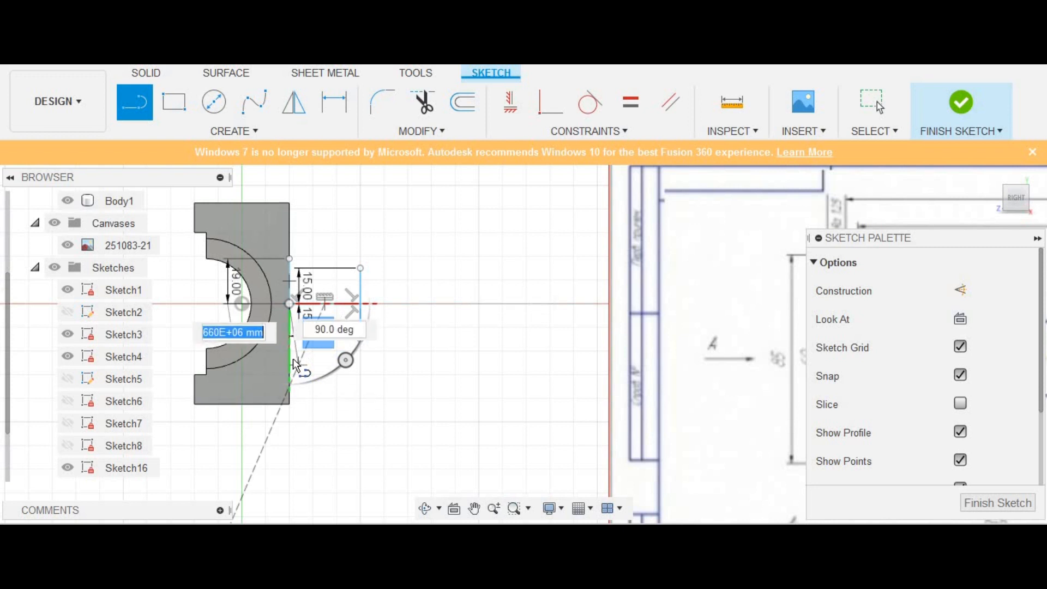
type("19")
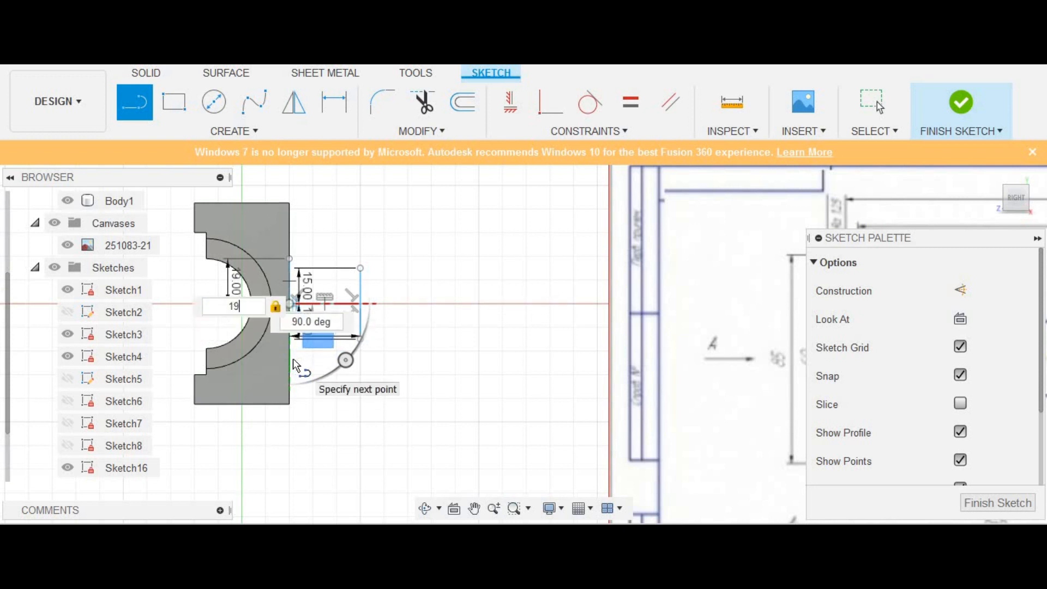
key("Return")
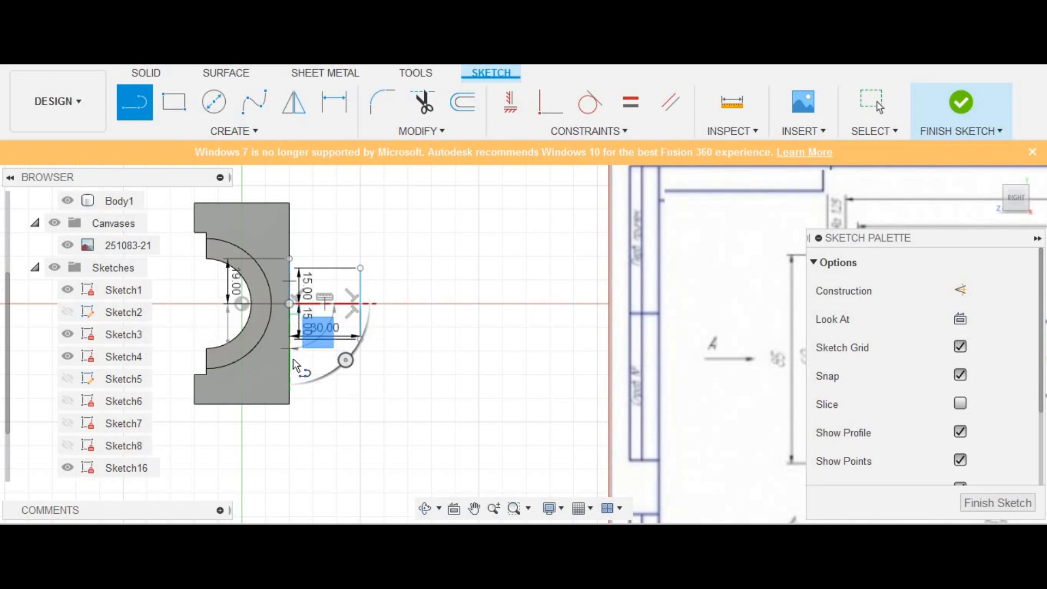
key("Return")
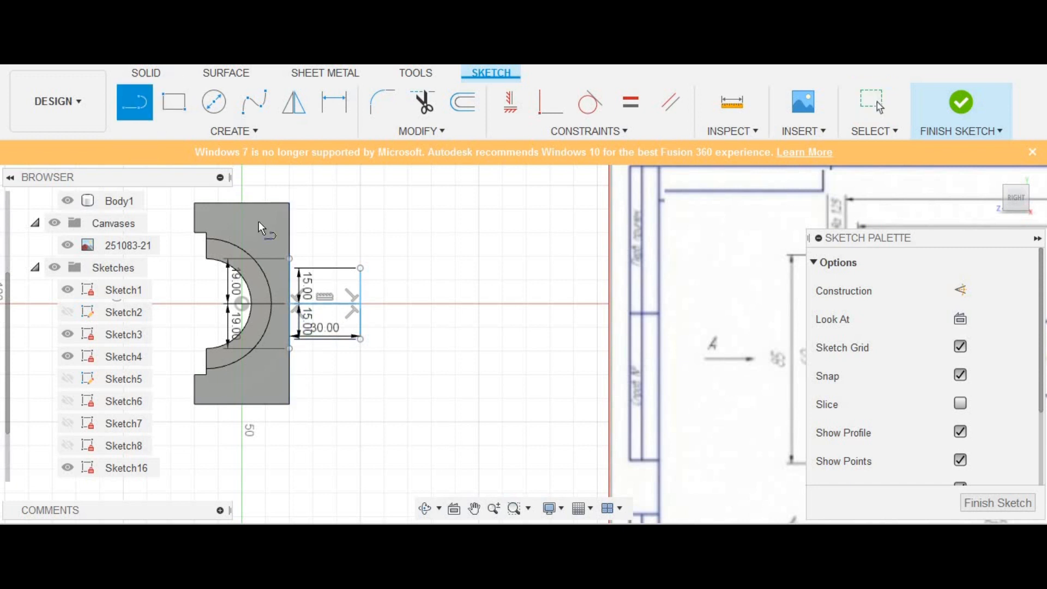
Connect the ends of the 19 mm and 15 mm lines with sloped lines to close the tapered neck profile
left_click(289, 258)
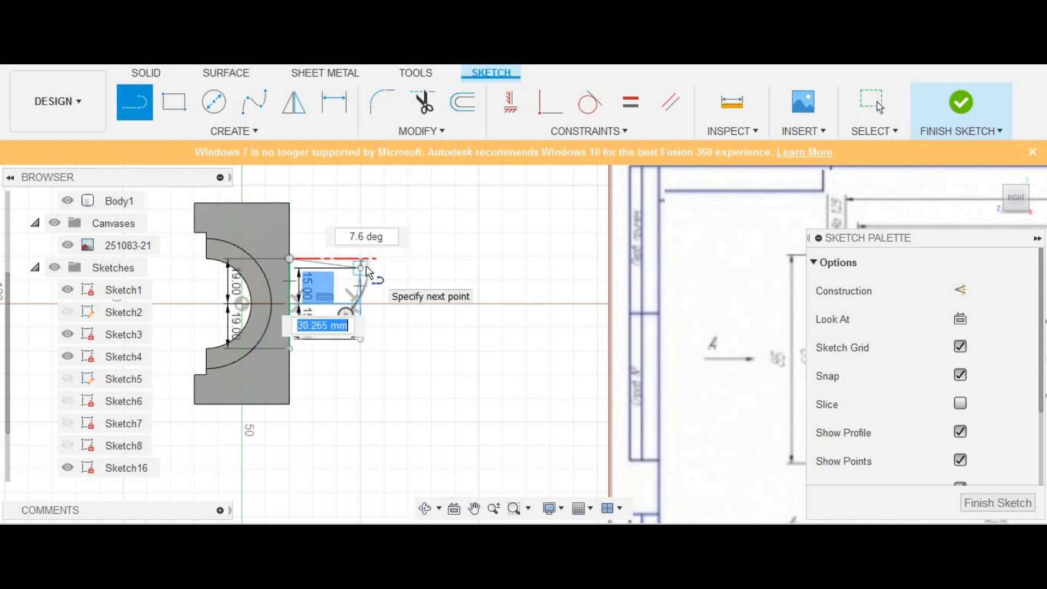
left_click(360, 268)
left_click(360, 339)
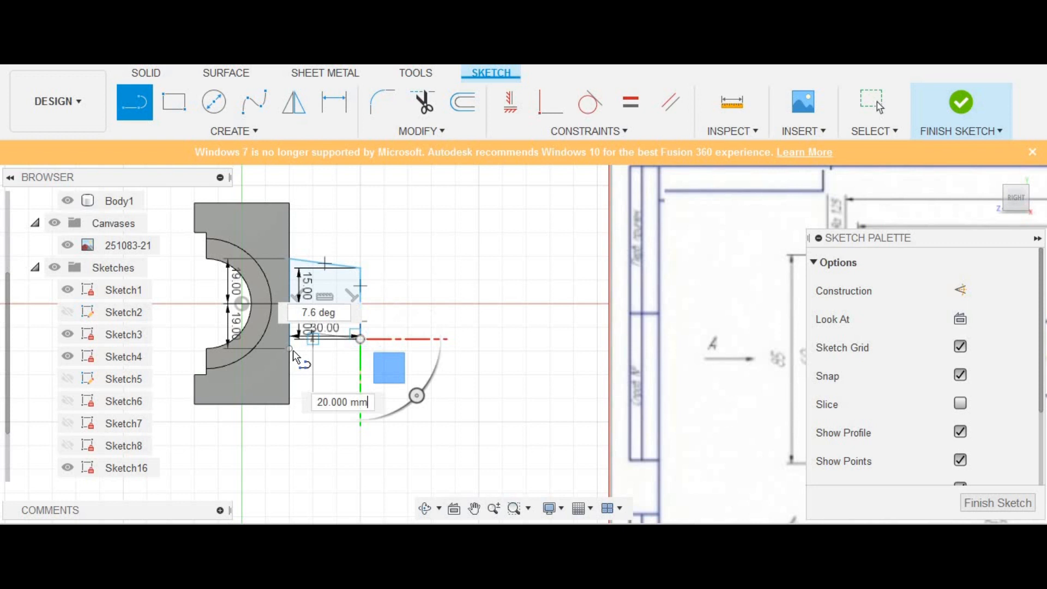
left_click(289, 348)
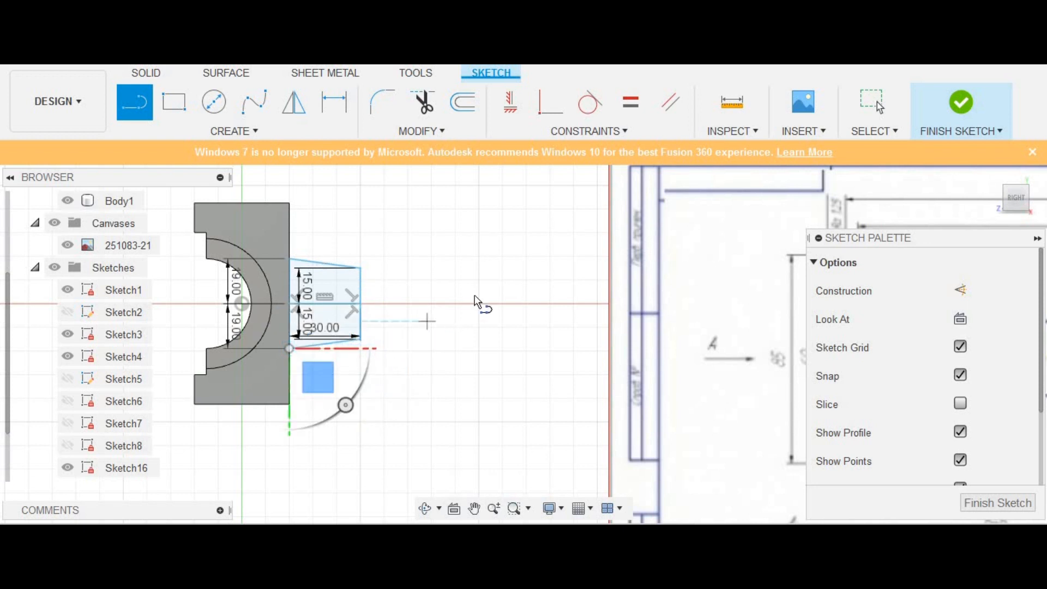
right_click(428, 277)
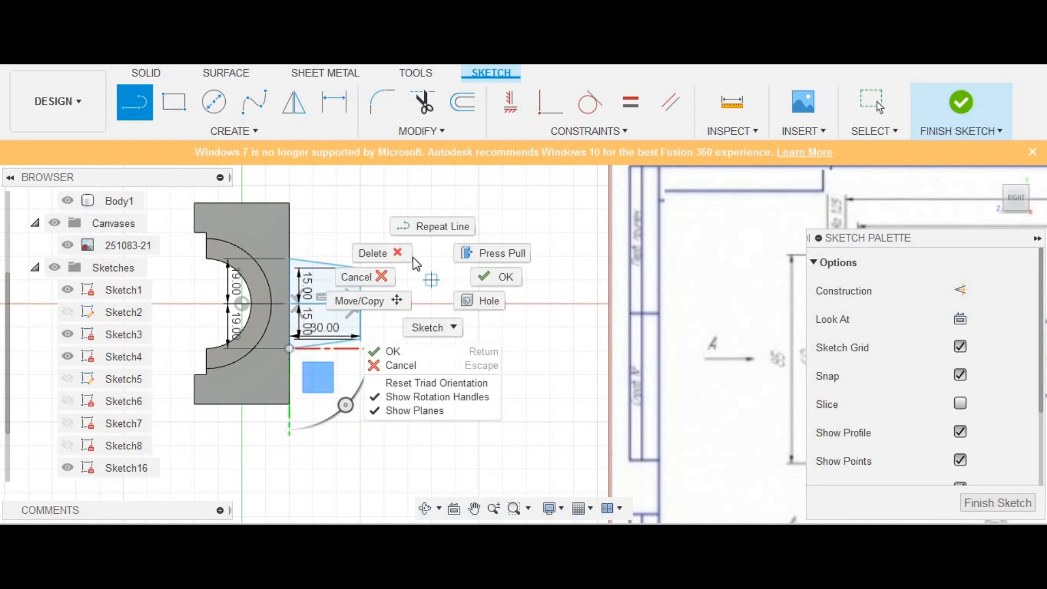
left_click(376, 249)
Examine the reference drawing's main view for the dimensions of the shank between the tapered neck and the small end
middle_click_drag(431, 286, 317, 255)
scroll(391, 287, "down", 3)
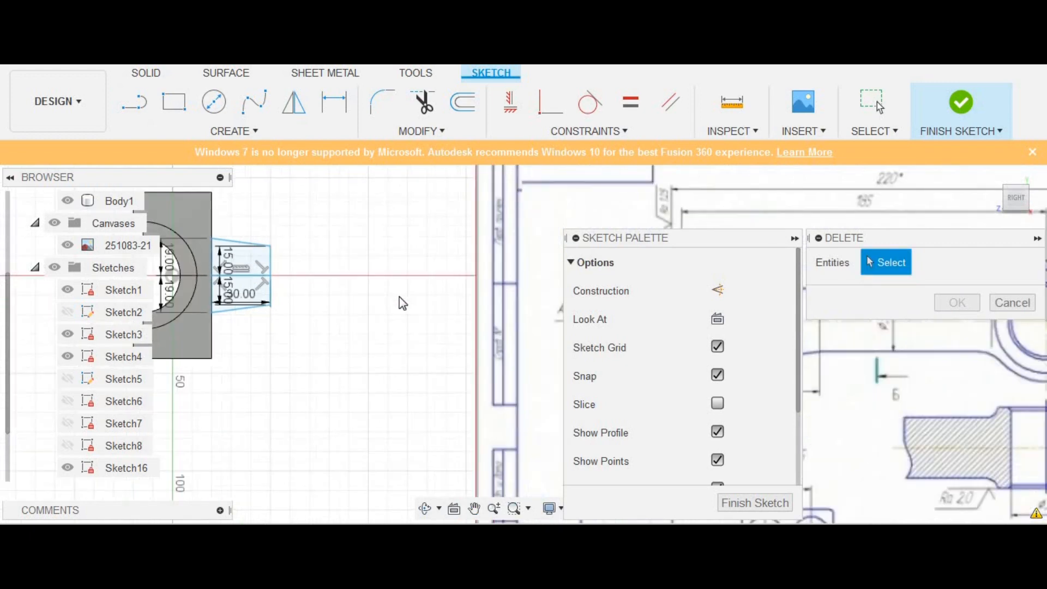
middle_click_drag(337, 320, 33, 266)
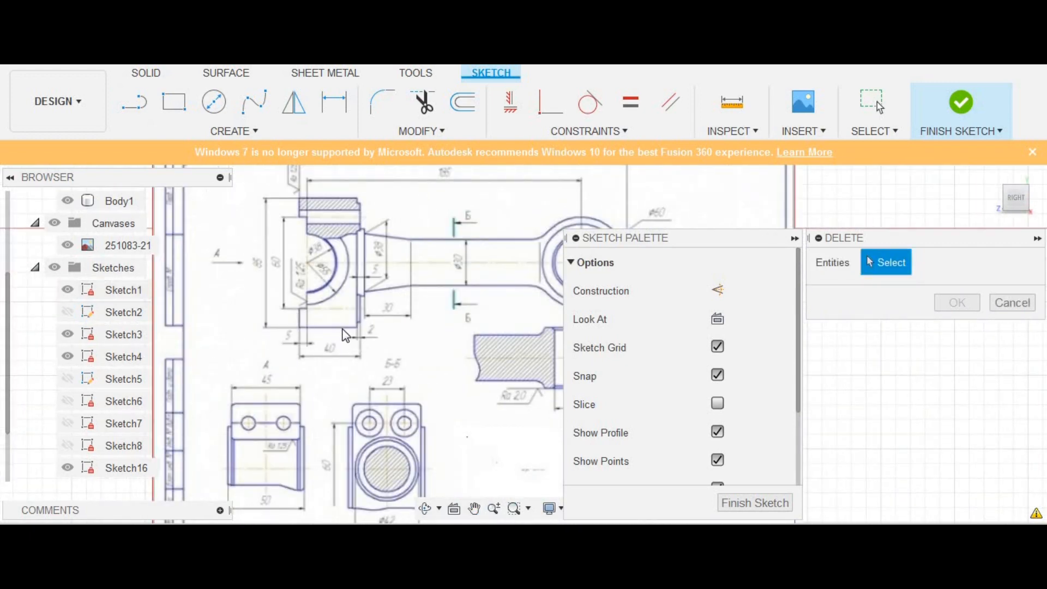
scroll(336, 327, "down", 1)
scroll(431, 395, "up", 1)
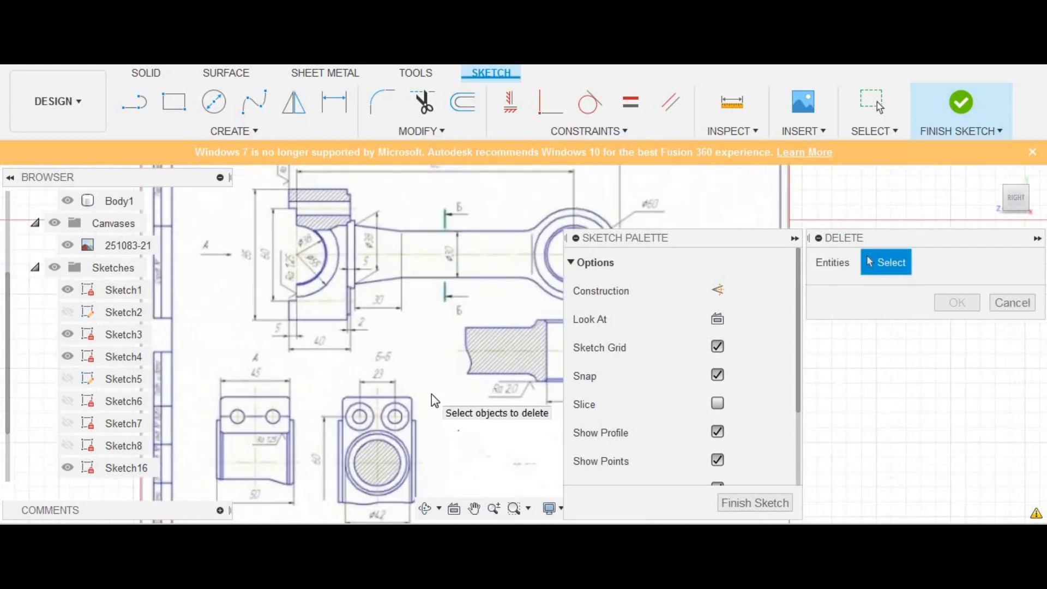
middle_click_drag(374, 295, 335, 314)
middle_click_drag(440, 290, 408, 314)
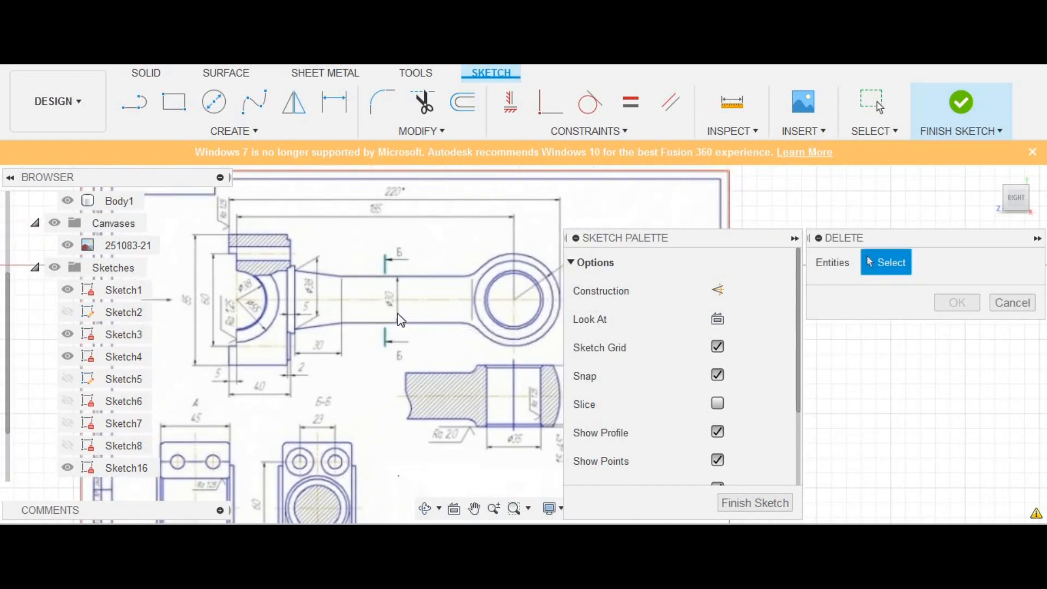
scroll(401, 322, "up", 1)
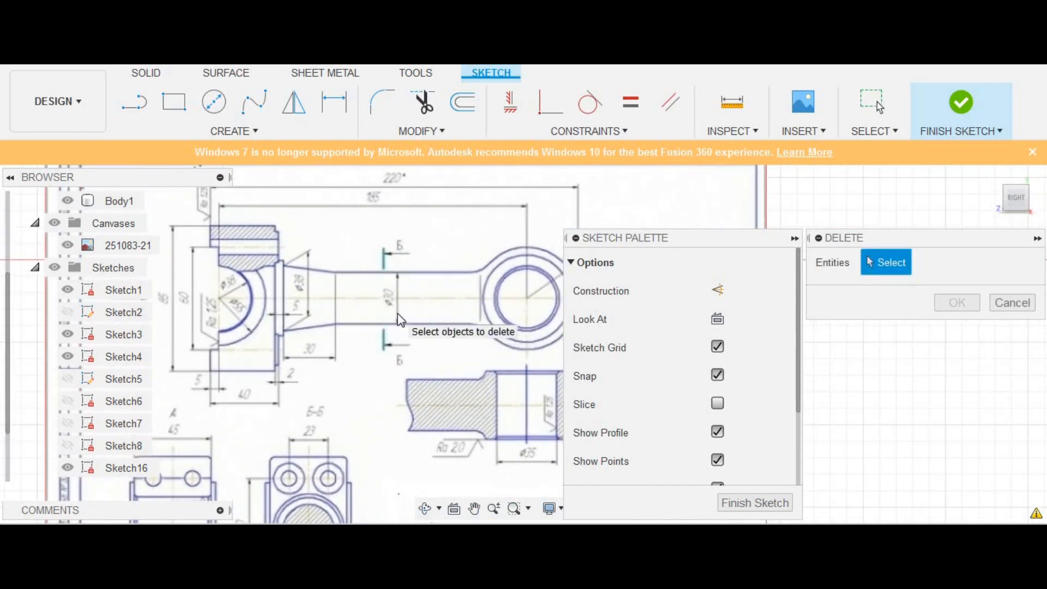
scroll(401, 322, "down", 1)
scroll(309, 276, "up", 1)
Draw a line over the reference drawing from the start of the shank to the centre of the small end's circles
left_click(134, 102)
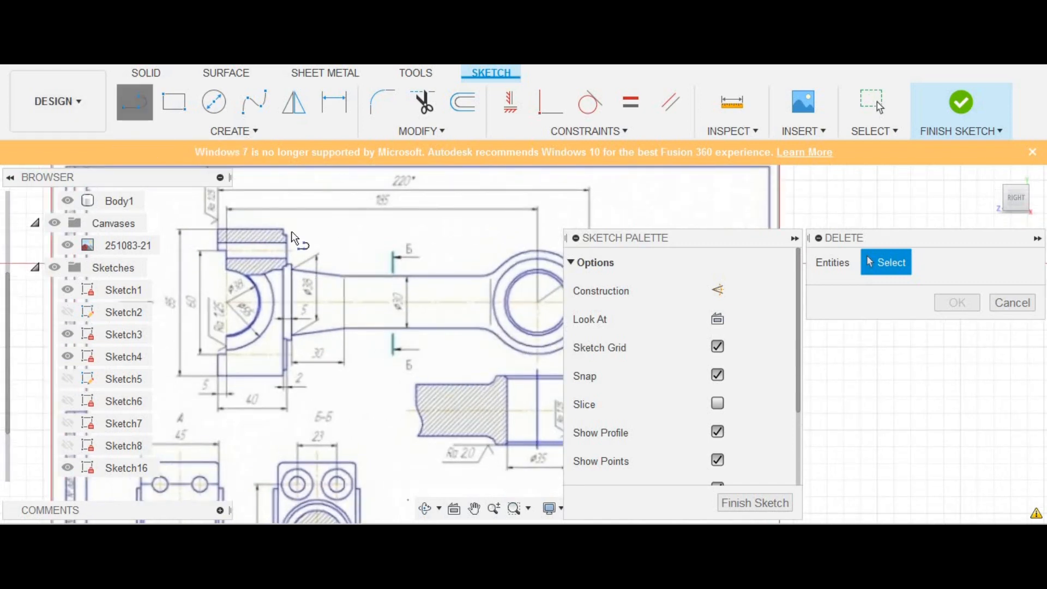
scroll(345, 306, "up", 4)
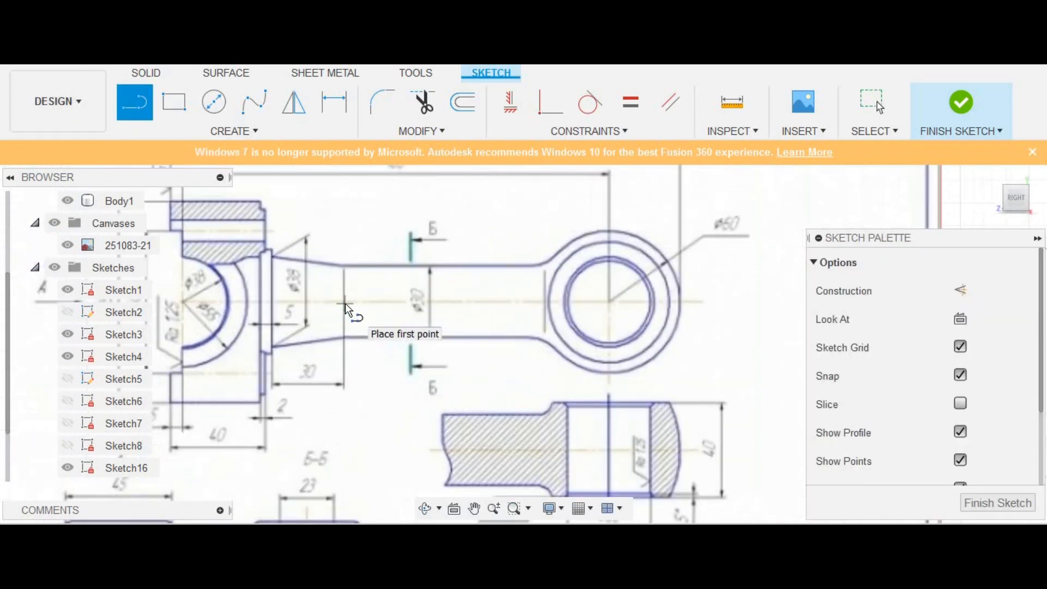
scroll(345, 306, "up", 2)
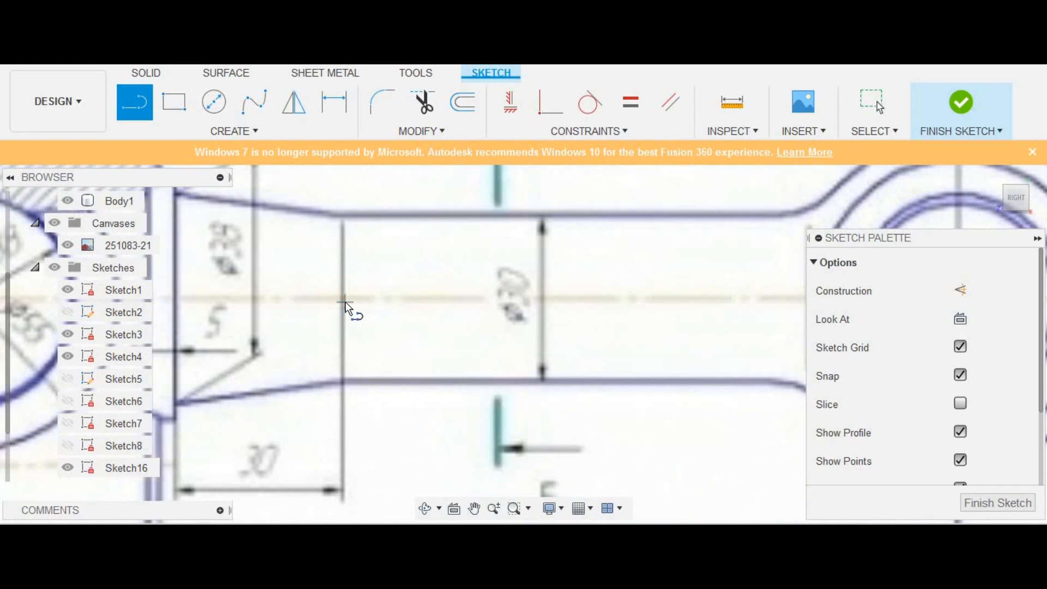
scroll(345, 305, "up", 1)
left_click(342, 300)
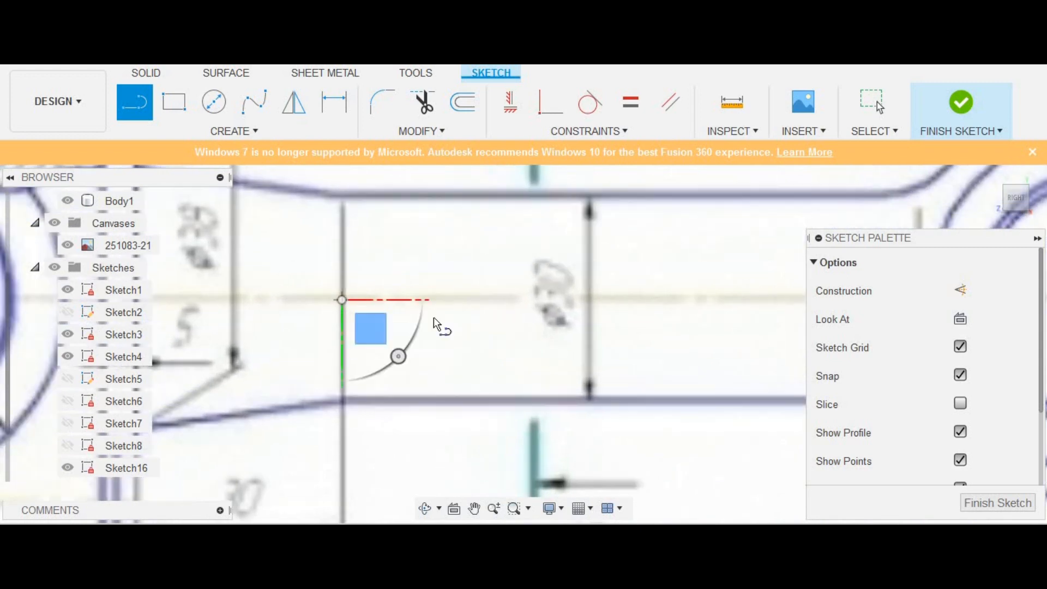
scroll(570, 321, "down", 2)
scroll(473, 307, "down", 3)
scroll(507, 322, "up", 4)
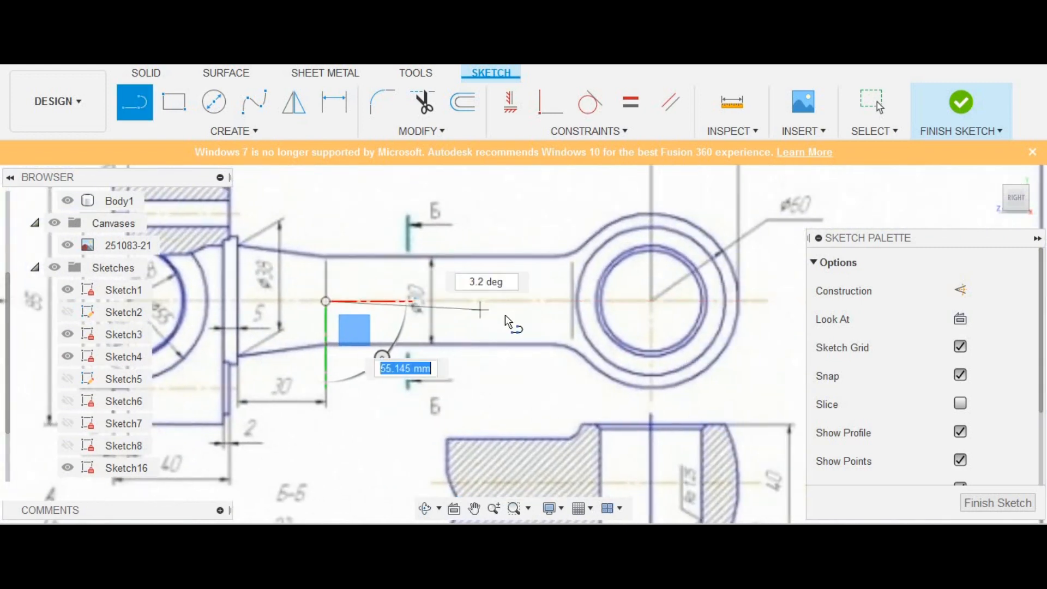
scroll(657, 308, "up", 2)
scroll(678, 304, "up", 4)
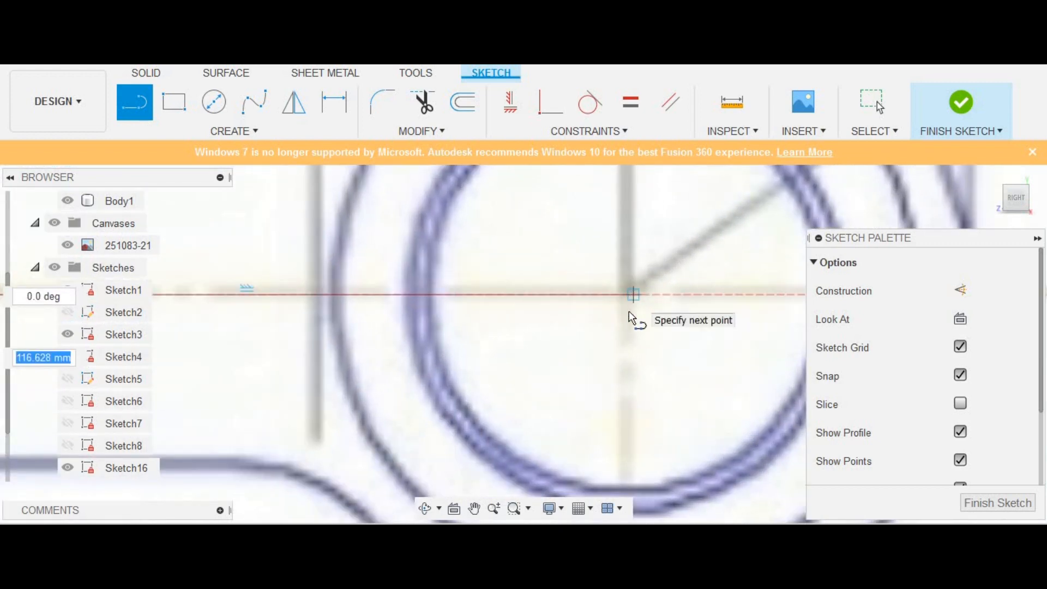
scroll(628, 293, "up", 2)
scroll(585, 351, "down", 2)
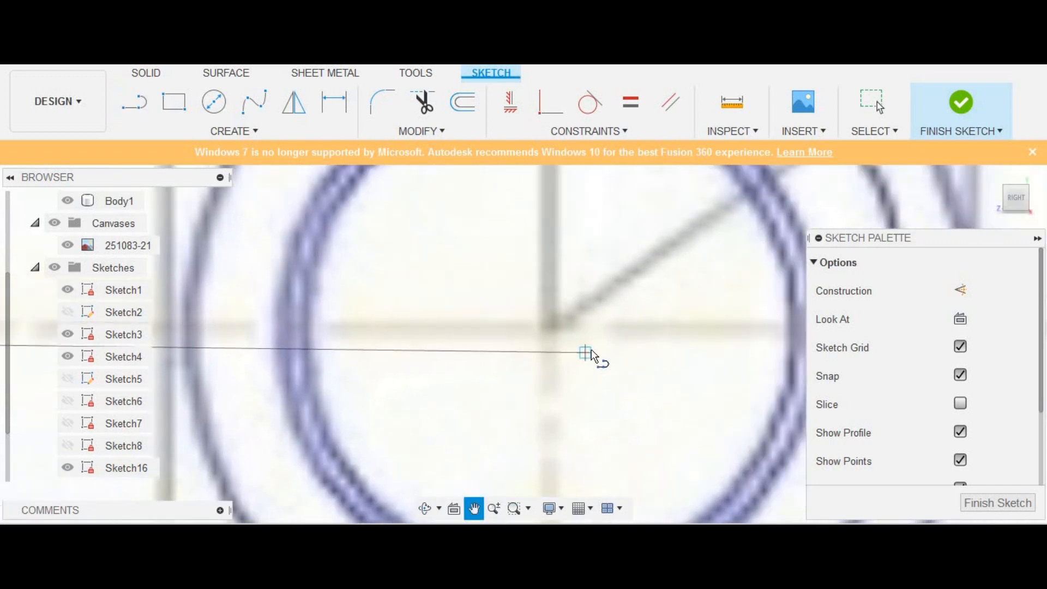
scroll(549, 344, "up", 4)
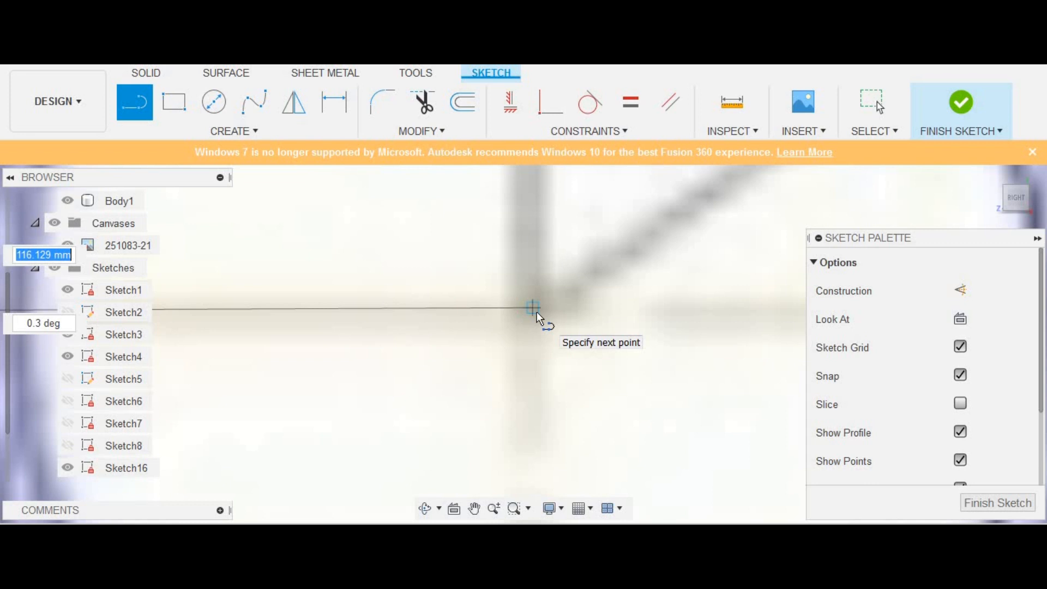
left_click(537, 311)
scroll(564, 366, "down", 1)
right_click(564, 366)
left_click(512, 342)
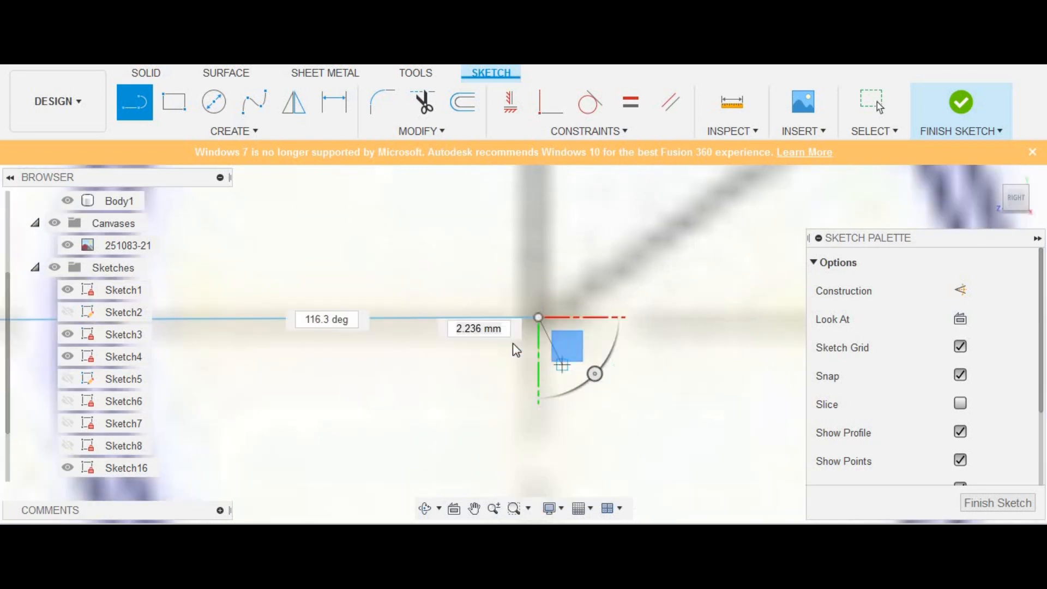
Draw a 116.129 mm horizontal line outward from the outer end of the tapered neck's centreline
scroll(521, 350, "down", 5)
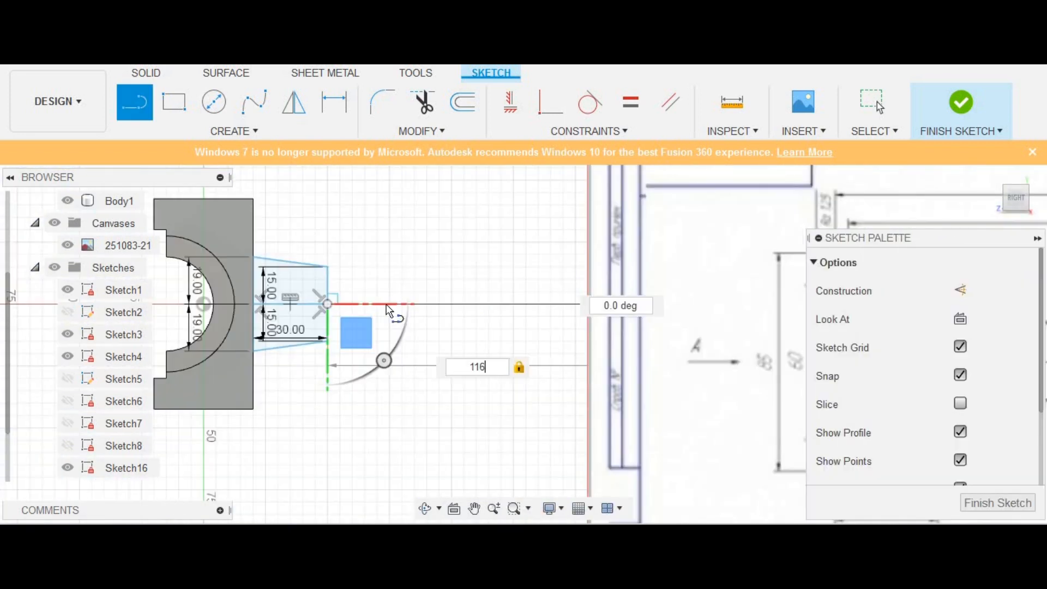
type("6,129")
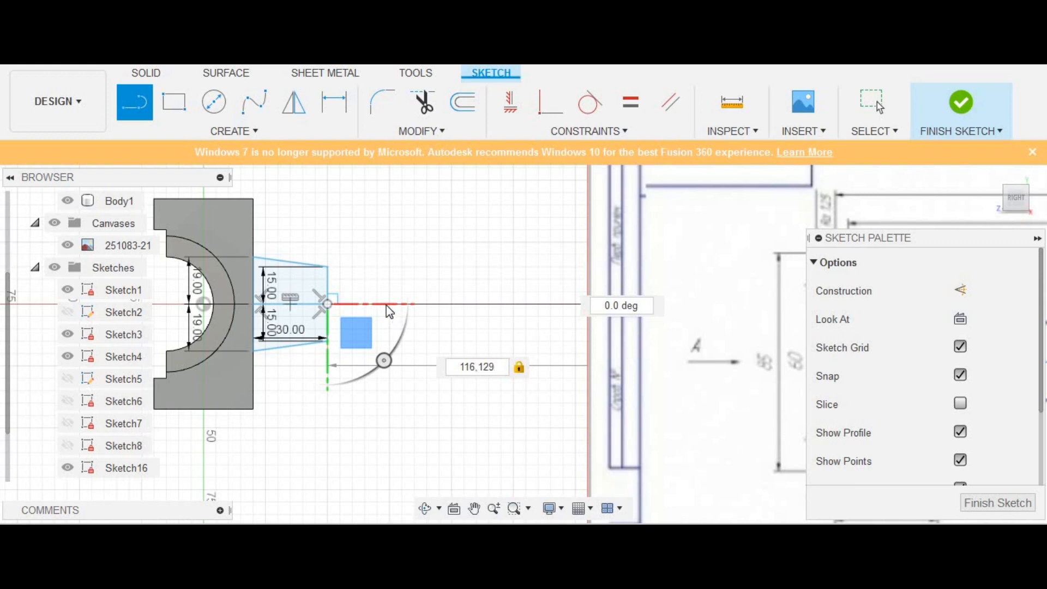
key("Return")
key("Escape")
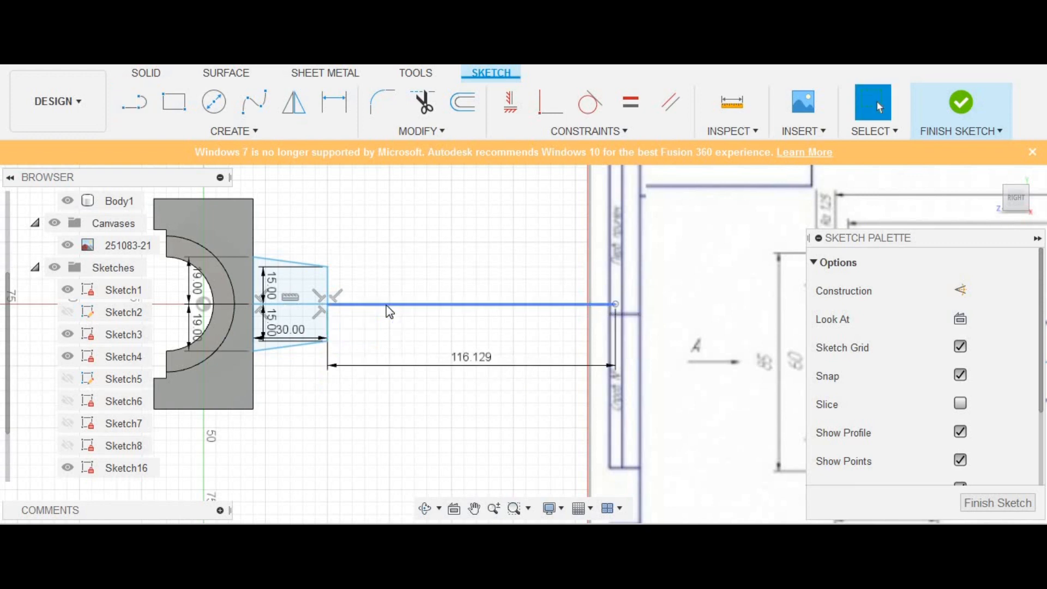
Draw a 60 mm diameter circle centred on the outer end of the 116.129 mm line
scroll(408, 291, "down", 4)
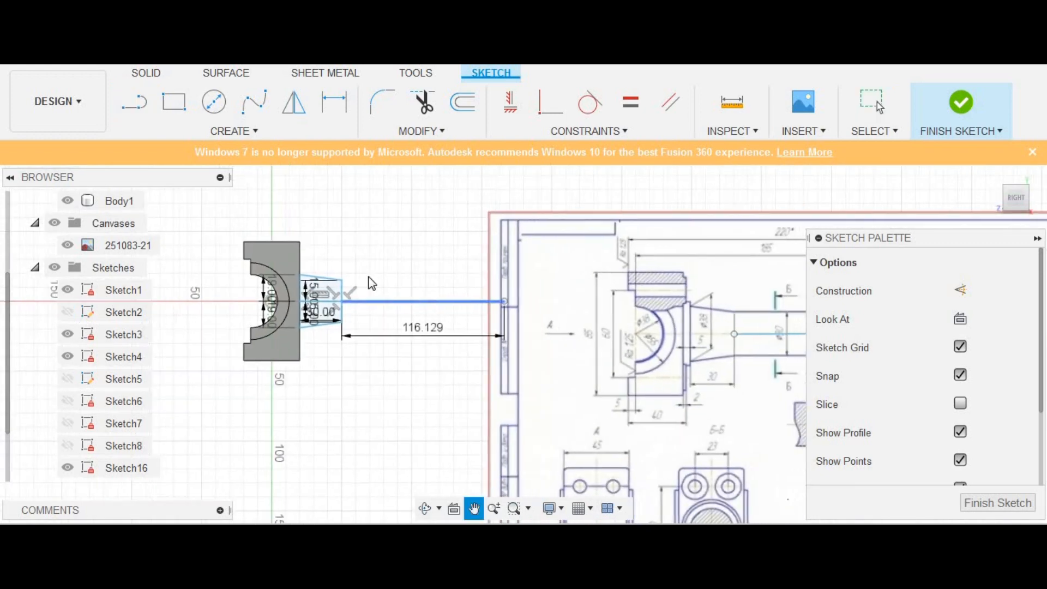
middle_click_drag(366, 287, 162, 271)
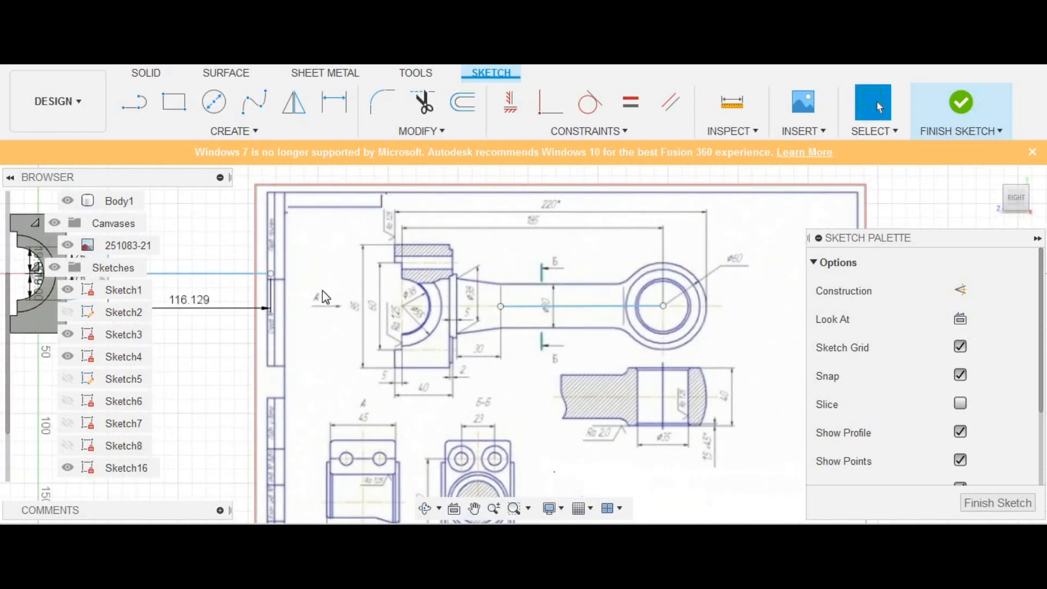
scroll(322, 291, "up", 1)
mouse_move(342, 297)
middle_mouse_down()
mouse_move(311, 296)
mouse_move(521, 343)
mouse_move(522, 332)
mouse_move(334, 297)
mouse_move(510, 301)
middle_mouse_up()
left_click(214, 102)
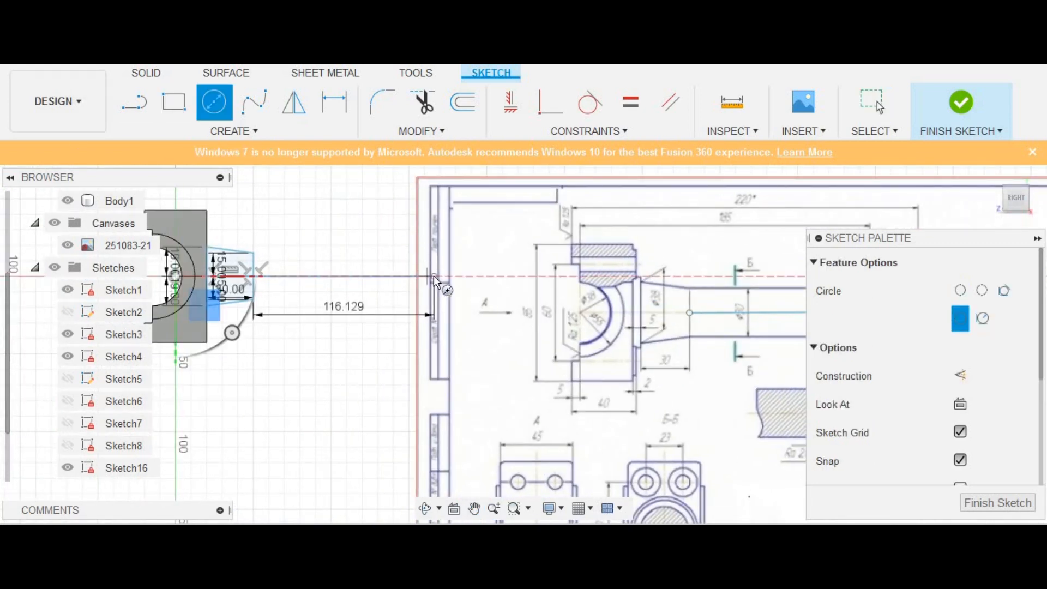
left_click(434, 276)
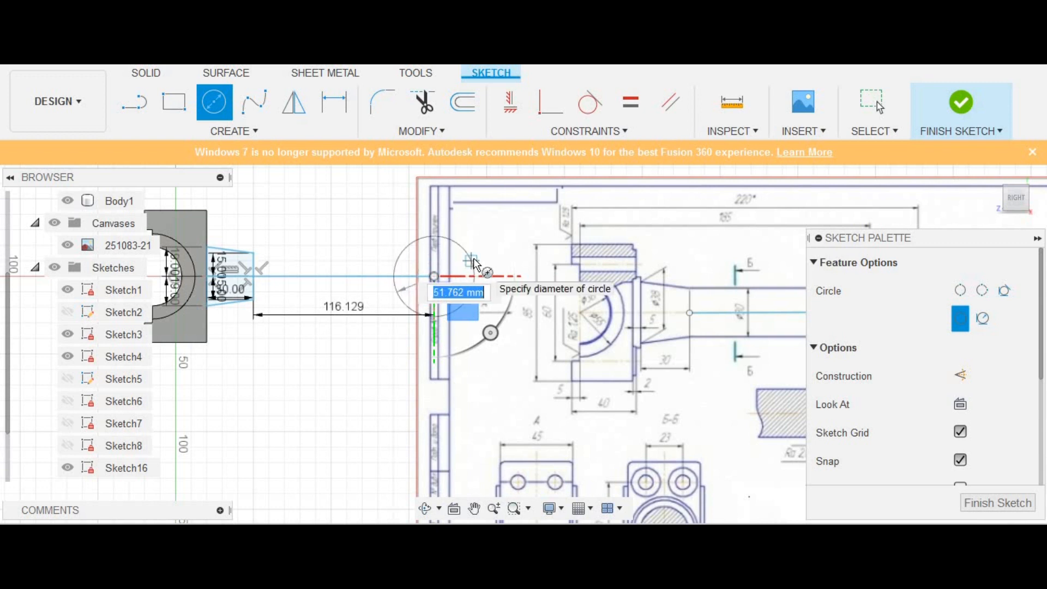
type("60")
key("Return")
key("Escape")
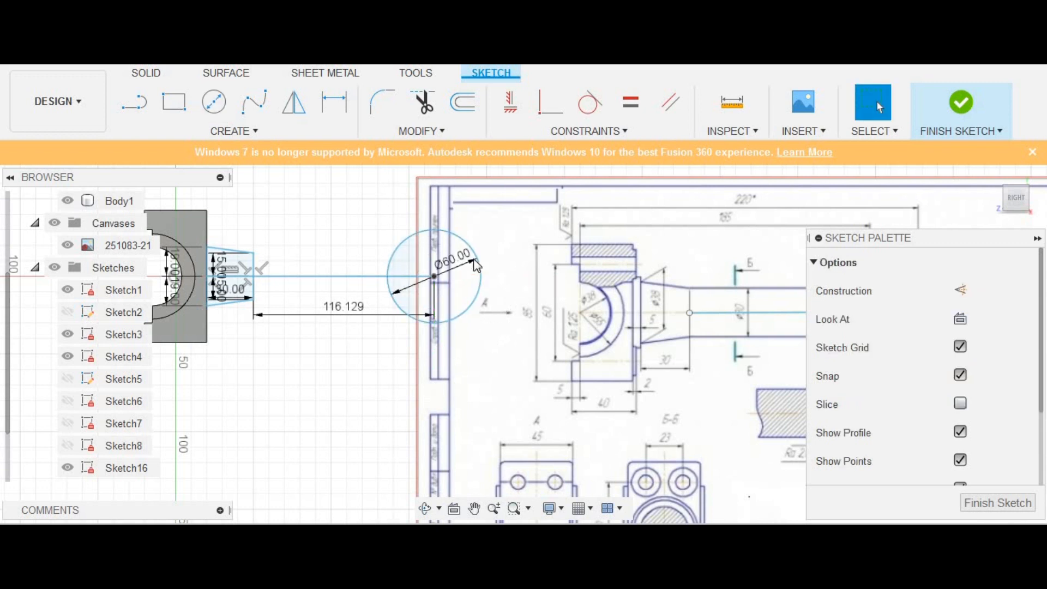
Draw a horizontal line from the tapered neck's upper outer corner to the 60 mm circle
left_click(133, 102)
left_click(254, 252)
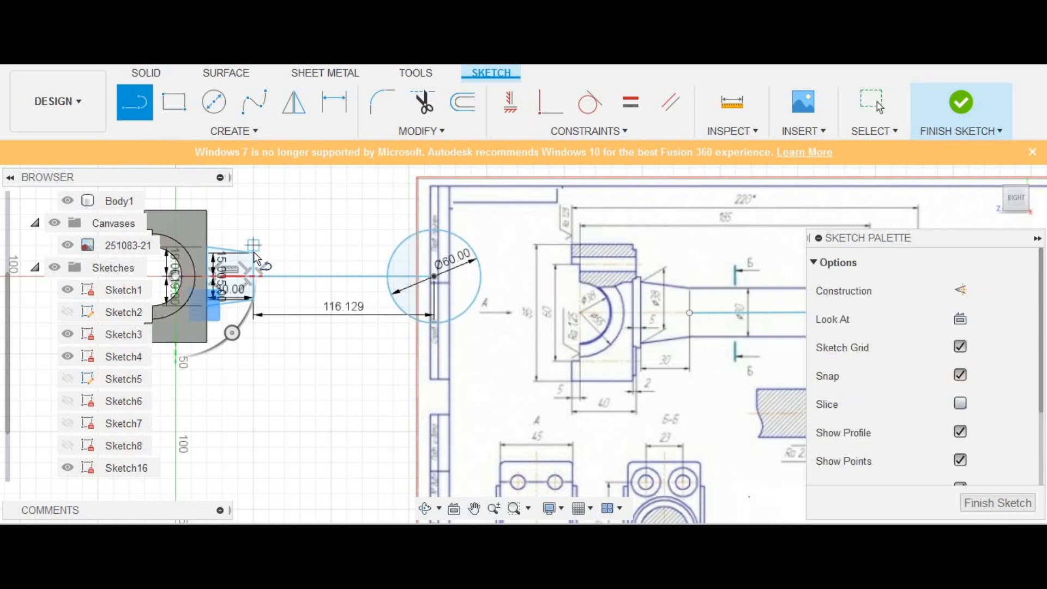
double_click(394, 253)
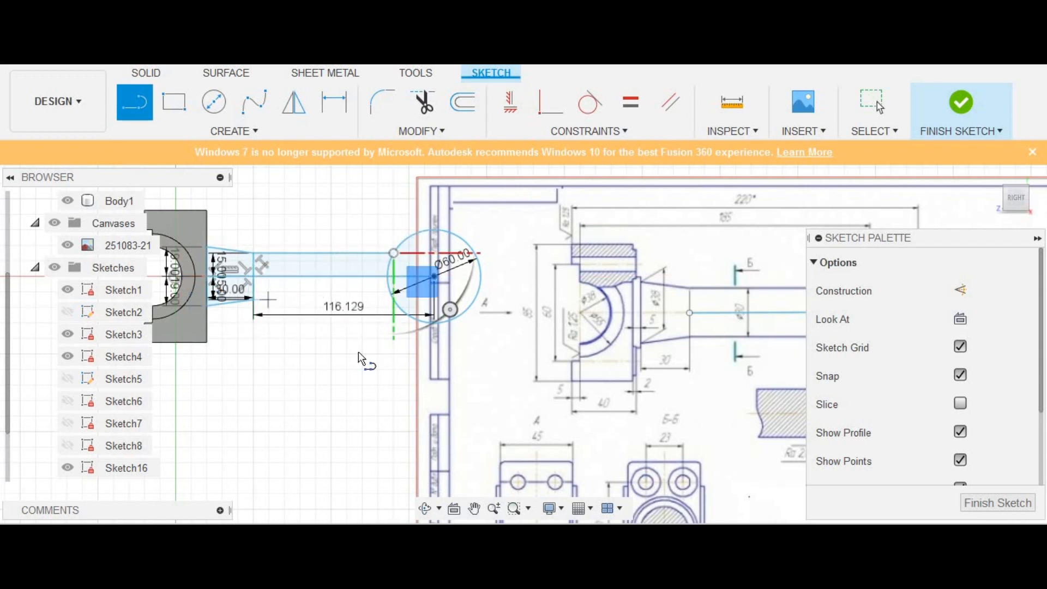
right_click(358, 353)
left_click(299, 329)
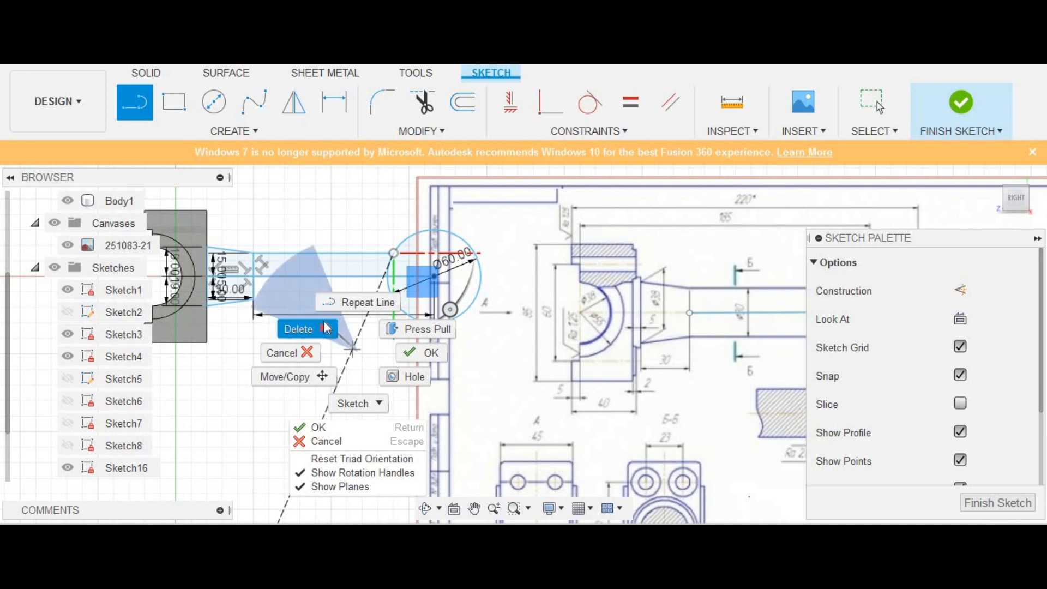
Draw a horizontal line from the tapered neck's lower outer corner to the 60 mm circle
left_click(133, 102)
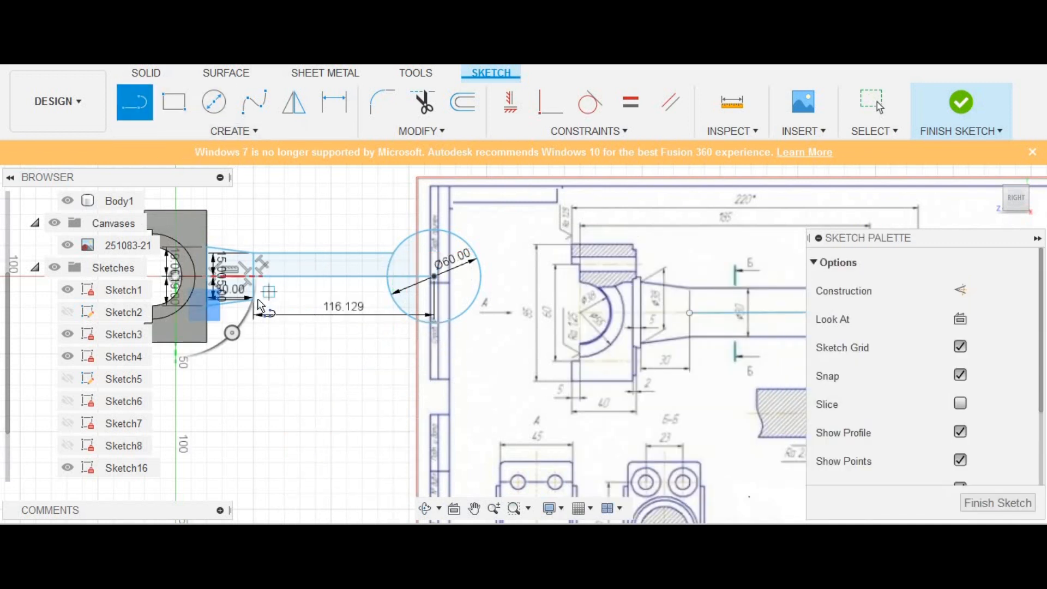
left_click(255, 300)
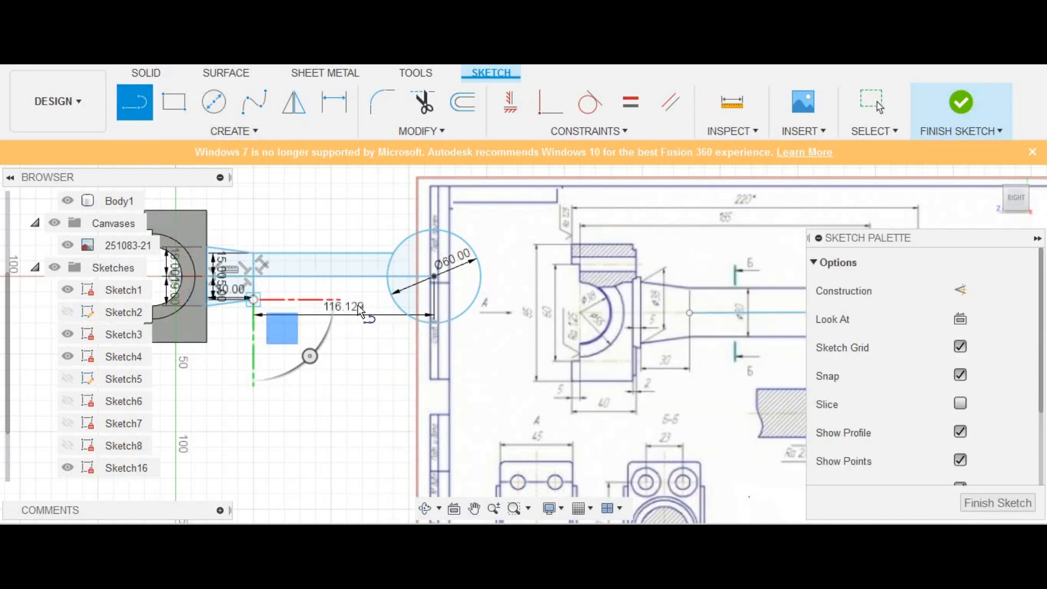
left_click(394, 300)
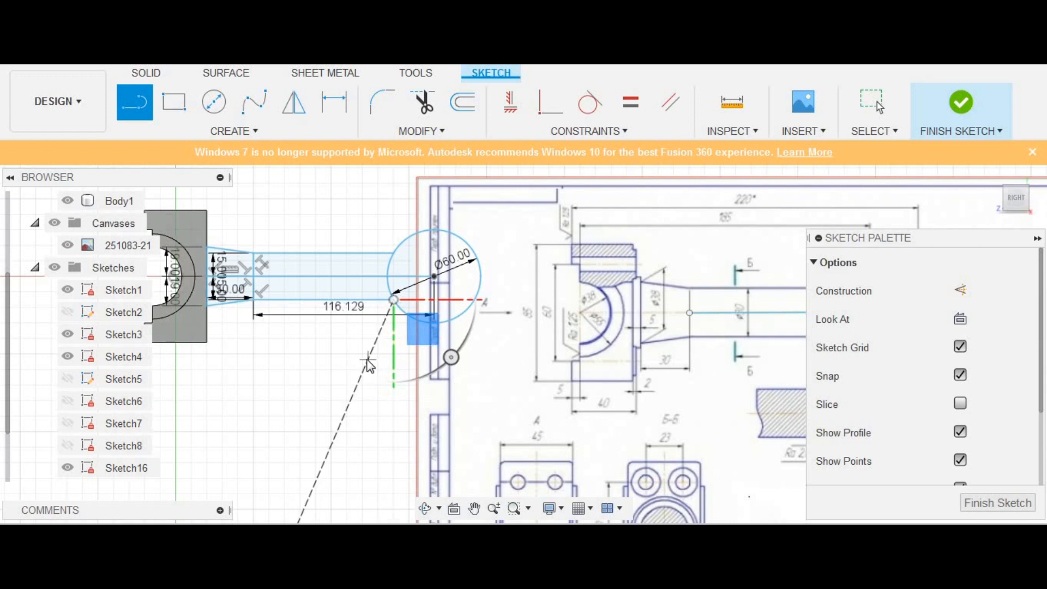
right_click(369, 365)
left_click(306, 334)
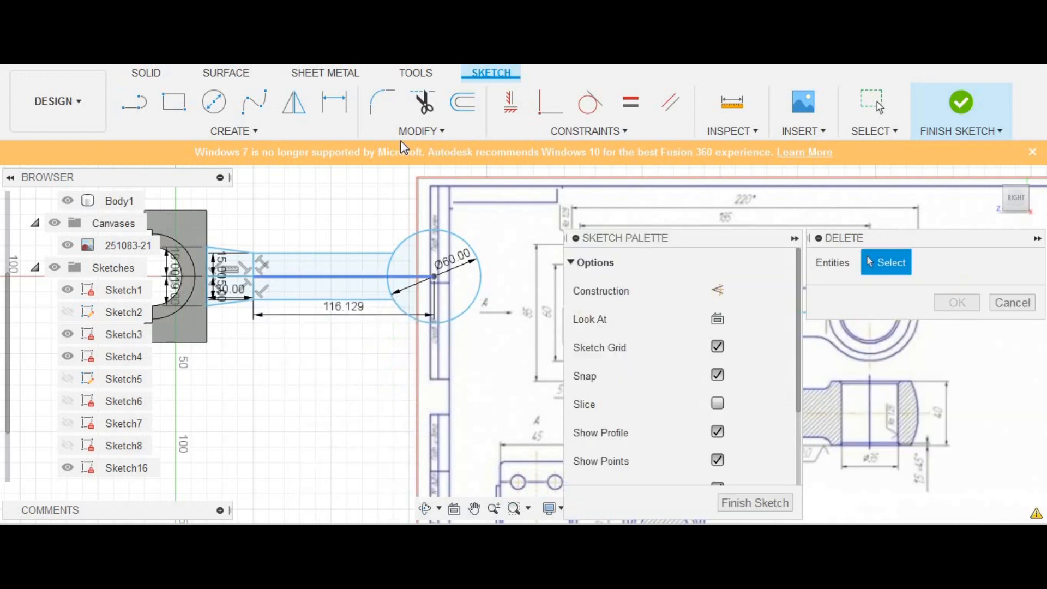
Trim away the circle's arc between the two shank lines and the 116.129 mm centreline
left_click(384, 106)
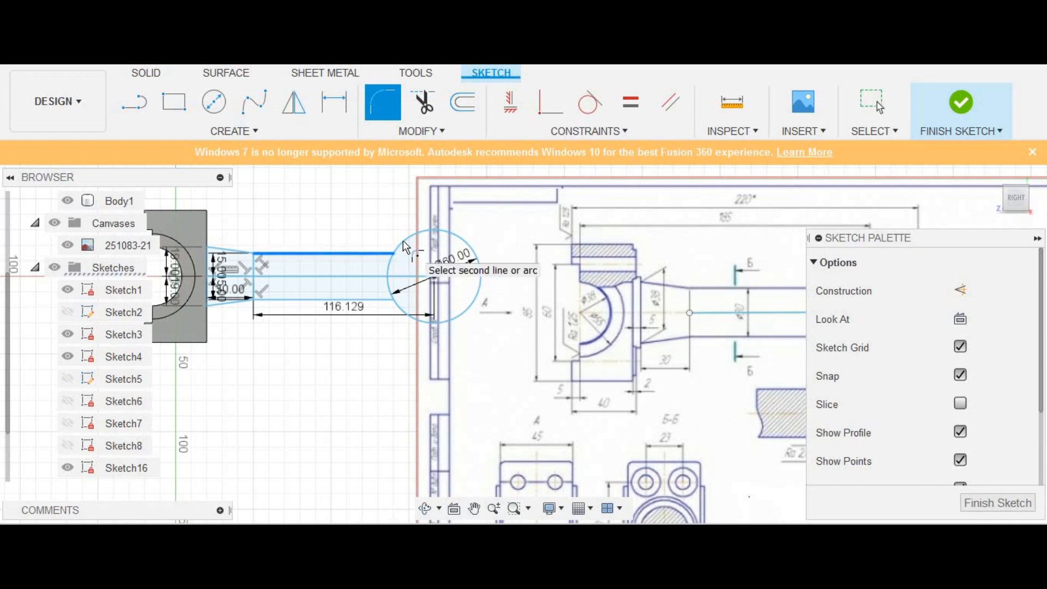
left_click(423, 101)
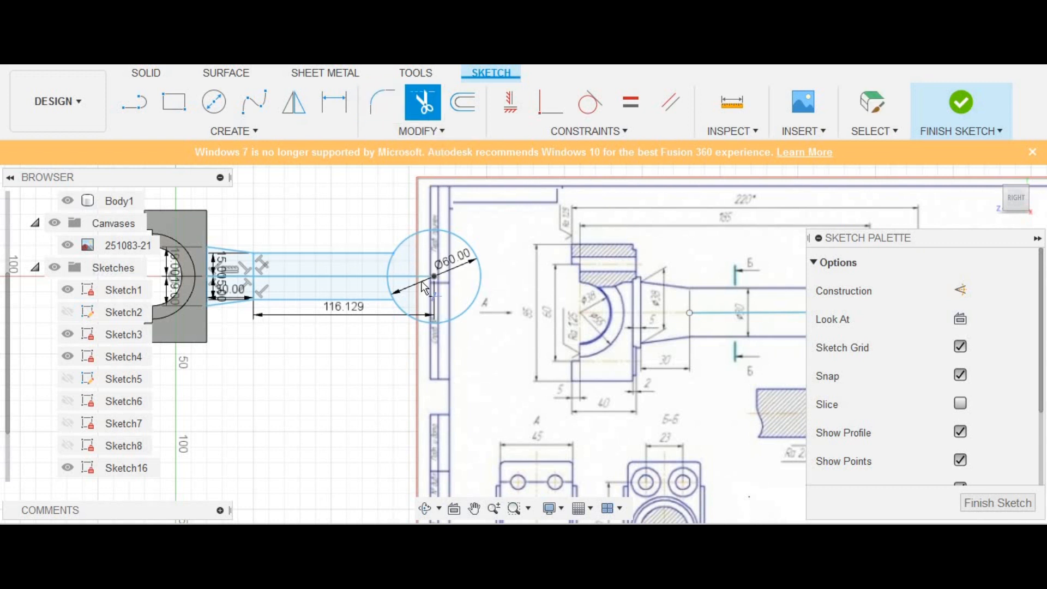
left_click(389, 272)
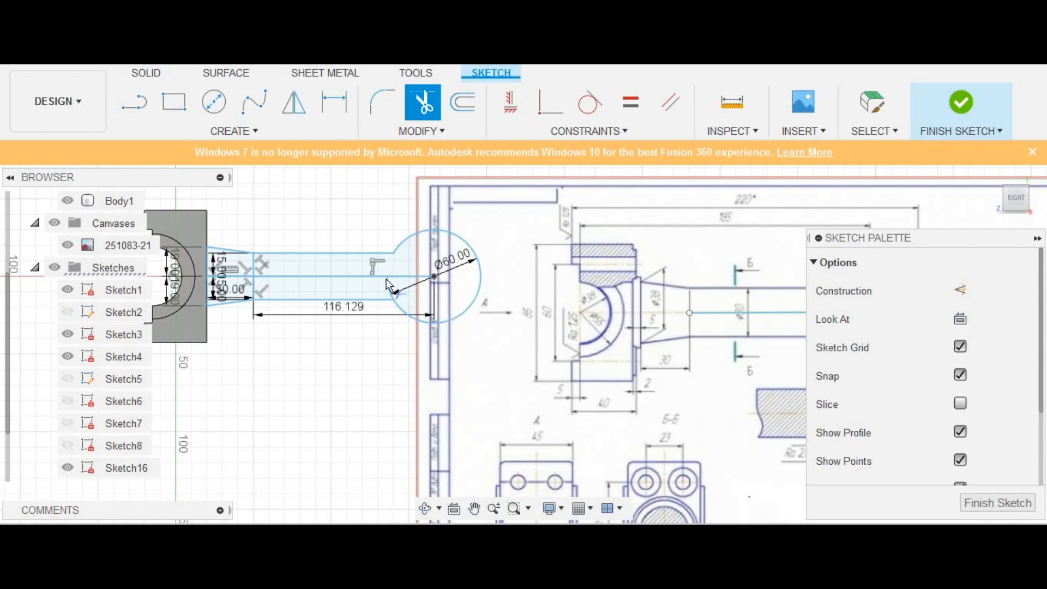
left_click(390, 283)
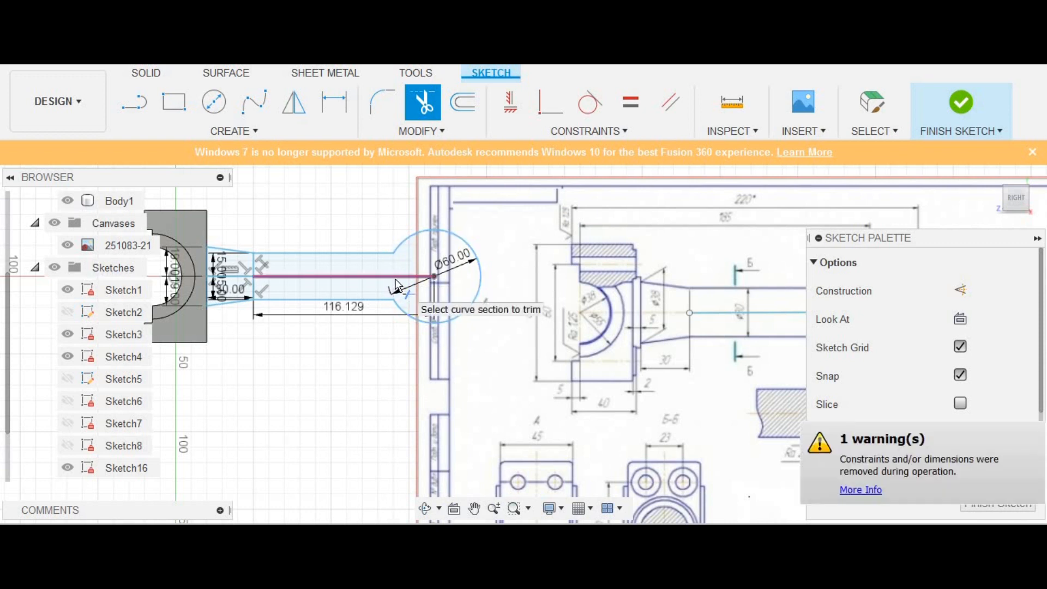
Try a 10 mm fillet at the upper corner between the shank line and the 60 mm circle
left_click(377, 103)
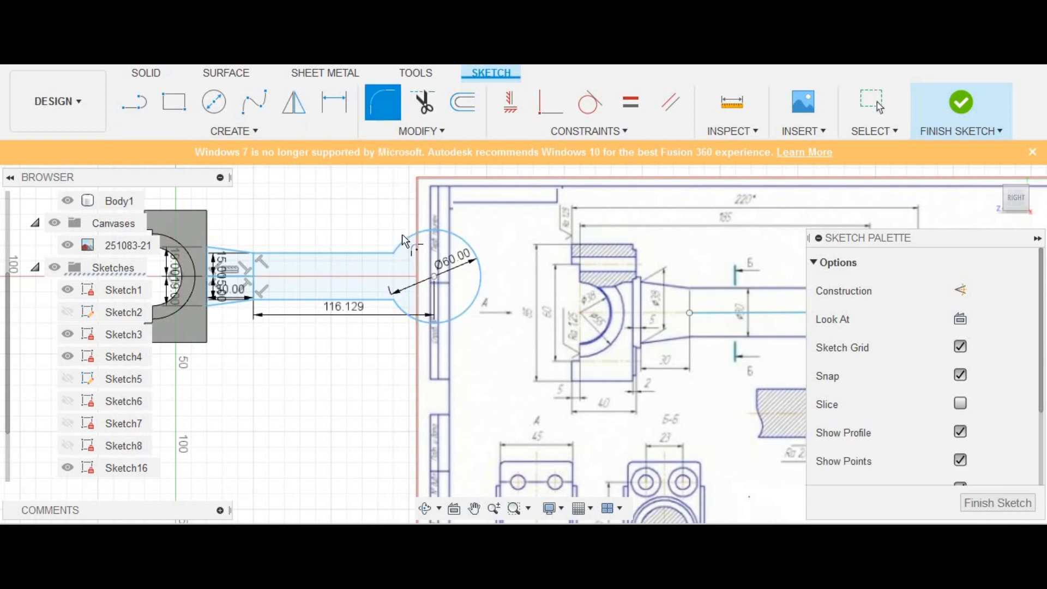
left_click(388, 254)
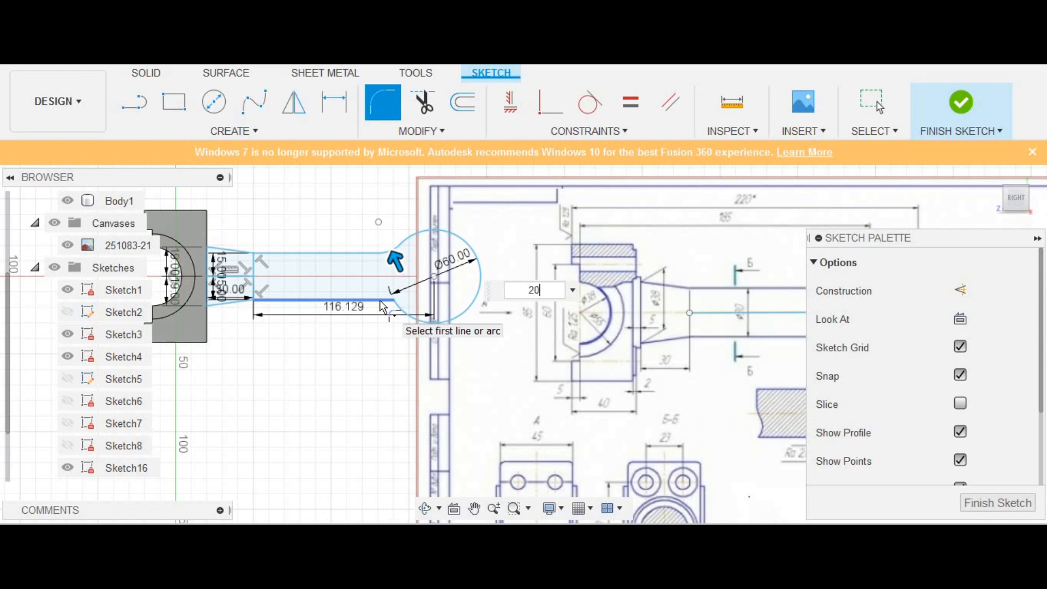
scroll(383, 307, "up", 2)
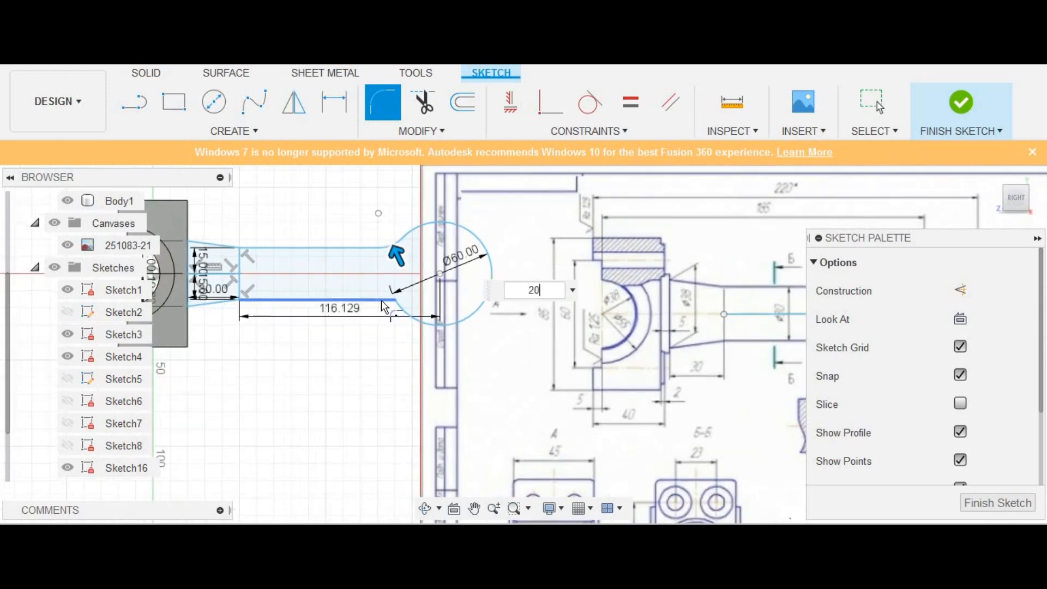
mouse_move(455, 341)
middle_mouse_down()
mouse_move(128, 300)
mouse_move(257, 175)
mouse_move(214, 201)
mouse_move(531, 372)
middle_mouse_up()
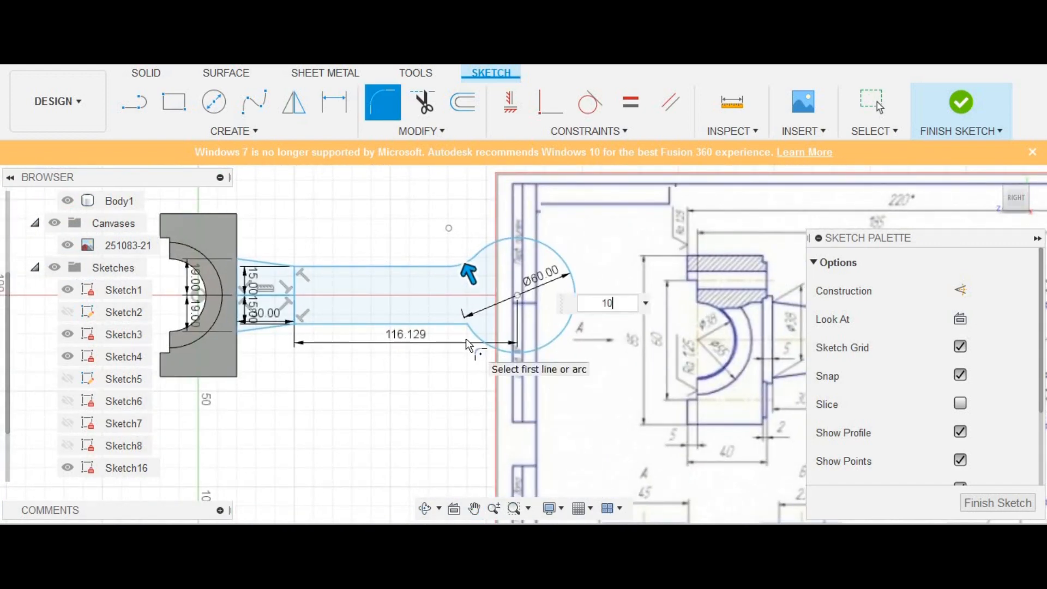
key("Return")
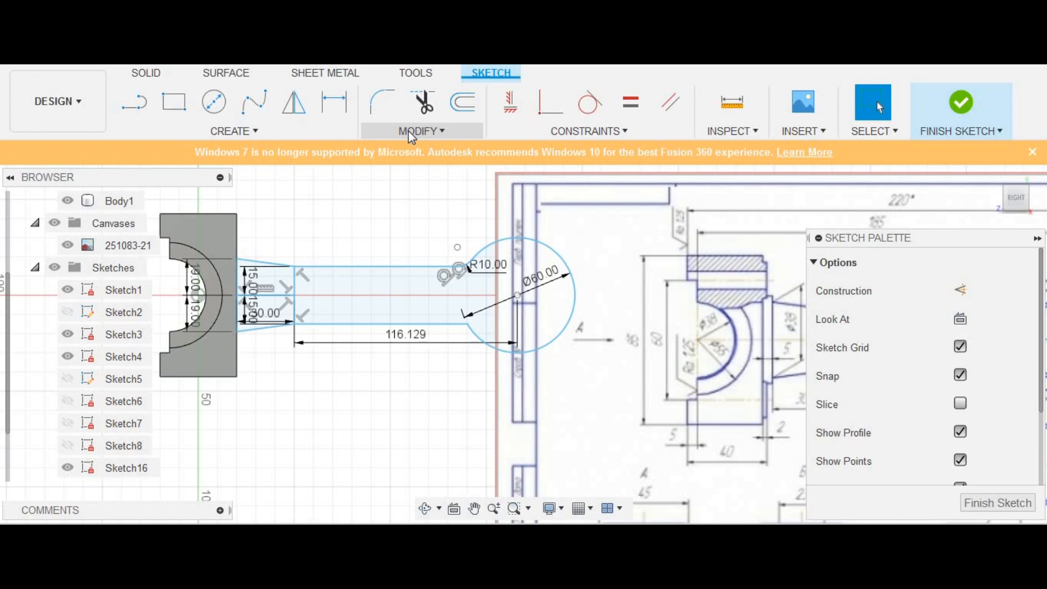
key("ctrl+z")
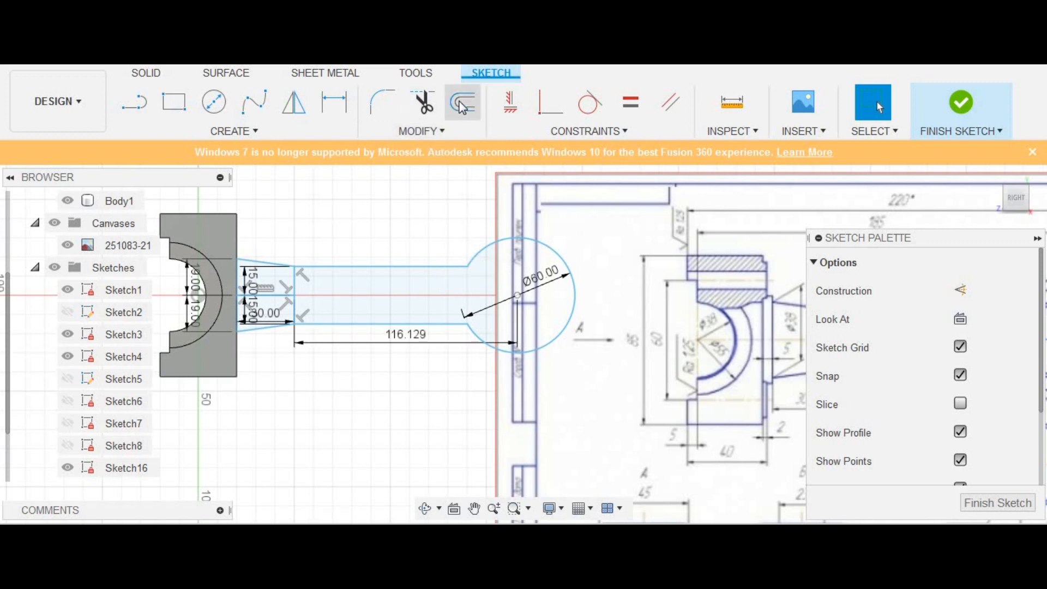
Fillet the lower corner between the shank line and the 60 mm circle with a 10 mm radius
left_click(382, 103)
left_click(453, 324)
left_click(498, 350)
key("Return")
key("Escape")
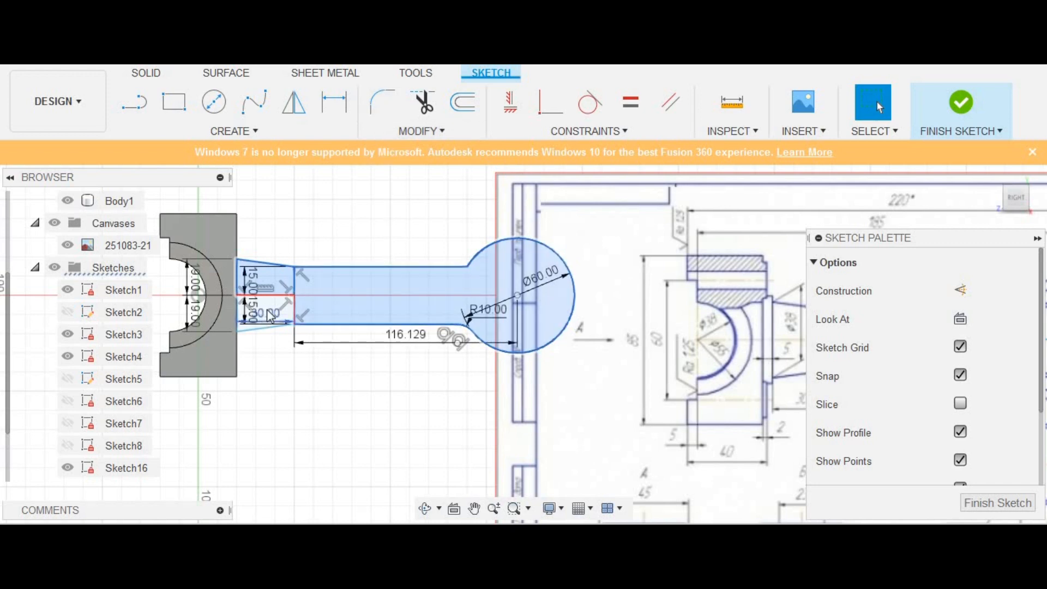
Undo the fillet at the 60 mm circle and the trimming of the circle's arc between the shank lines
scroll(265, 320, "up", 3)
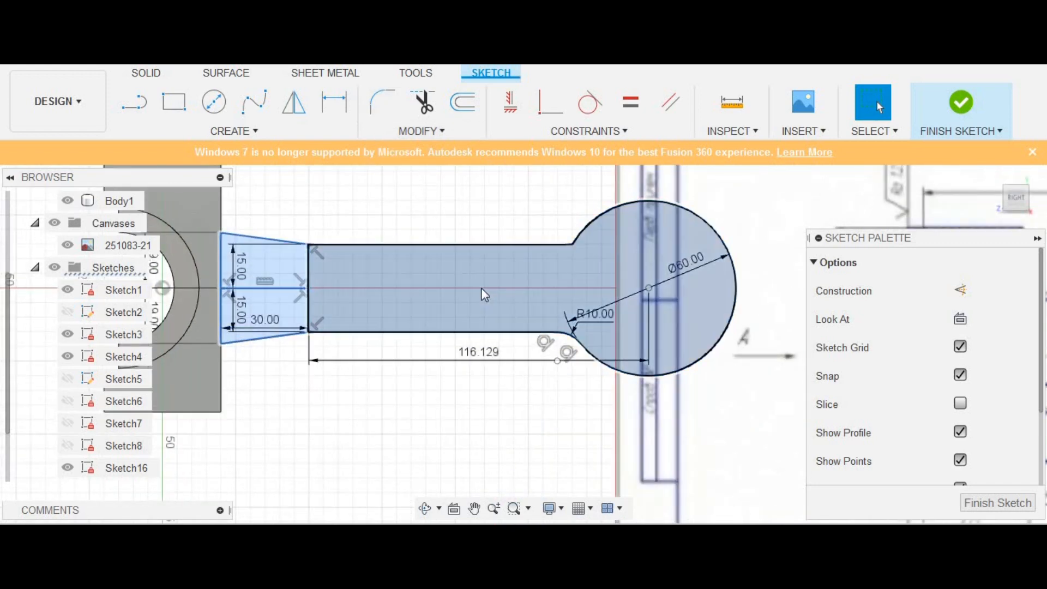
scroll(482, 292, "down", 3)
scroll(593, 269, "up", 2)
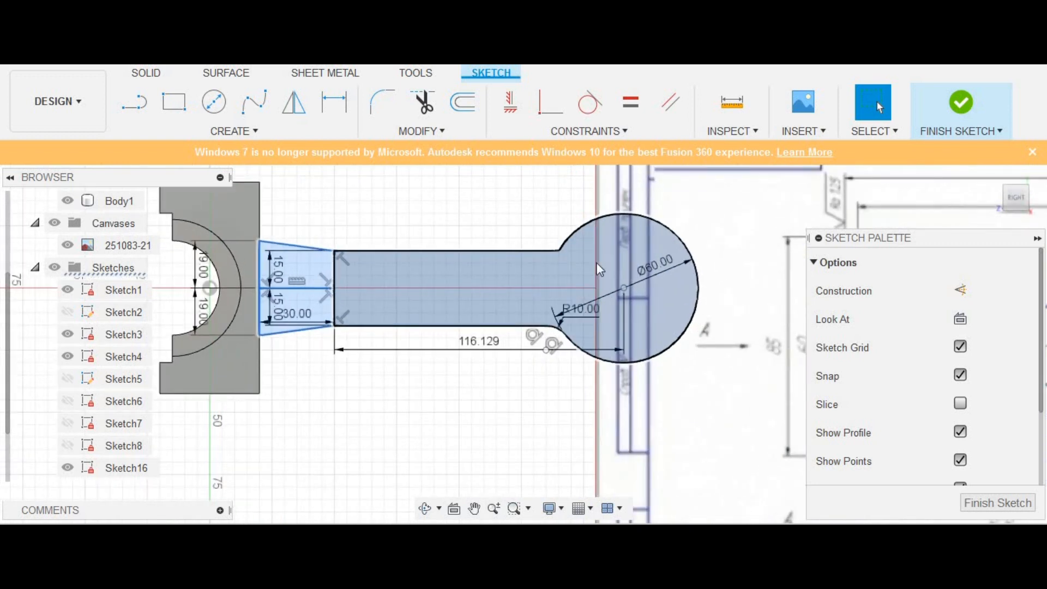
left_click(497, 223)
key("ctrl+z")
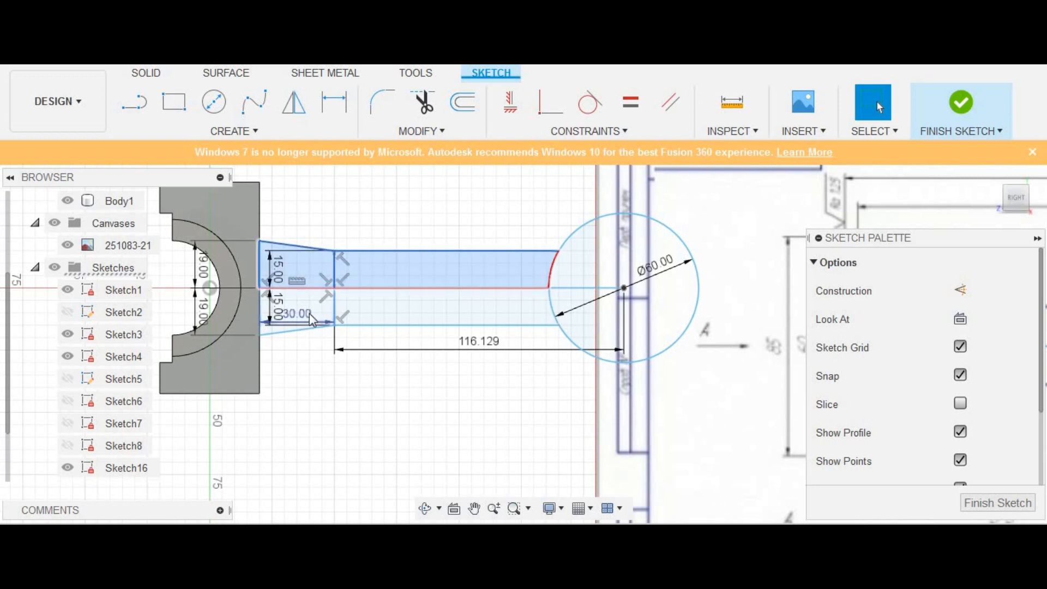
Extrude the tapered neck and shank profiles in two directions, 15 mm on each side of the sketch plane
left_click(315, 294, "ctrl")
left_click(505, 316, "ctrl")
scroll(505, 316, "down", 1)
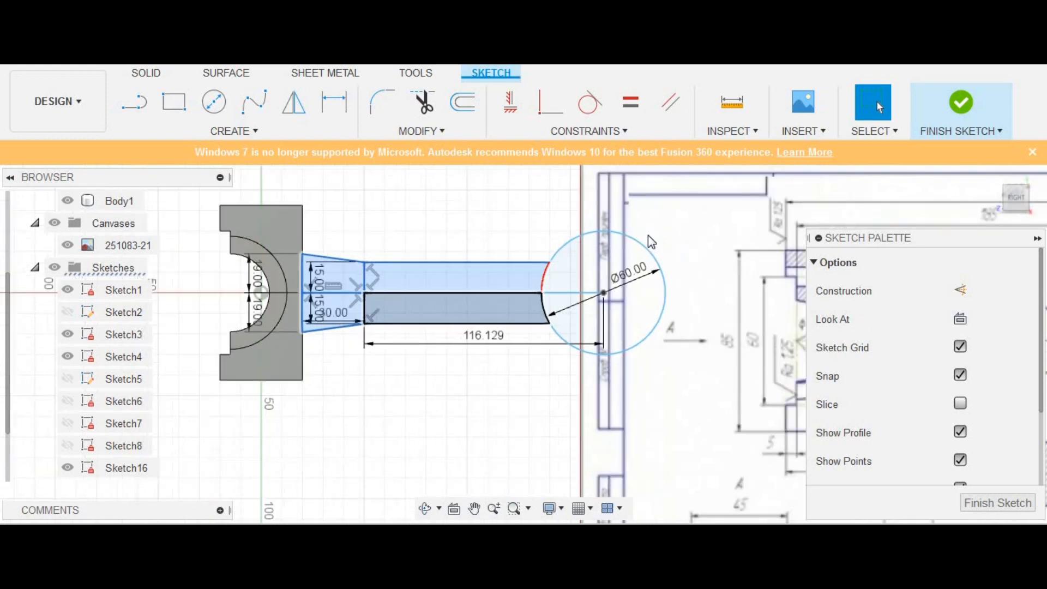
left_click_drag(1009, 203, 1005, 214)
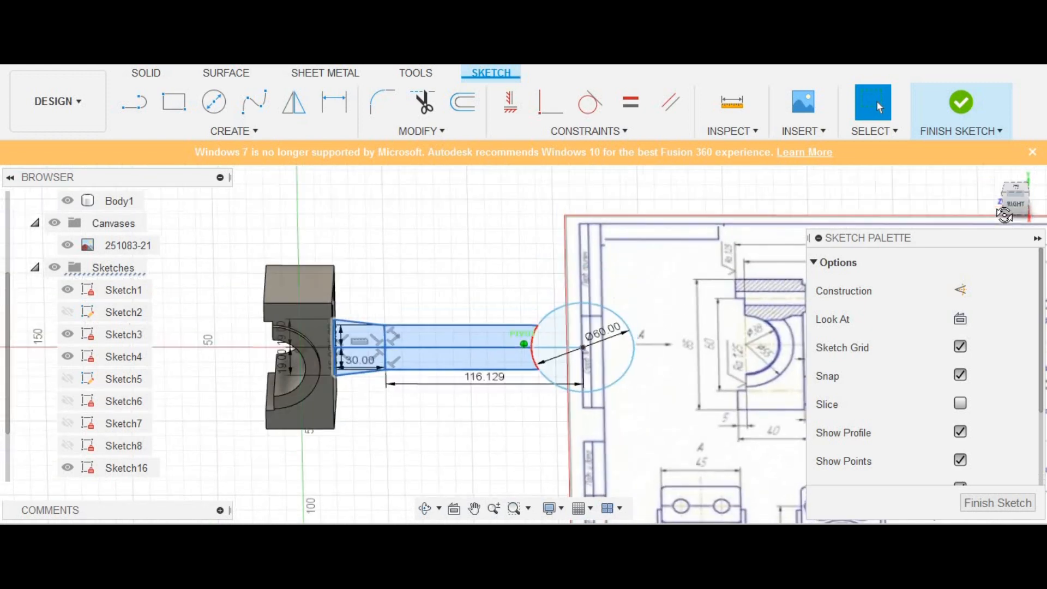
left_click(143, 75)
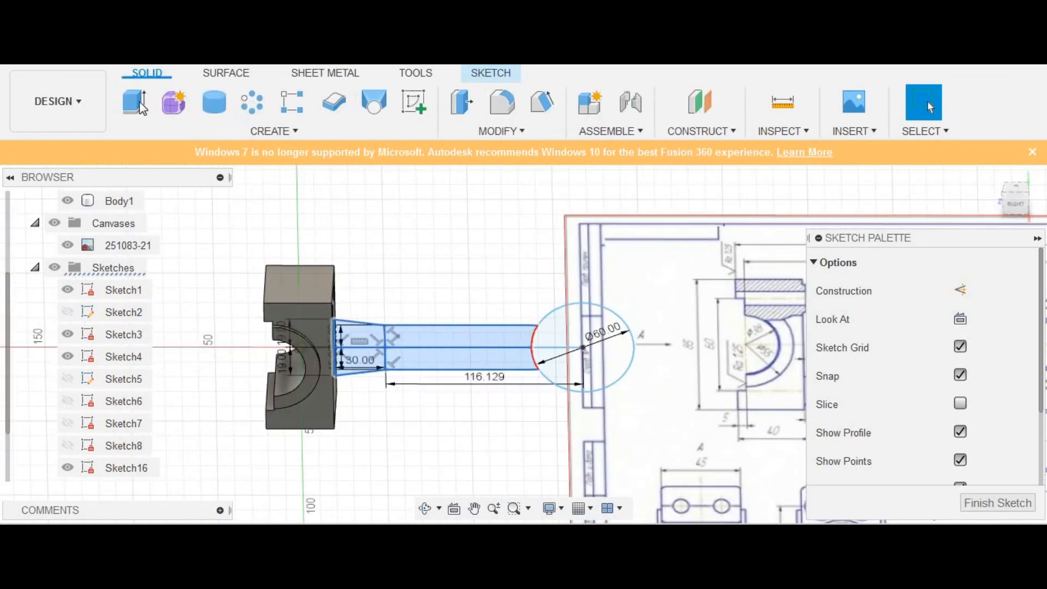
left_click(134, 102)
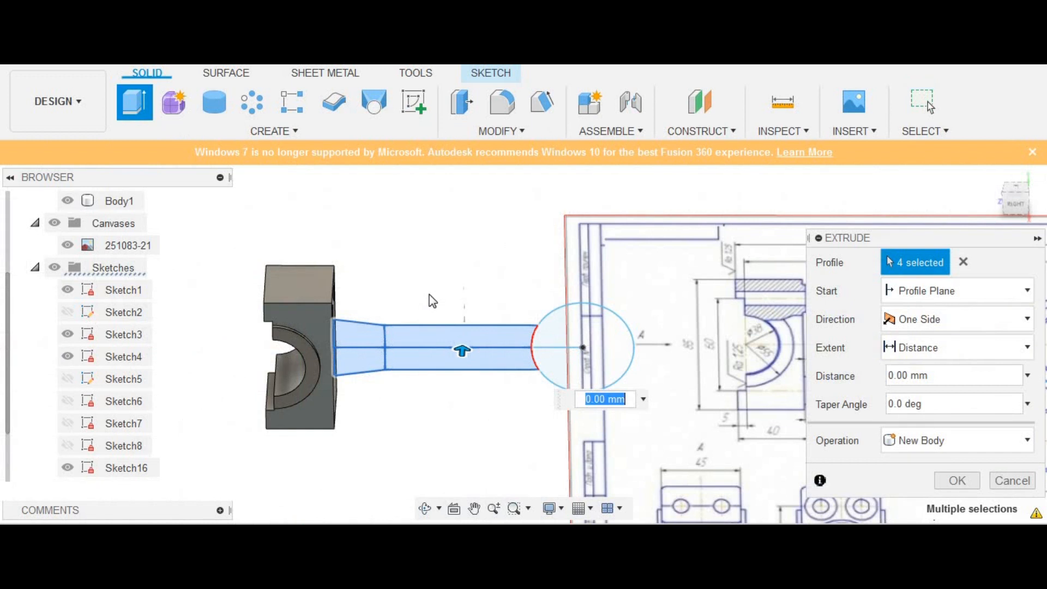
left_click(923, 319)
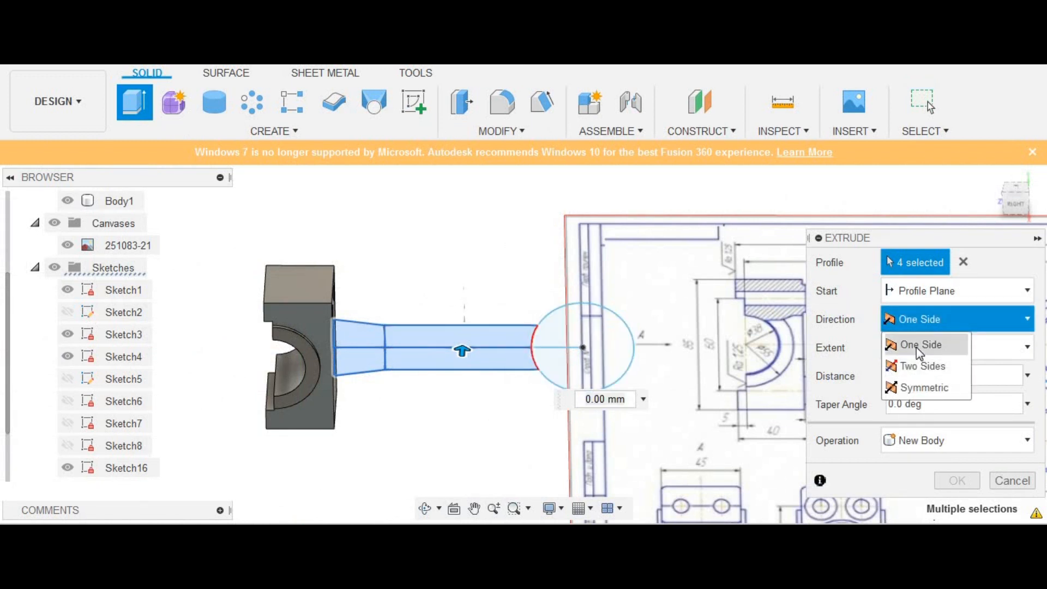
left_click(921, 366)
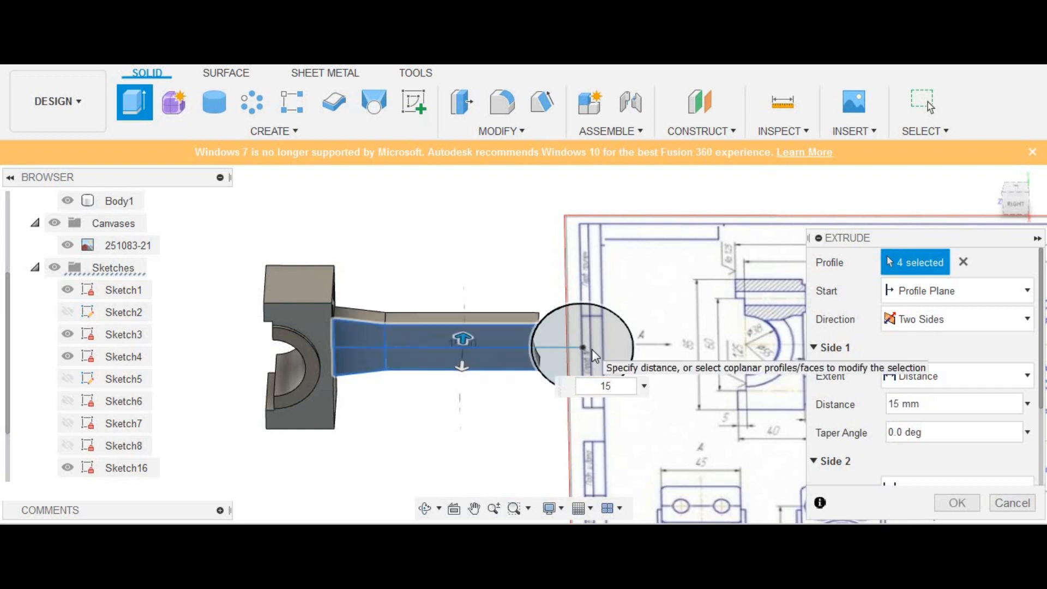
left_click(463, 366)
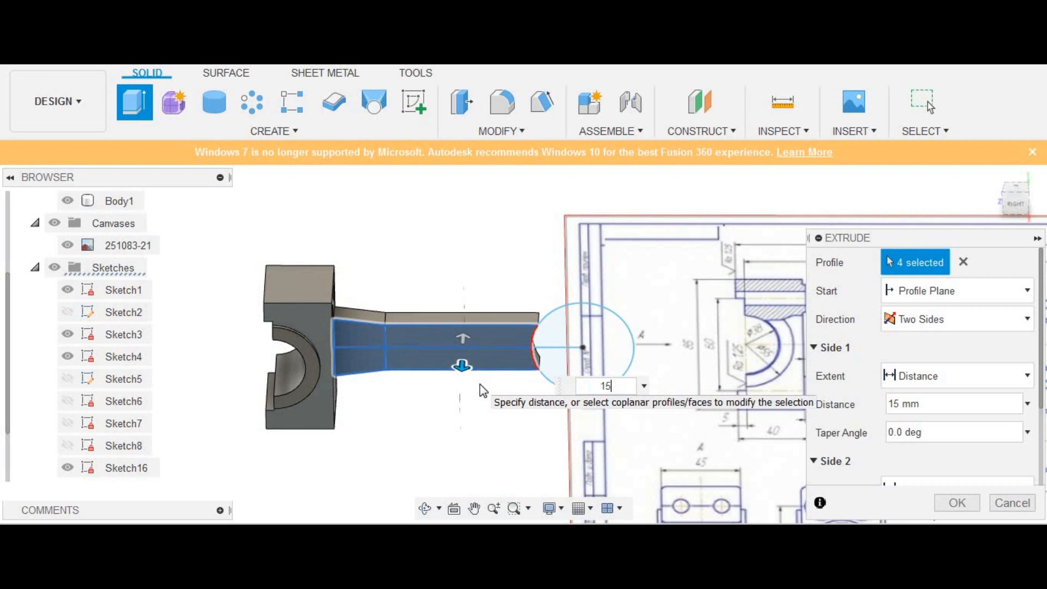
key("Return")
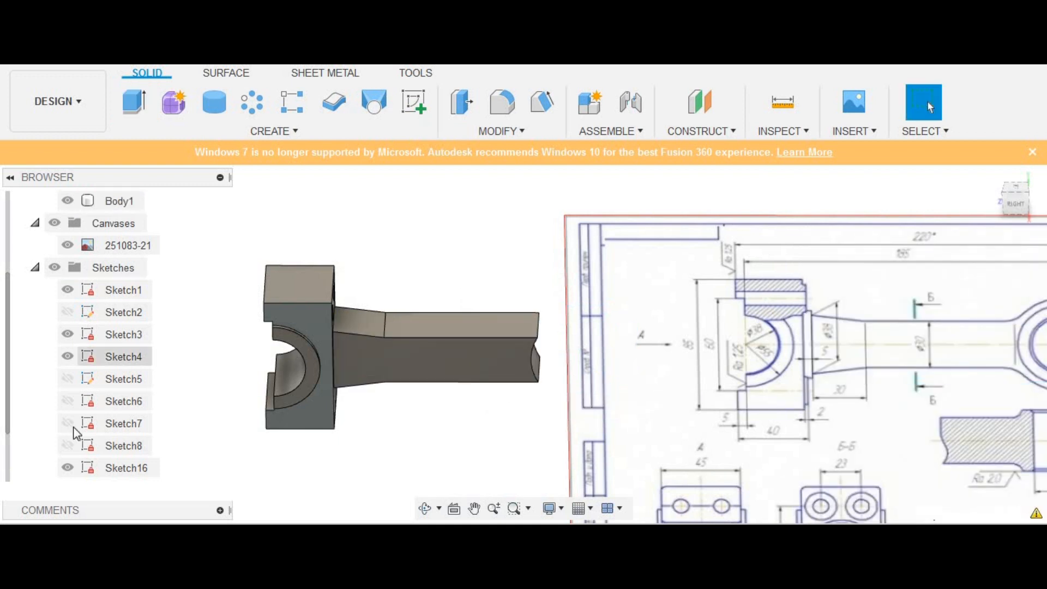
Make Sketch17, which holds the neck, shank and small-end circle, visible again
scroll(104, 445, "down", 1)
left_click(125, 425)
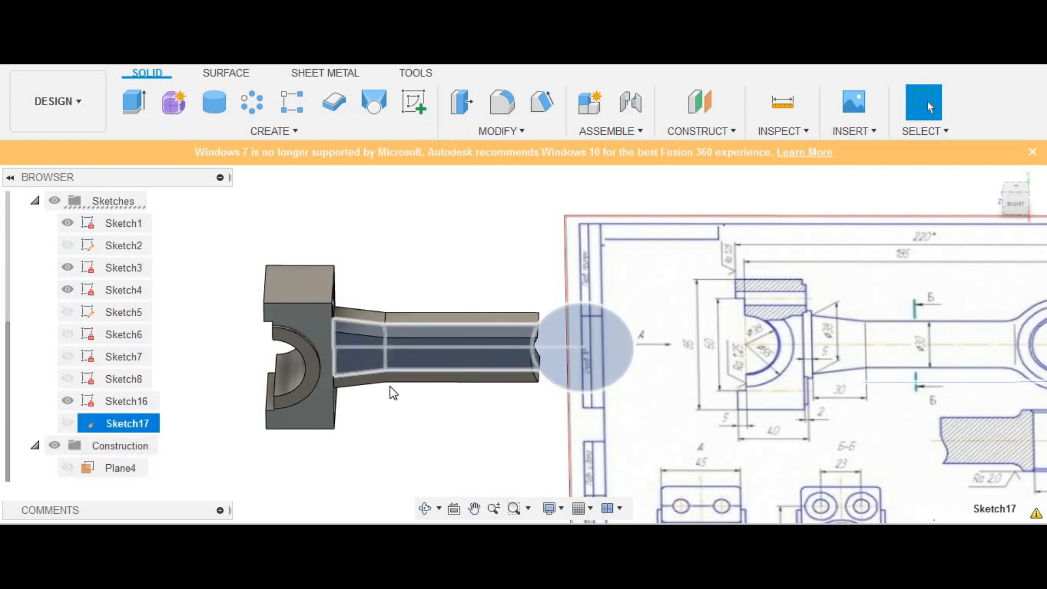
left_click(613, 341)
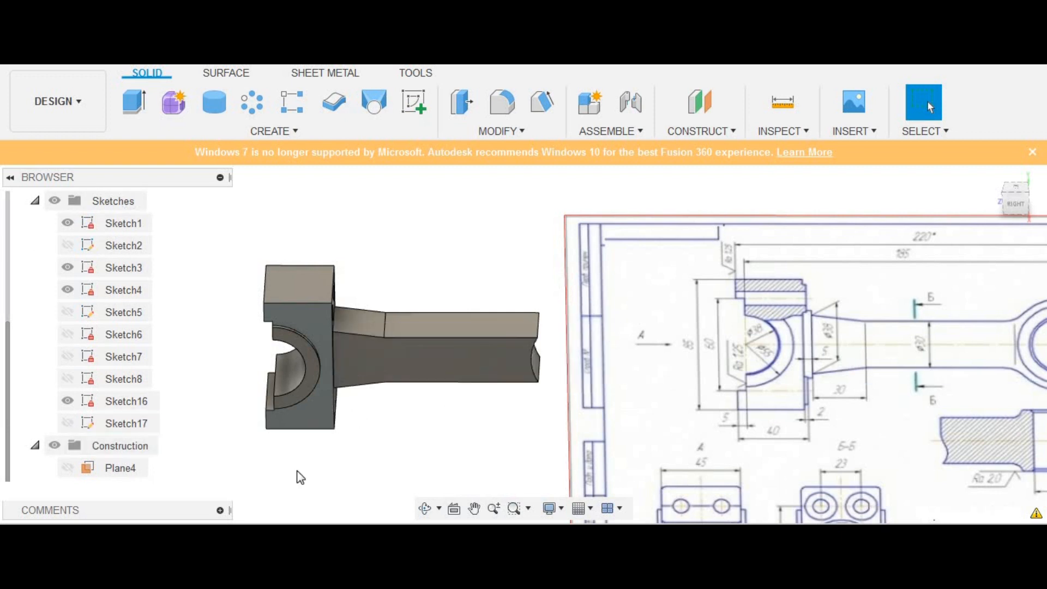
left_click(68, 424)
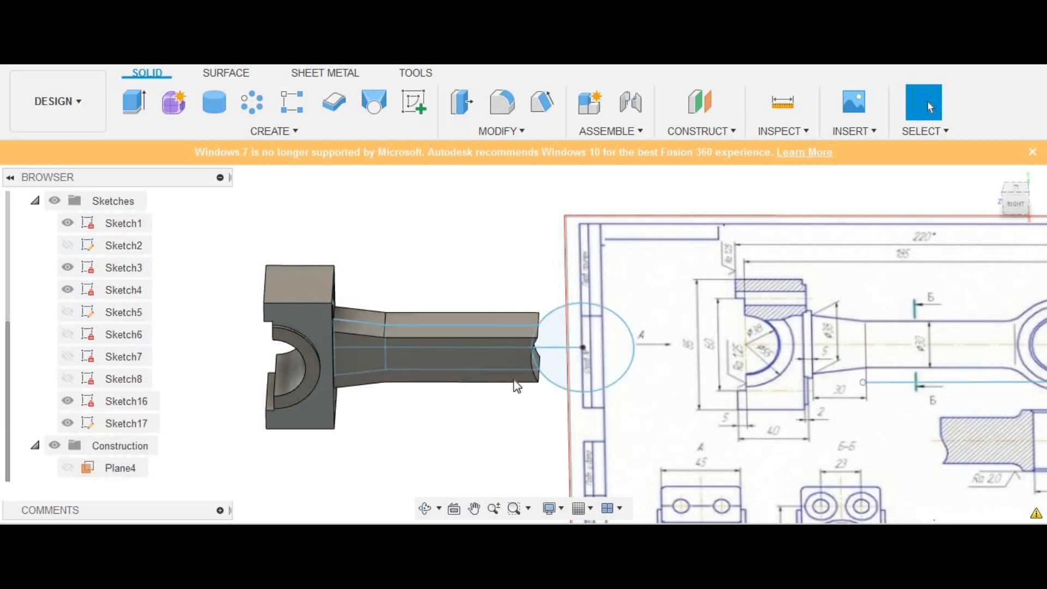
Extrude the 60 mm small-end circle in two directions, 20 mm on each side of the sketch plane
left_click(620, 351)
middle_click_drag(440, 357, 213, 319)
middle_click_drag(438, 400, 543, 397)
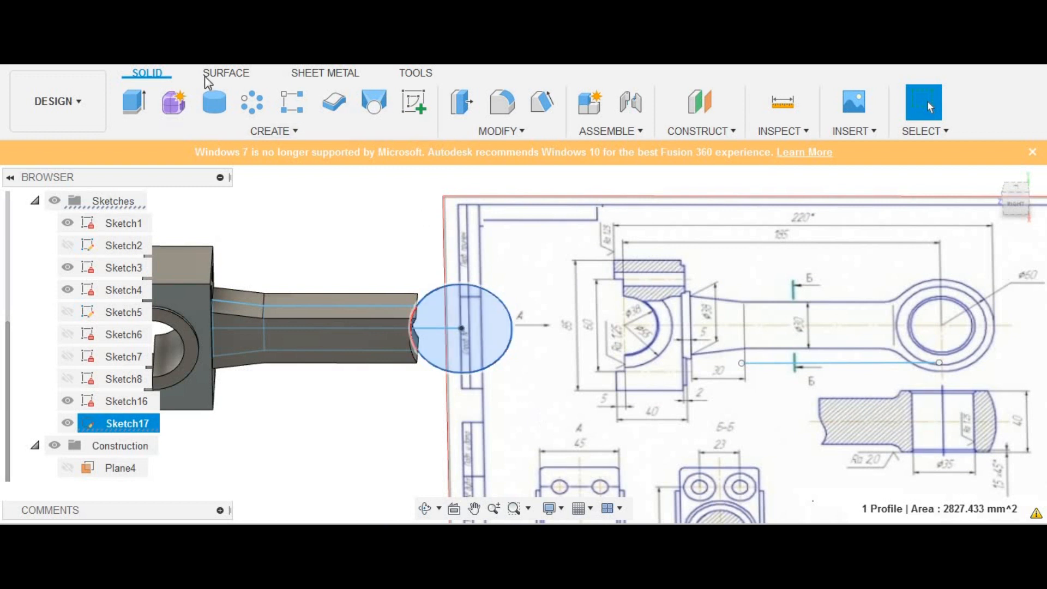
left_click(144, 101)
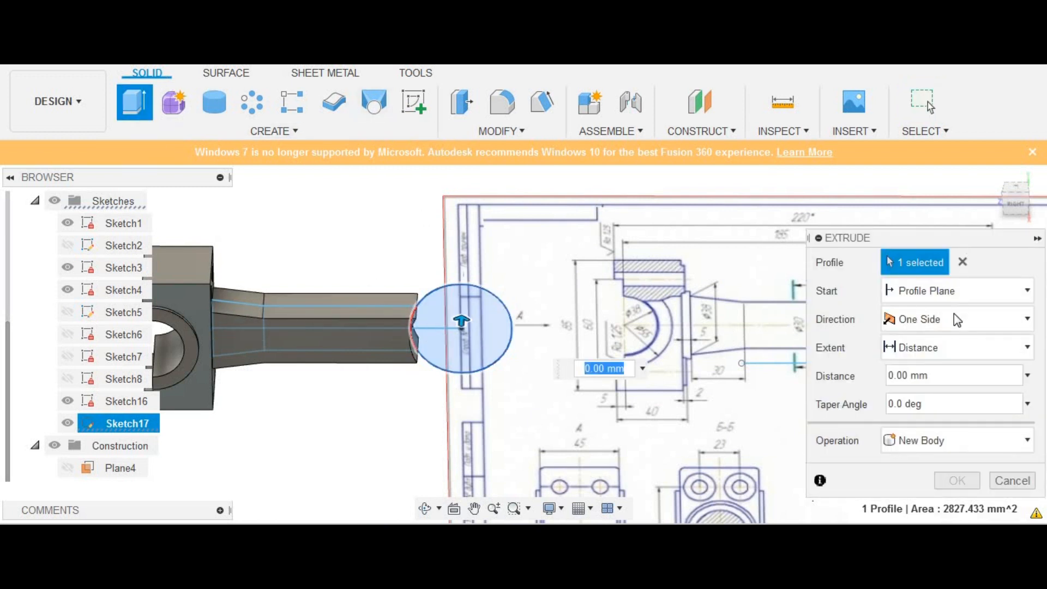
left_click(946, 327)
left_click(927, 362)
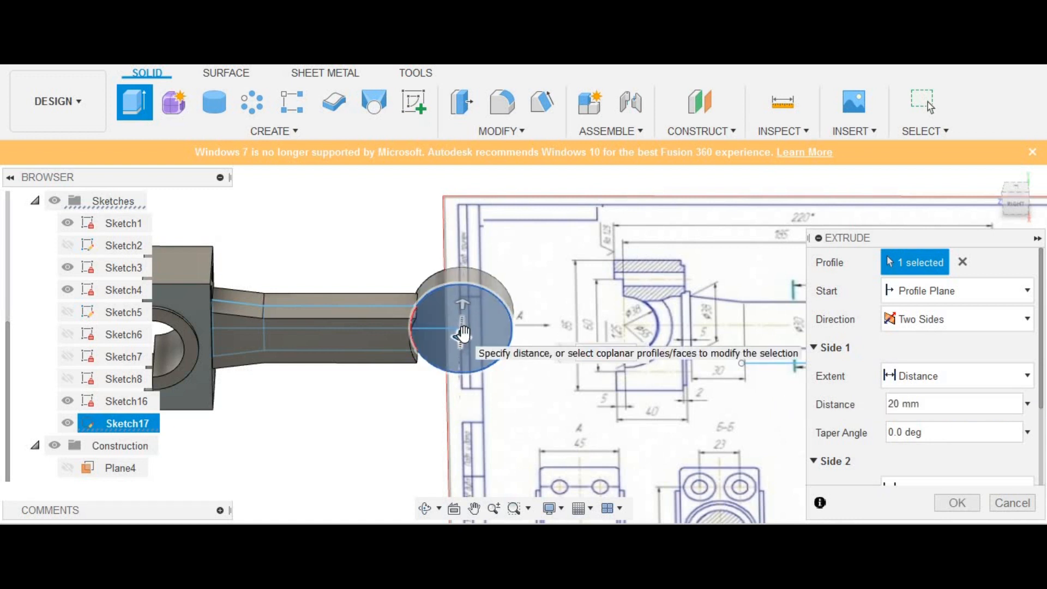
key("Return")
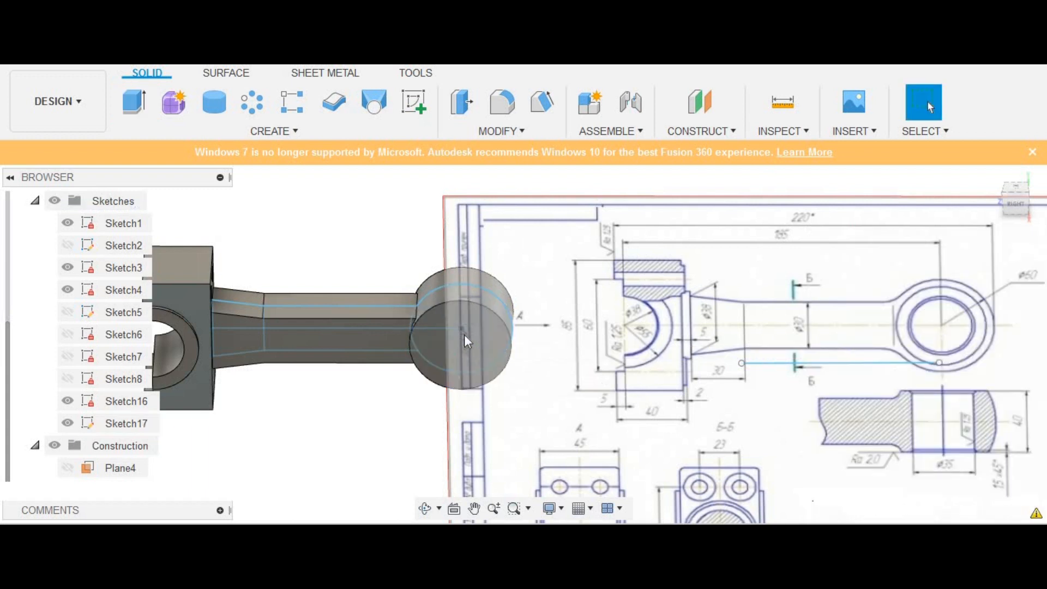
Delete the stray horizontal sketch line lying over the shank in the reference drawing
scroll(472, 339, "down", 3)
middle_click_drag(726, 333, 727, 334)
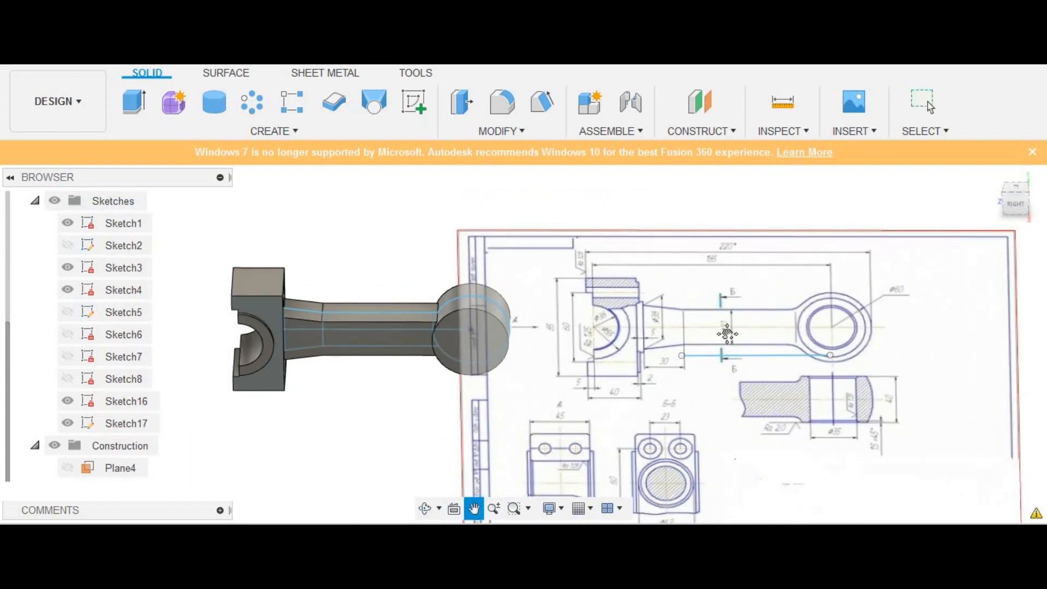
scroll(728, 338, "up", 2)
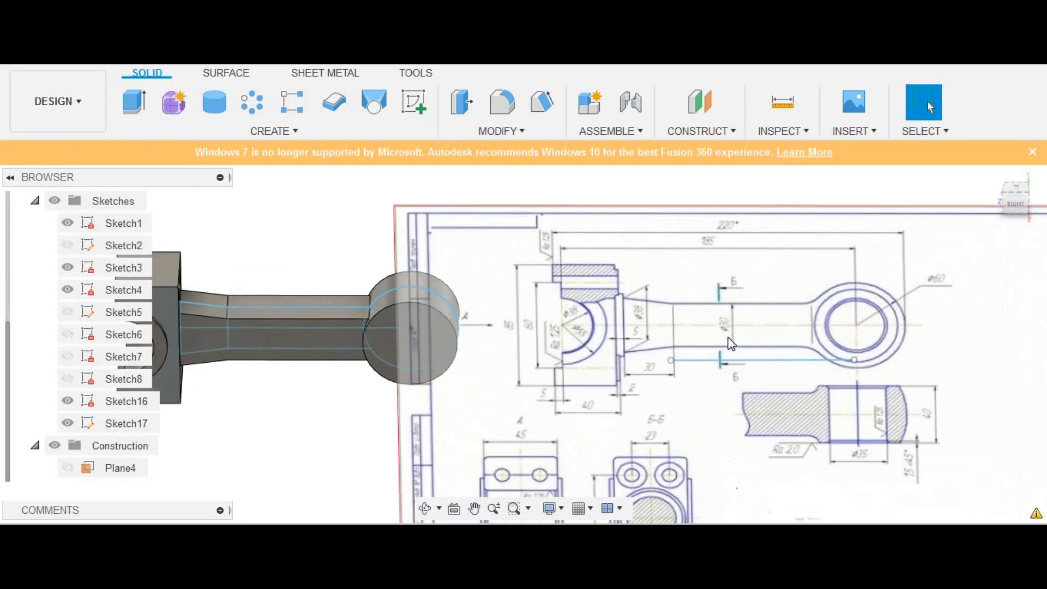
scroll(731, 343, "up", 1)
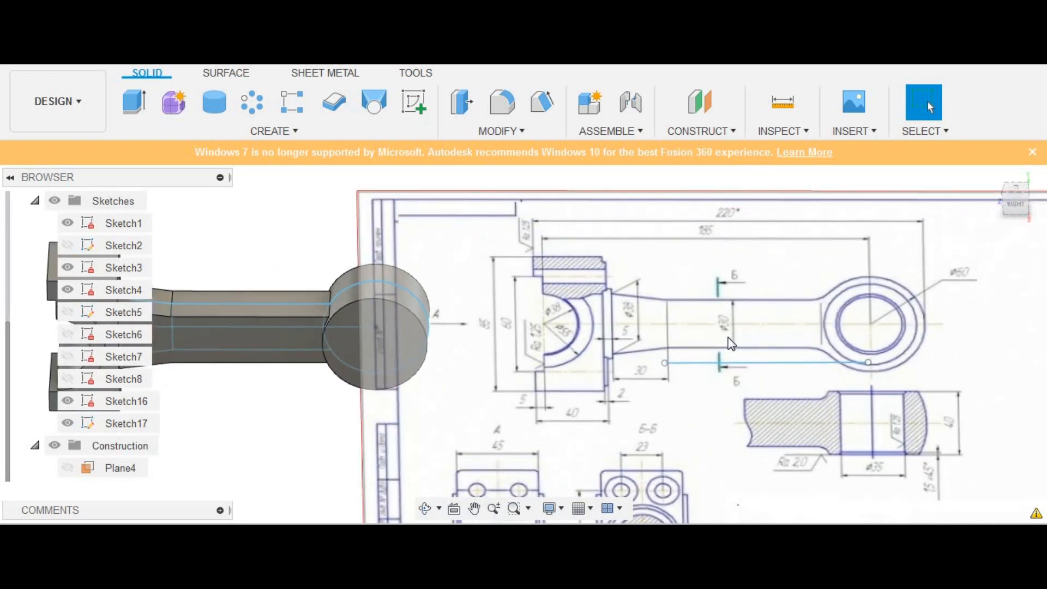
scroll(731, 344, "down", 1)
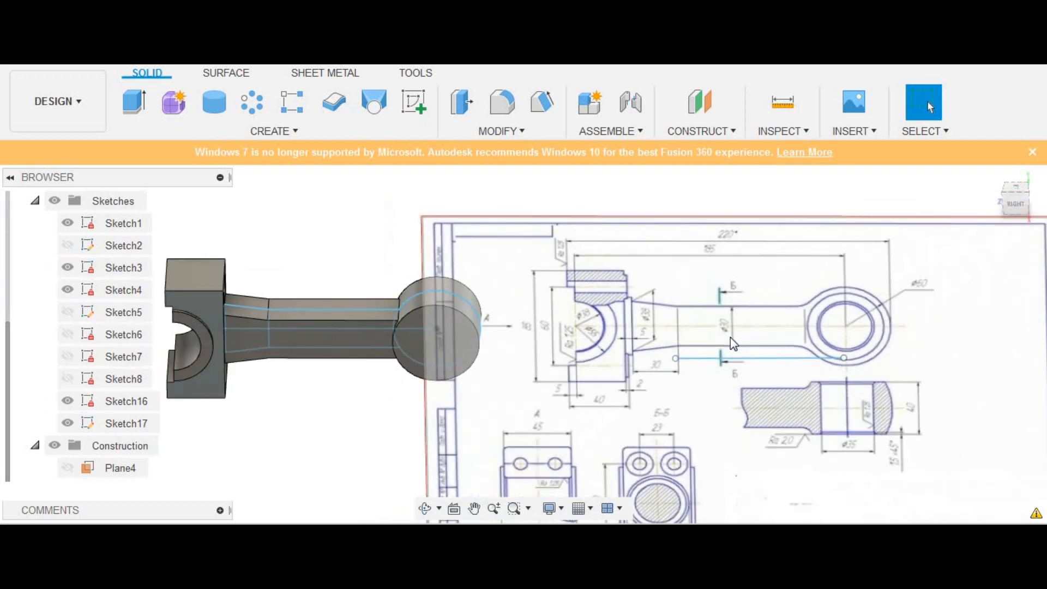
left_click(733, 358)
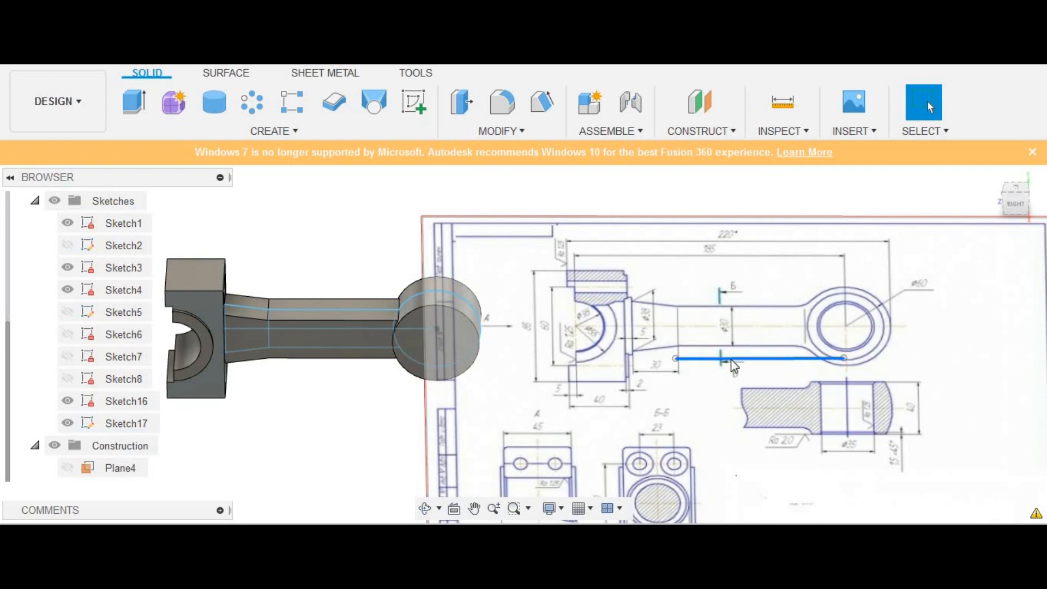
key("Delete")
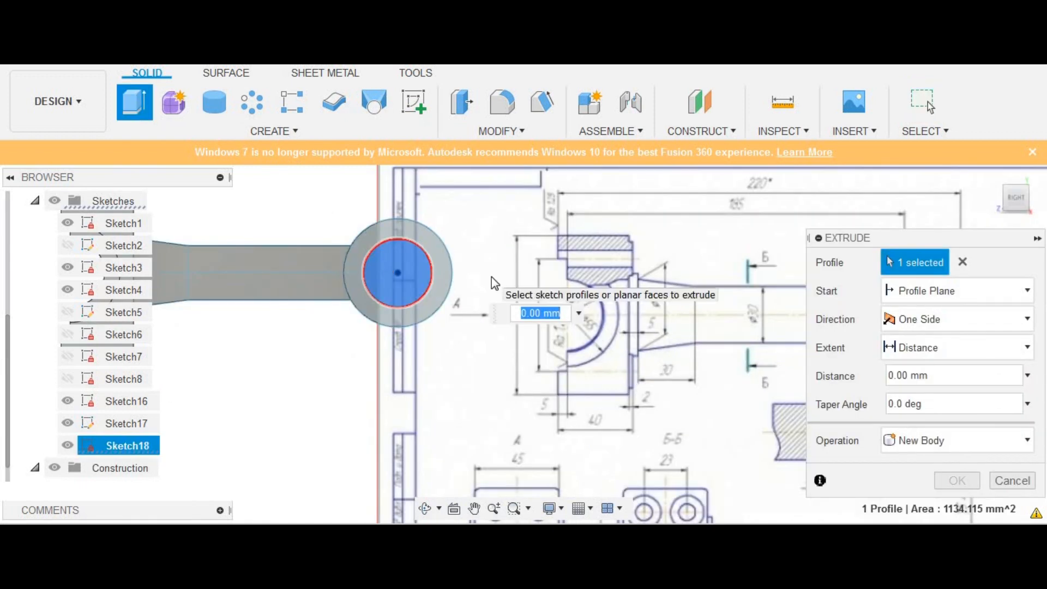
Cut the inner circle profile through the small end with an extrude distance of -100 mm
key("Return")
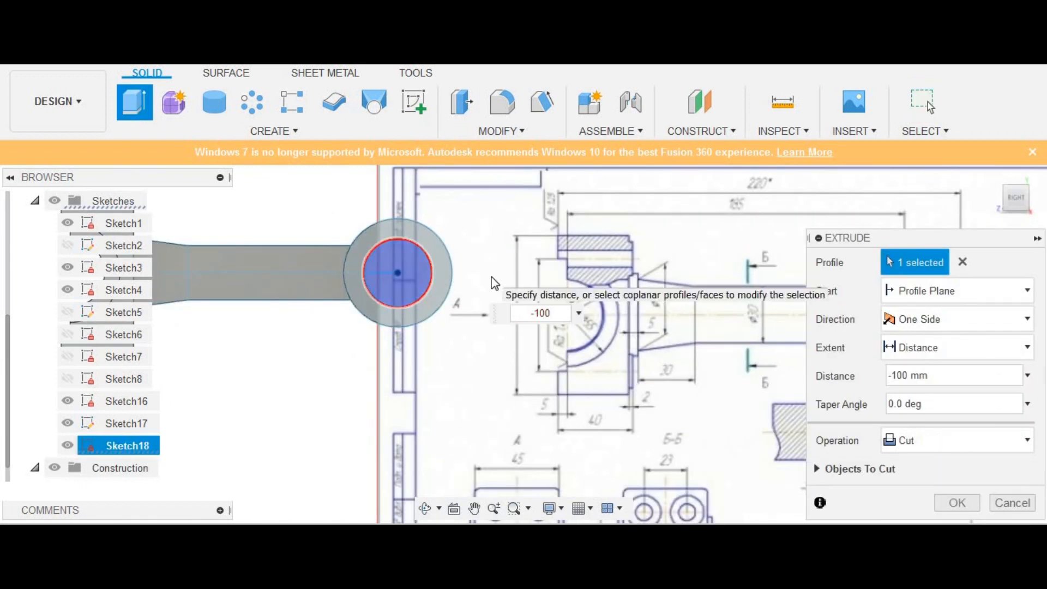
key("Return")
scroll(537, 297, "down", 5)
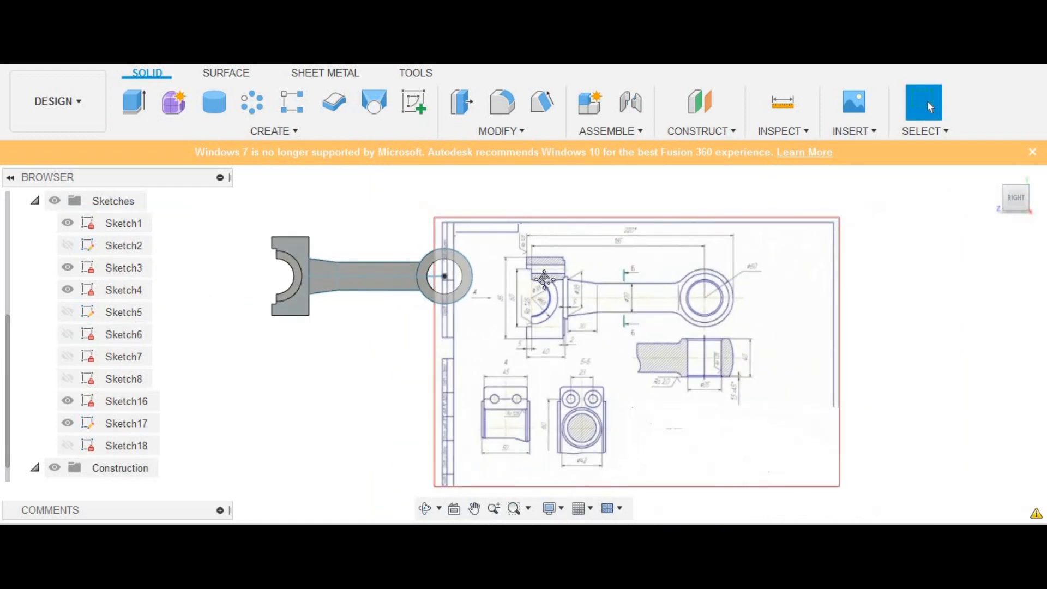
Start a new sketch on the flat face of the ring-shaped small end
scroll(537, 300, "up", 2)
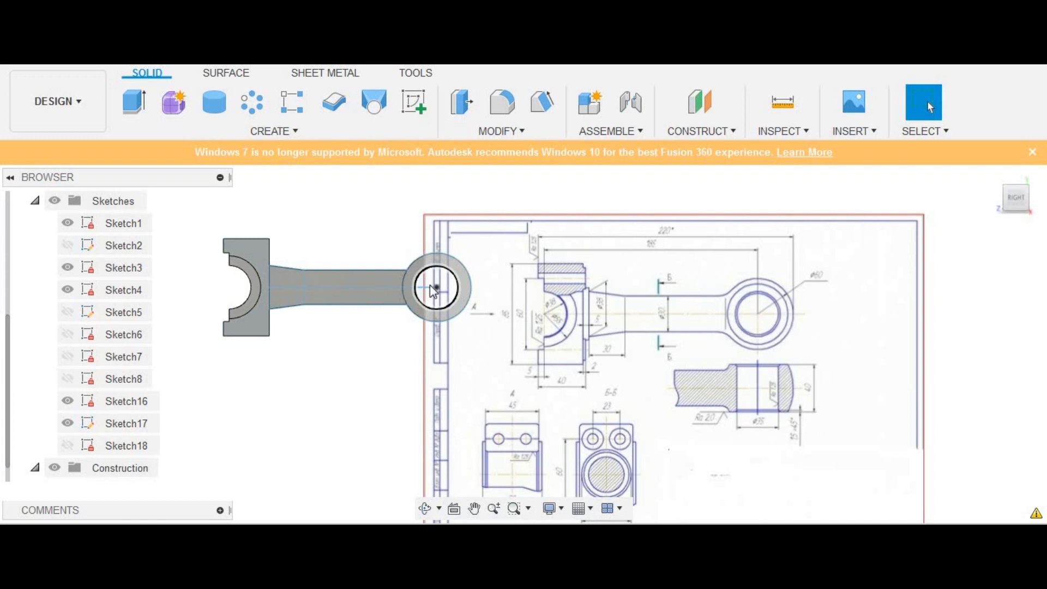
scroll(431, 297, "up", 2)
scroll(428, 302, "down", 1)
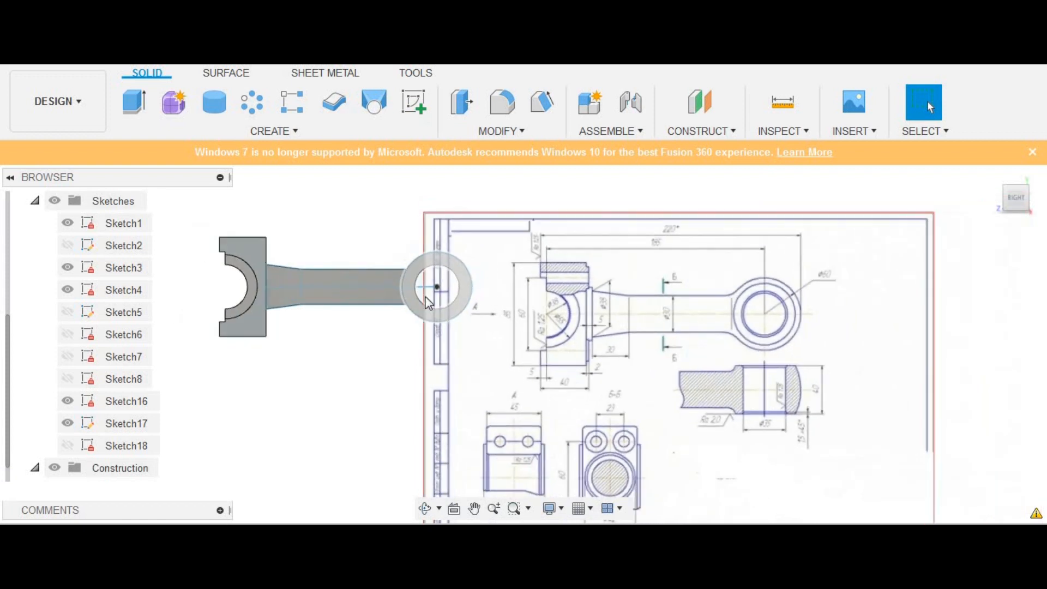
scroll(430, 295, "up", 1)
scroll(451, 369, "down", 1)
scroll(451, 369, "up", 1)
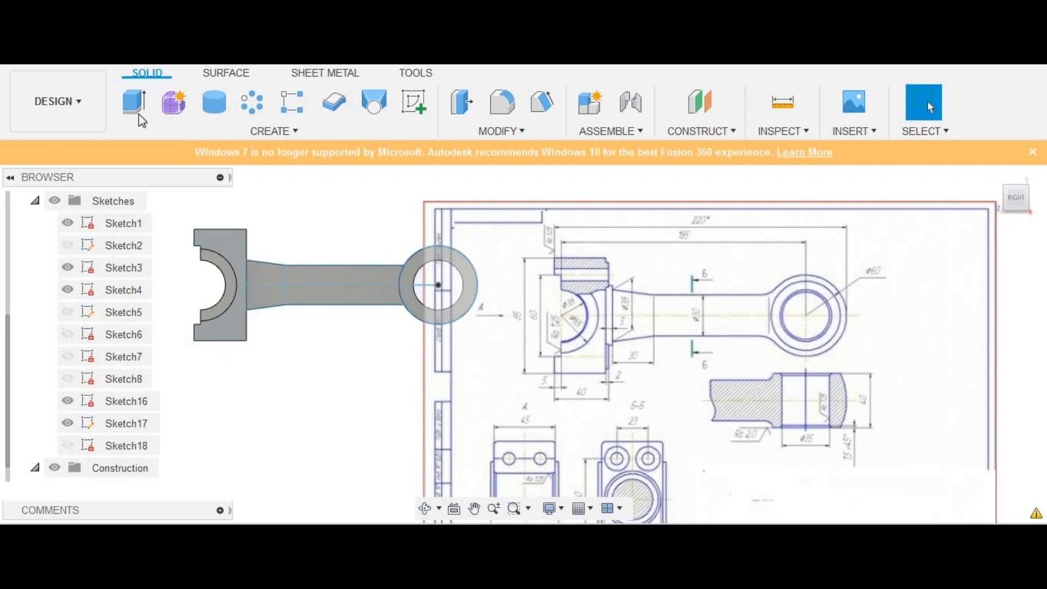
left_click(413, 102)
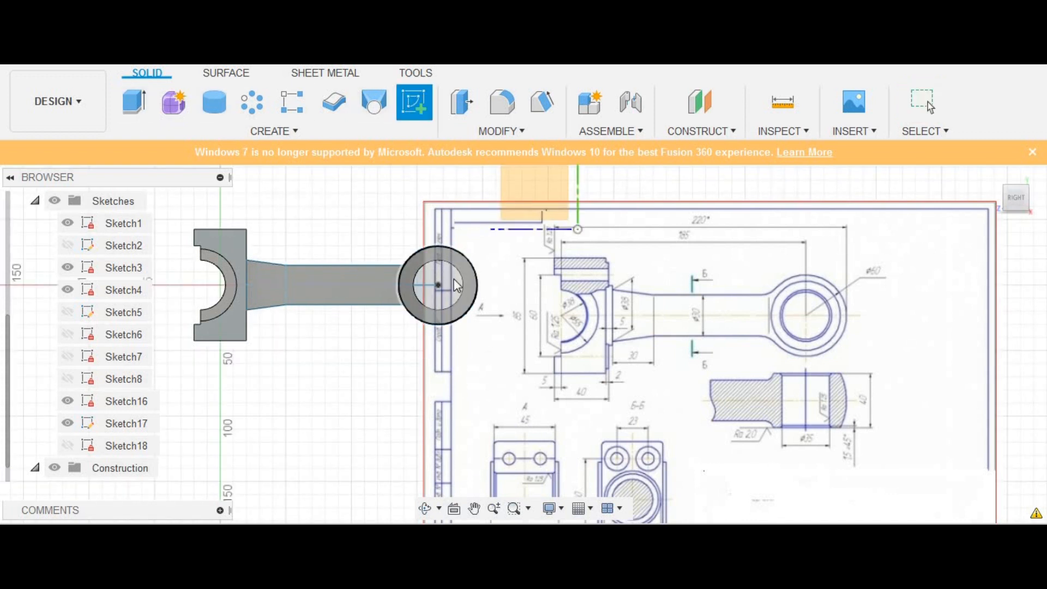
left_click(457, 285)
Undo the new sketch, the small-end hole and both extrusions, back to the open neck and shank sketch
key("ctrl+z")
key("ctrl+z")
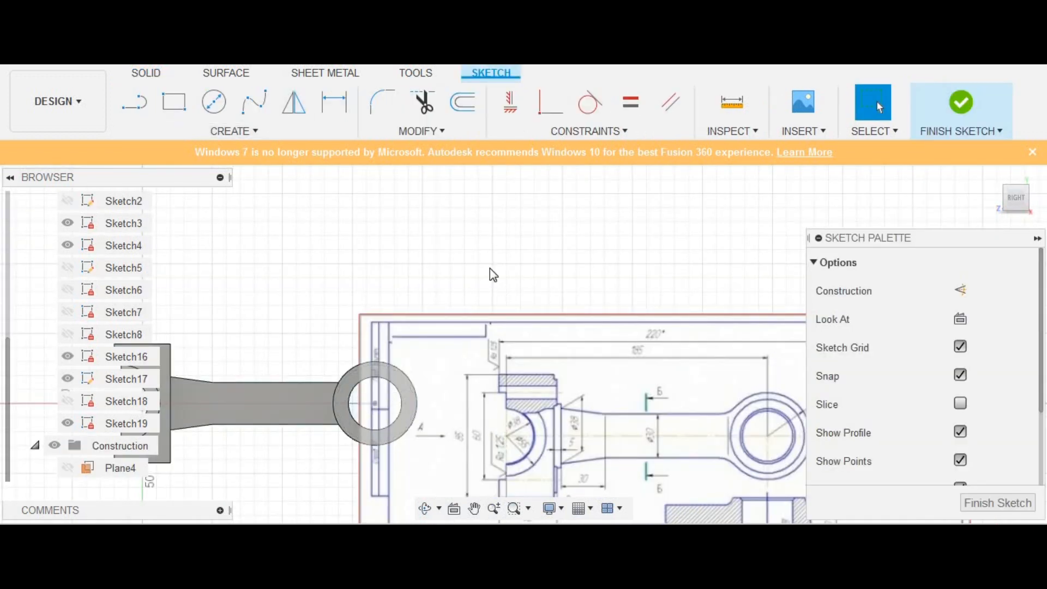
key("ctrl+z")
key("ctrl+z")
key("ctrl+z")
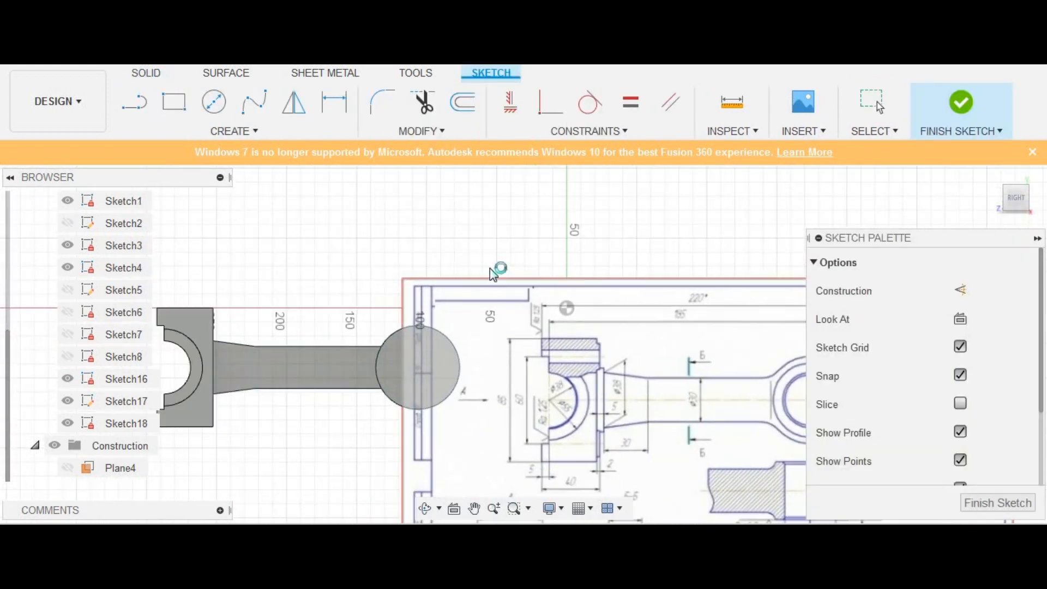
key("ctrl+z")
key("ctrl+z")
key("ctrl+z")
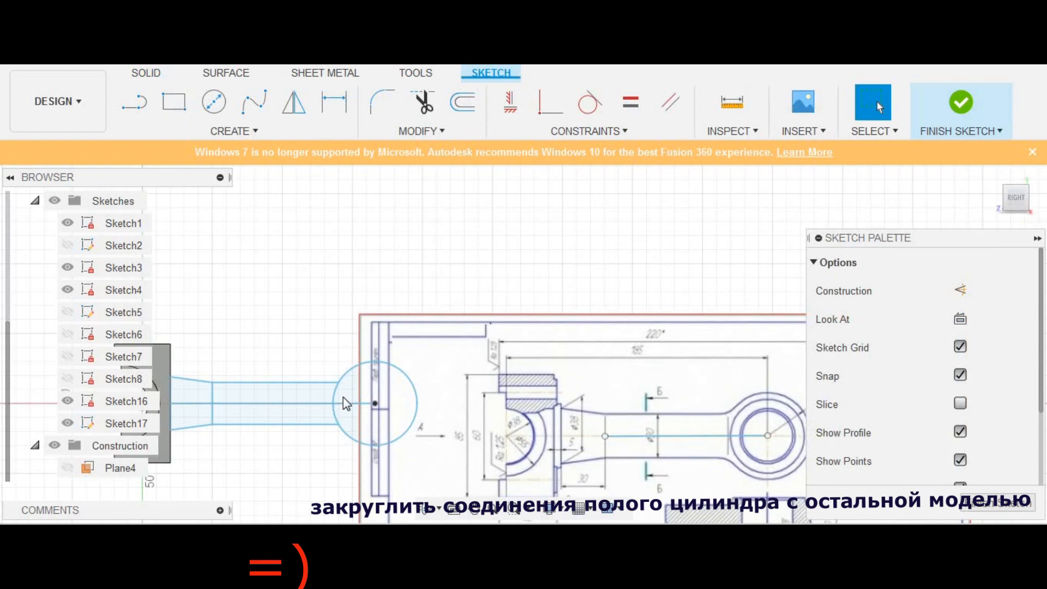
scroll(349, 393, "up", 1)
left_click(365, 385)
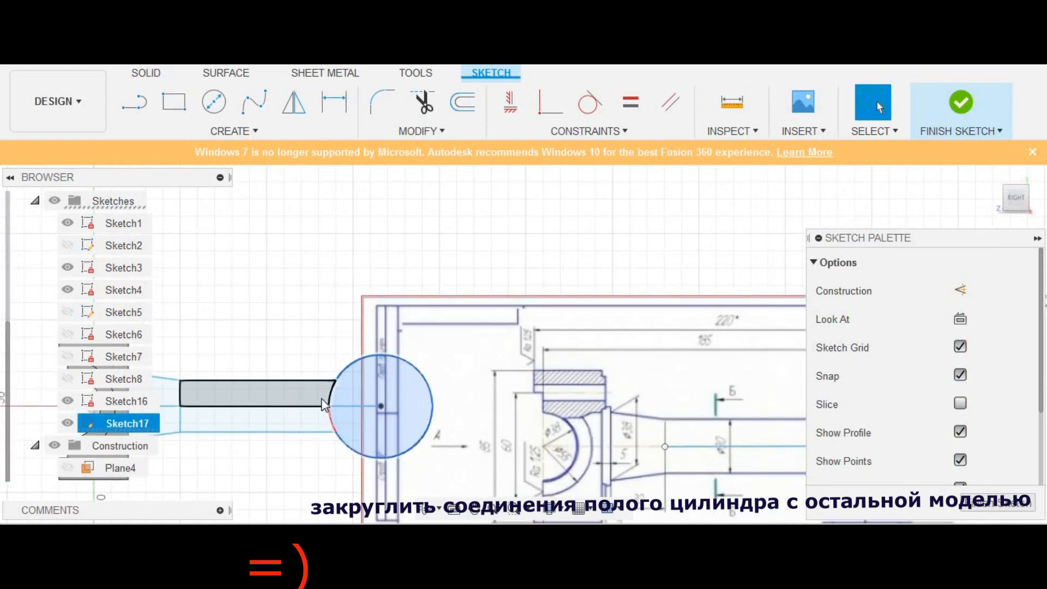
left_click(322, 399, "ctrl")
left_click(366, 327)
middle_click_drag(367, 327, 480, 254)
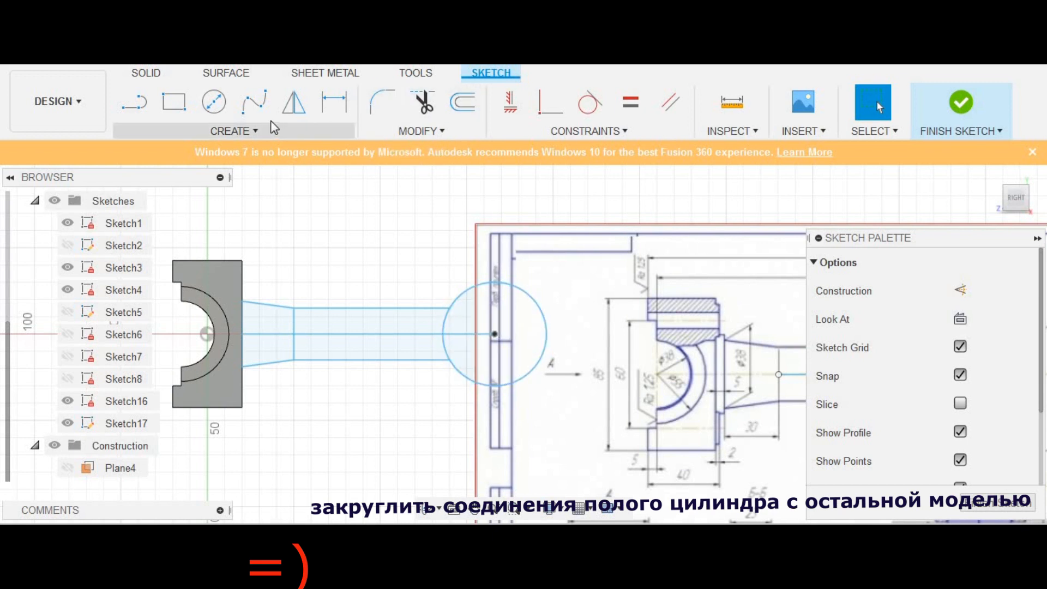
Trim away the arc of the small-end circle that lies inside the shank outline
left_click(382, 102)
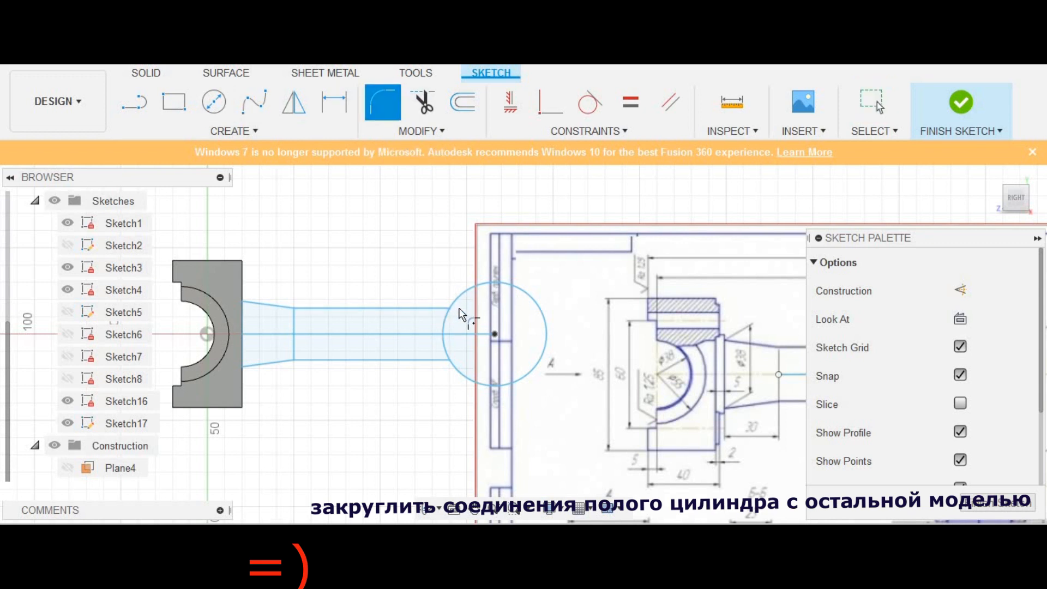
left_click(423, 102)
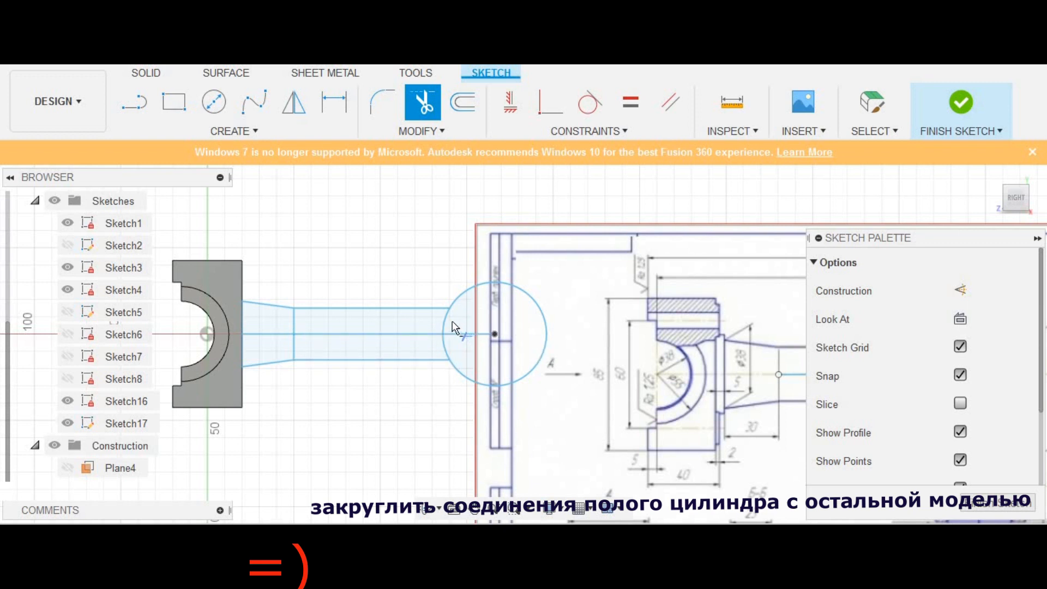
left_click(444, 333)
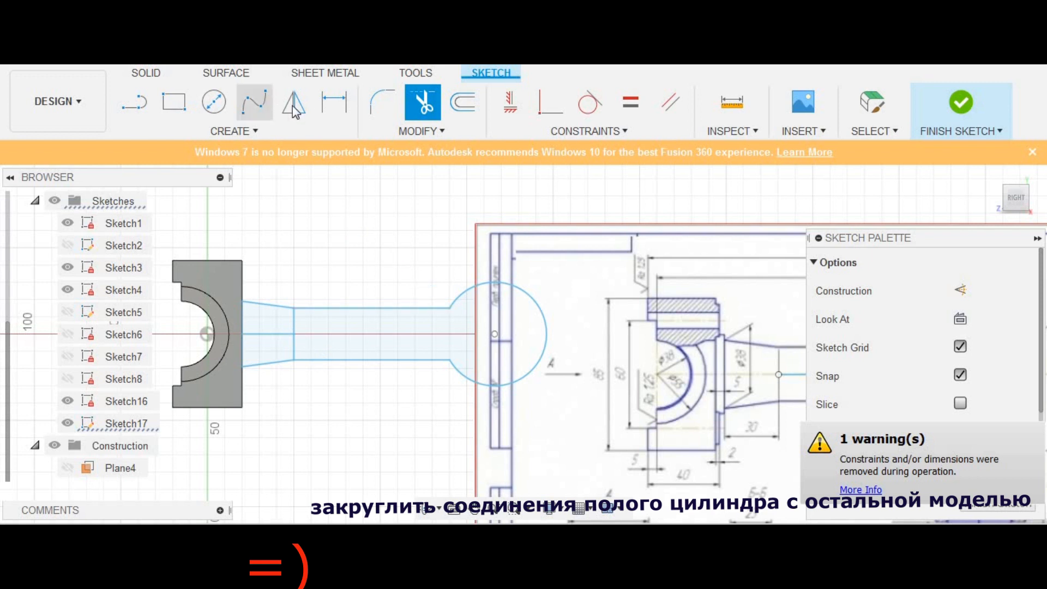
Fillet both junctions between the shank edges and the small-end circle with a 10 mm radius
left_click(462, 102)
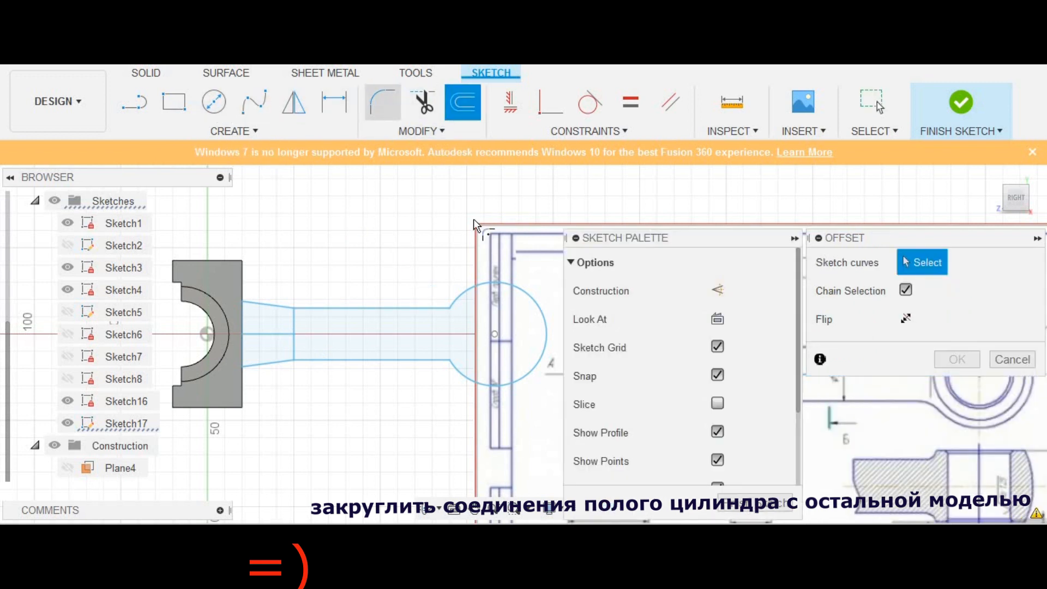
left_click(383, 102)
left_click(466, 311)
left_click(451, 309)
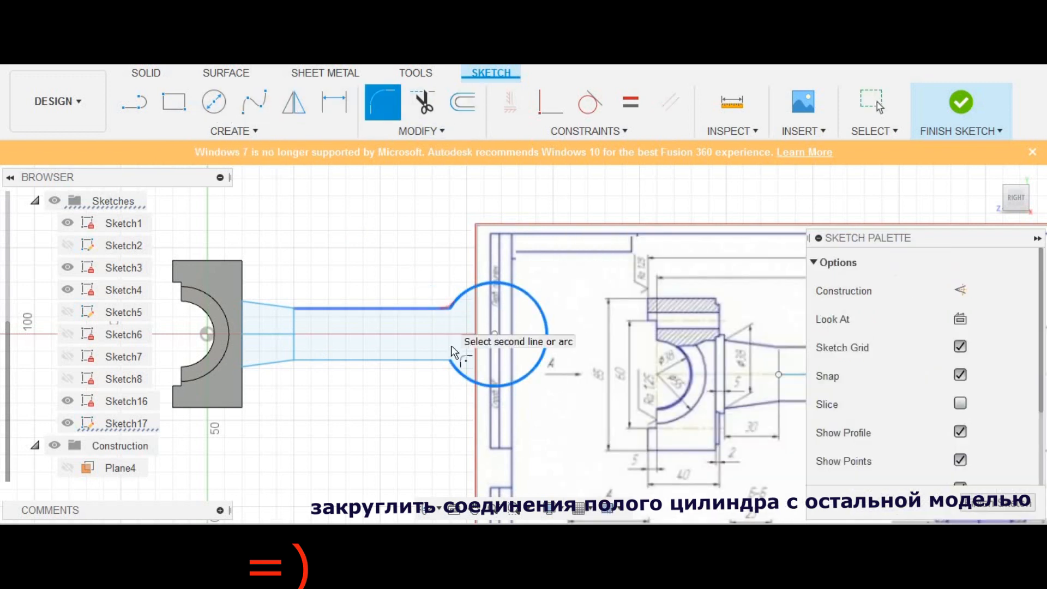
left_click(433, 361)
left_click(461, 373)
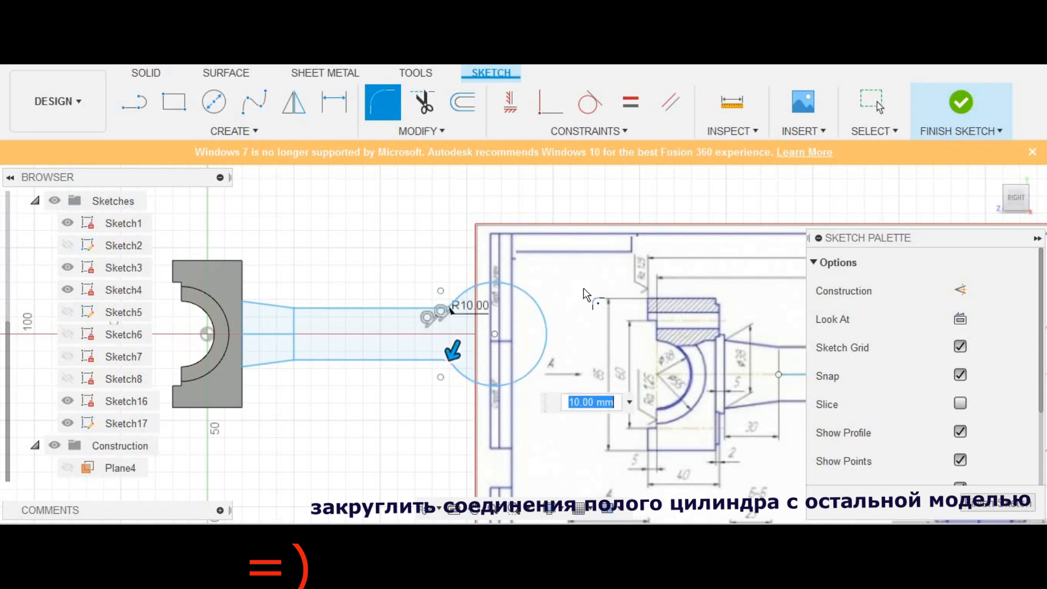
key("Escape")
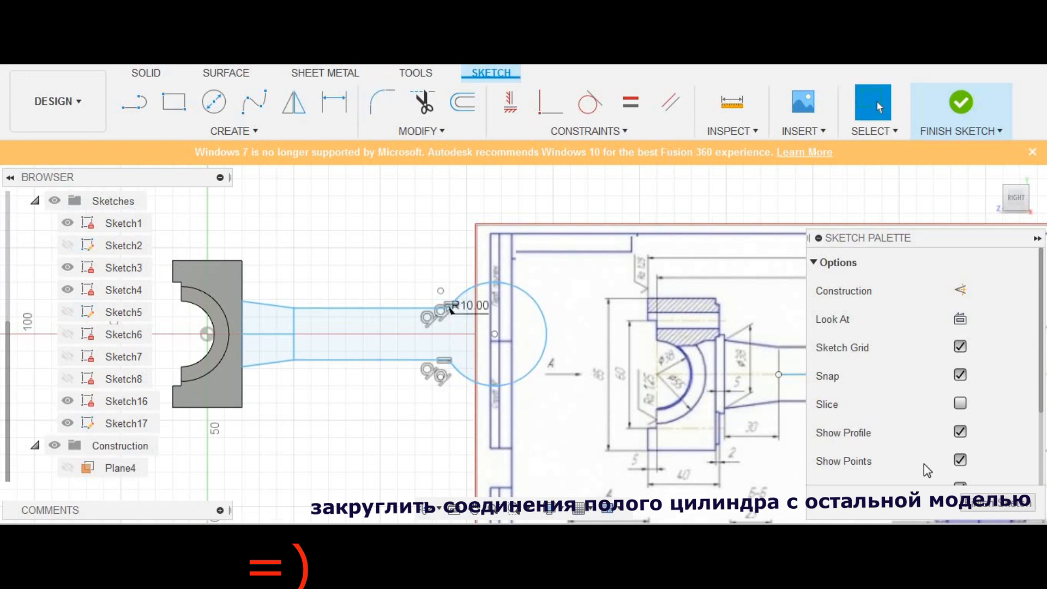
Extrude the two neck profiles and the joined shank and small-end profile in the Two Sides direction, using a 20 mm distance
left_click(448, 327)
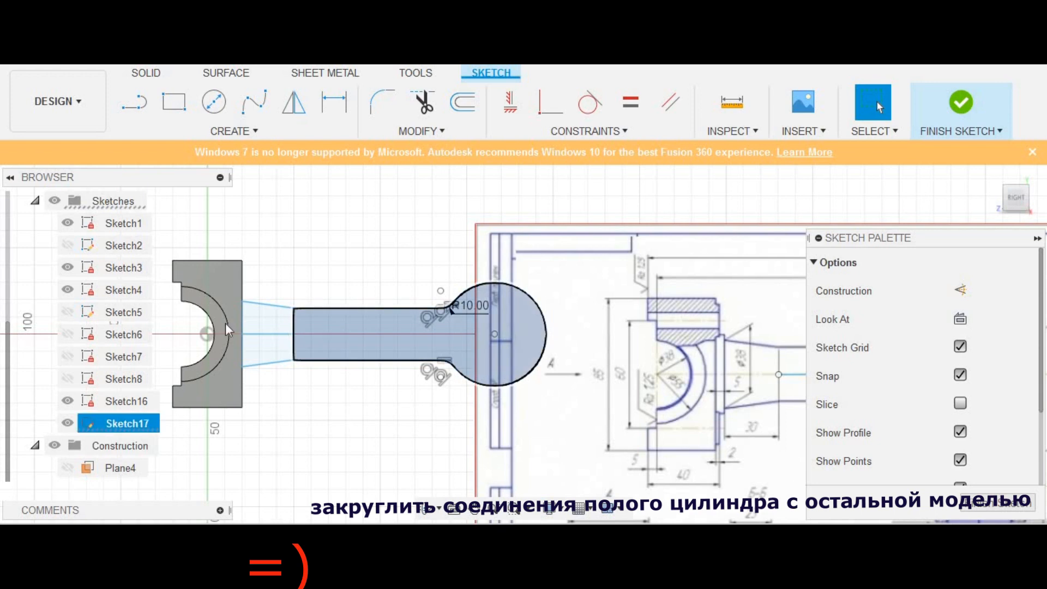
scroll(439, 377, "down", 2)
scroll(305, 343, "up", 4)
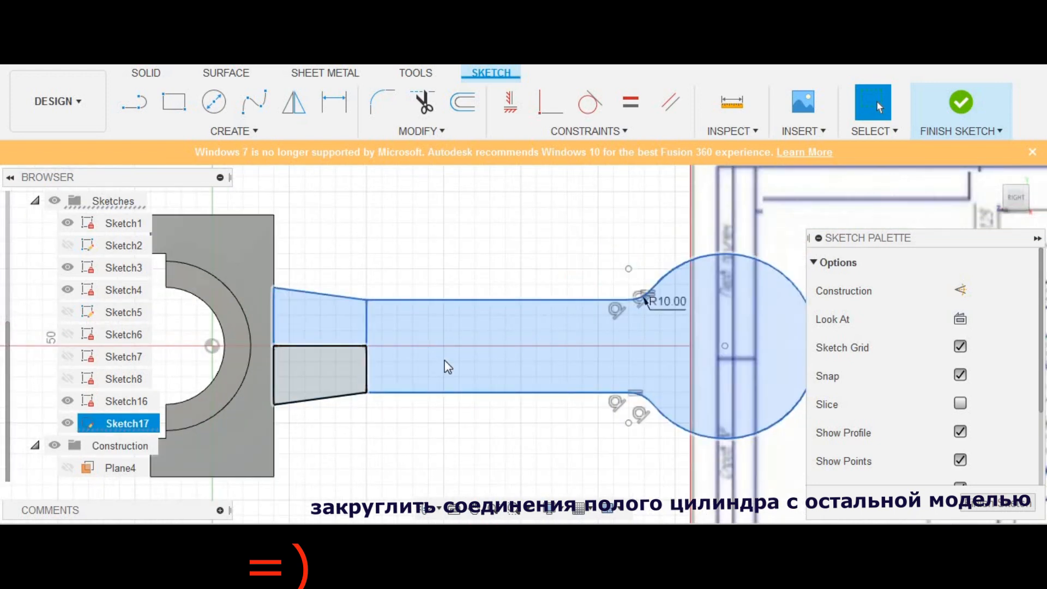
left_click(1027, 206)
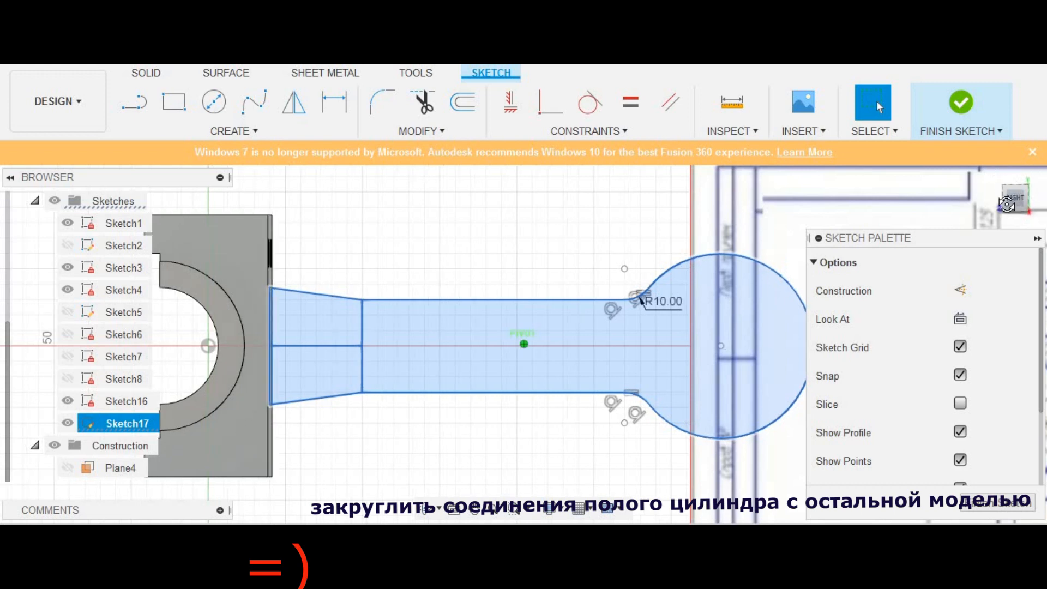
left_click(146, 73)
left_click(134, 101)
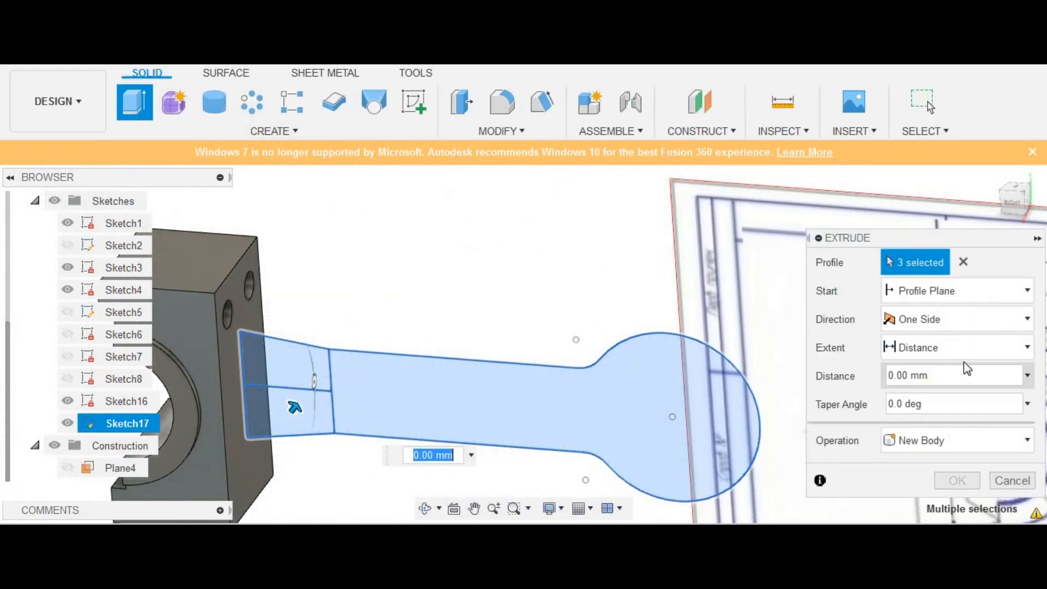
left_click(889, 349)
left_click(916, 326)
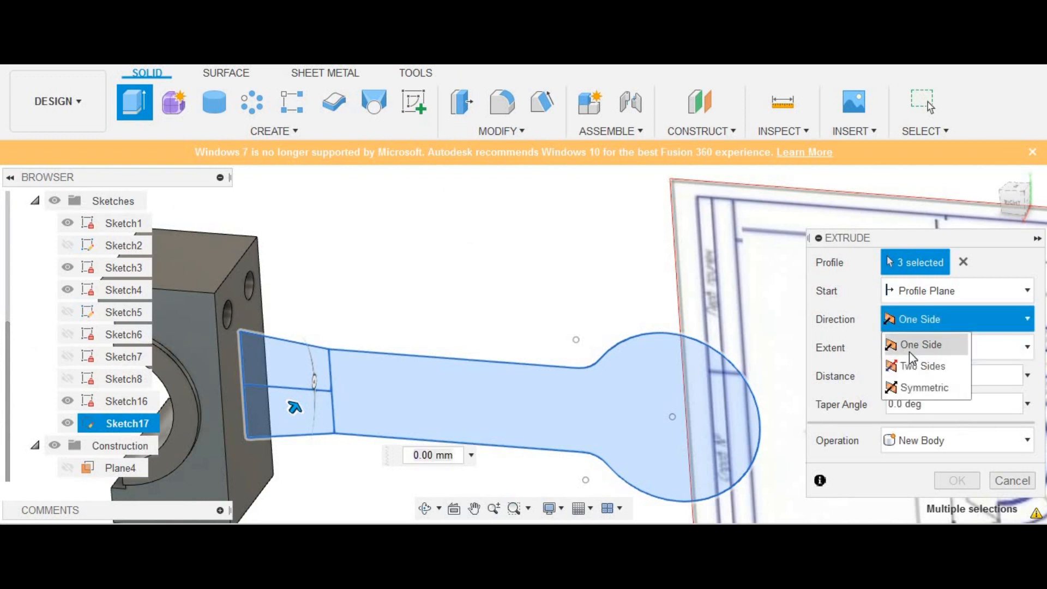
left_click(922, 364)
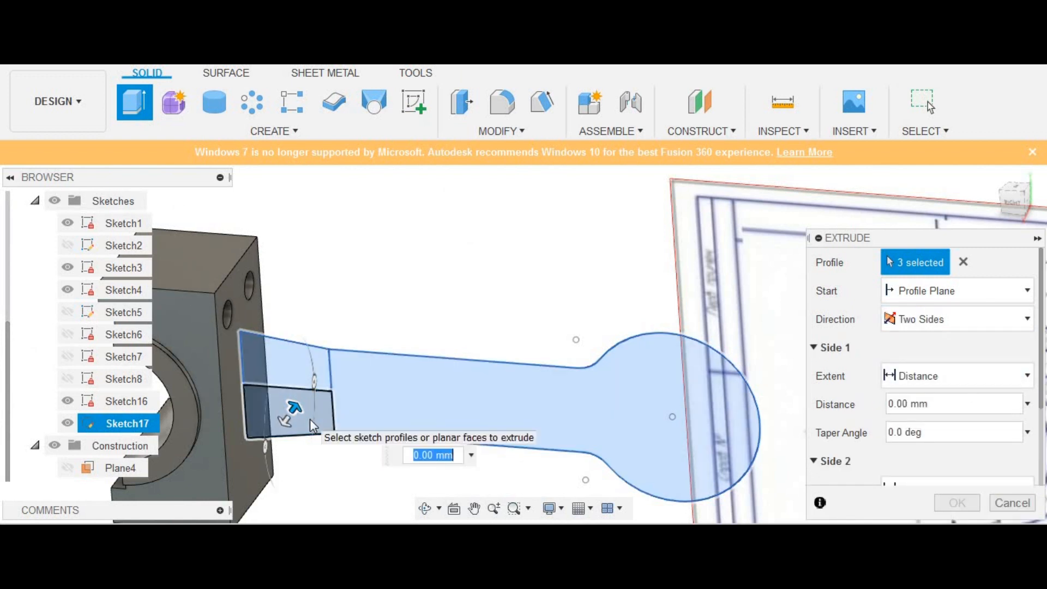
type("209")
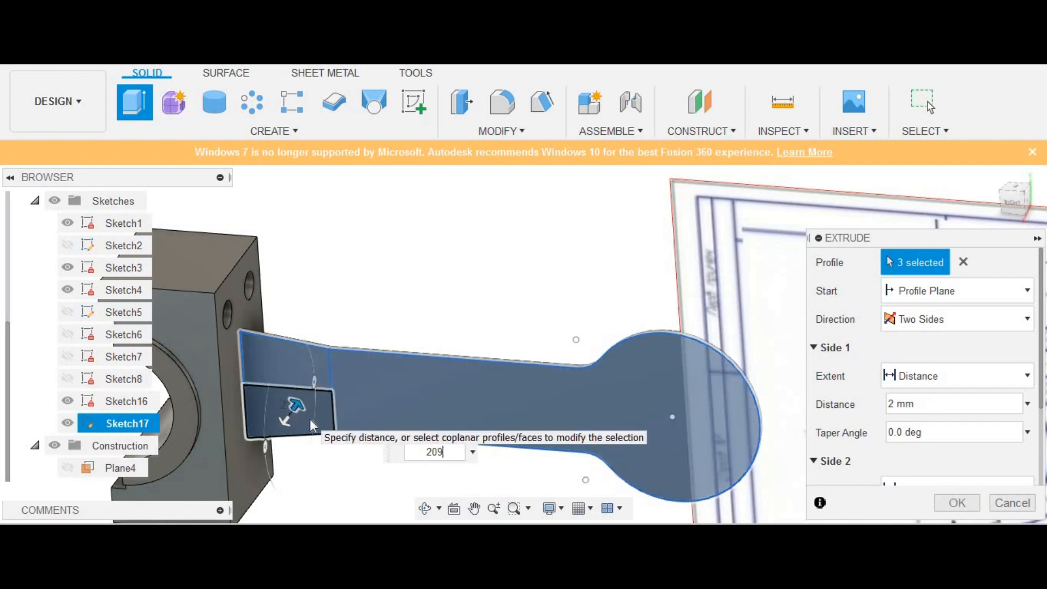
key("Tab")
type("20")
key("Return")
Examine the extruded neck, shank and small end against the views and dimensions of the reference drawing
scroll(636, 416, "down", 6)
scroll(763, 386, "down", 2)
scroll(829, 376, "up", 1)
scroll(890, 369, "down", 3)
scroll(931, 376, "down", 1)
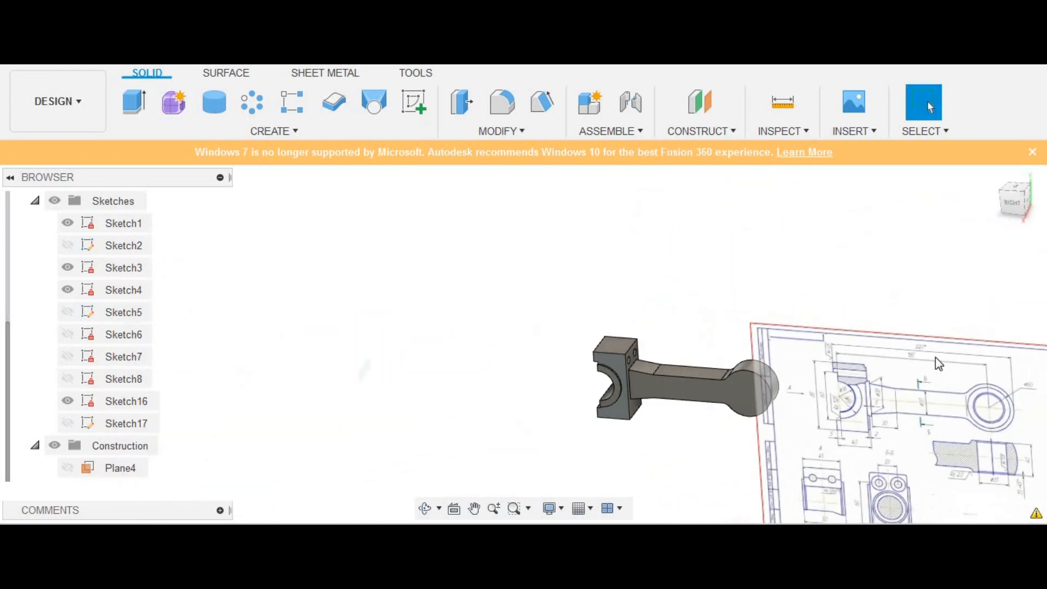
scroll(934, 362, "up", 2)
middle_click_drag(1004, 313, 924, 246)
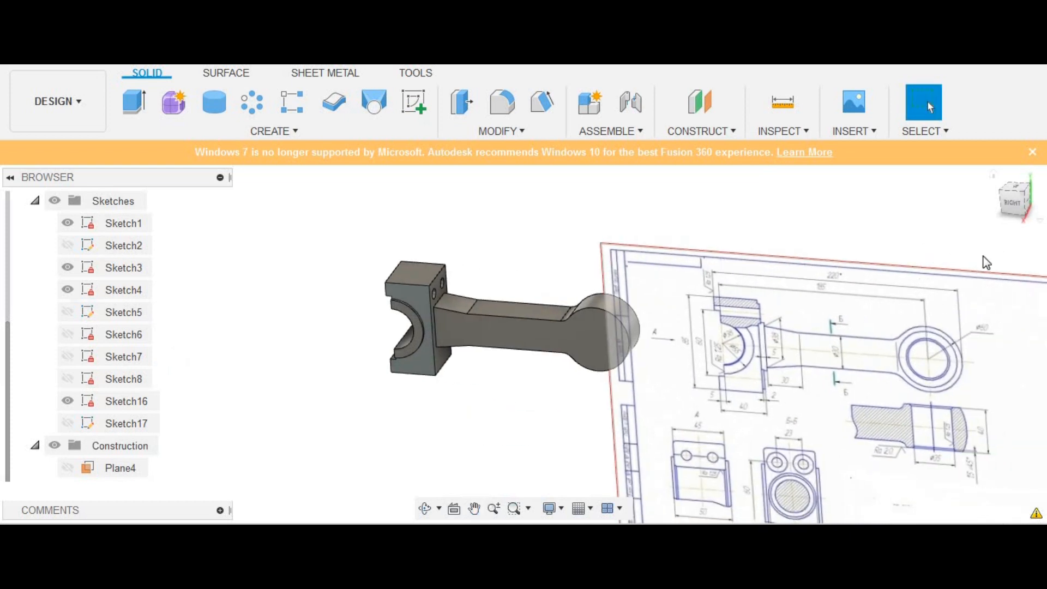
key("Escape")
middle_click_drag(917, 335, 1007, 271)
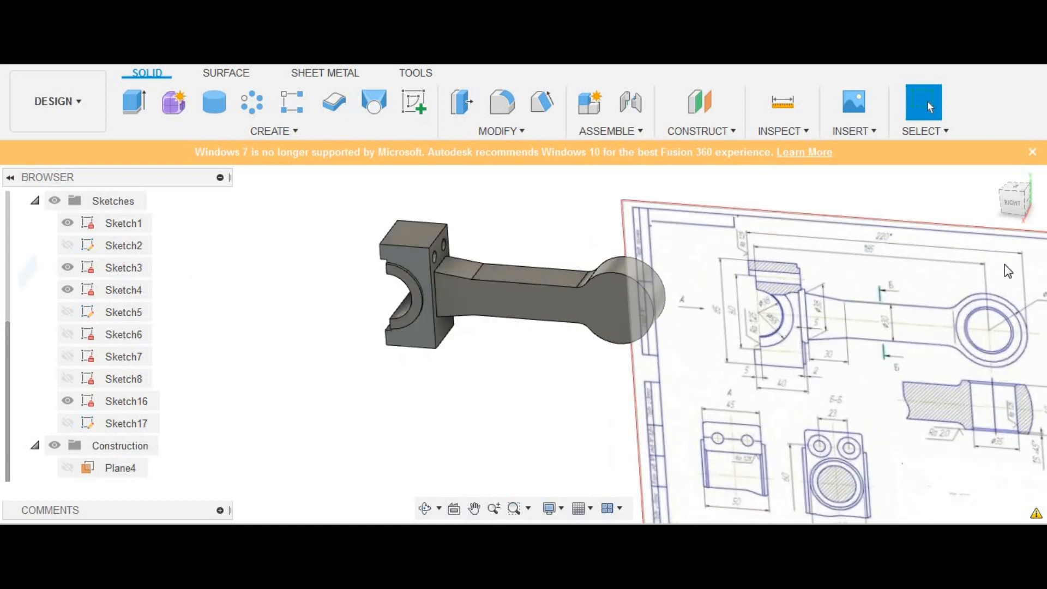
left_click(1003, 208)
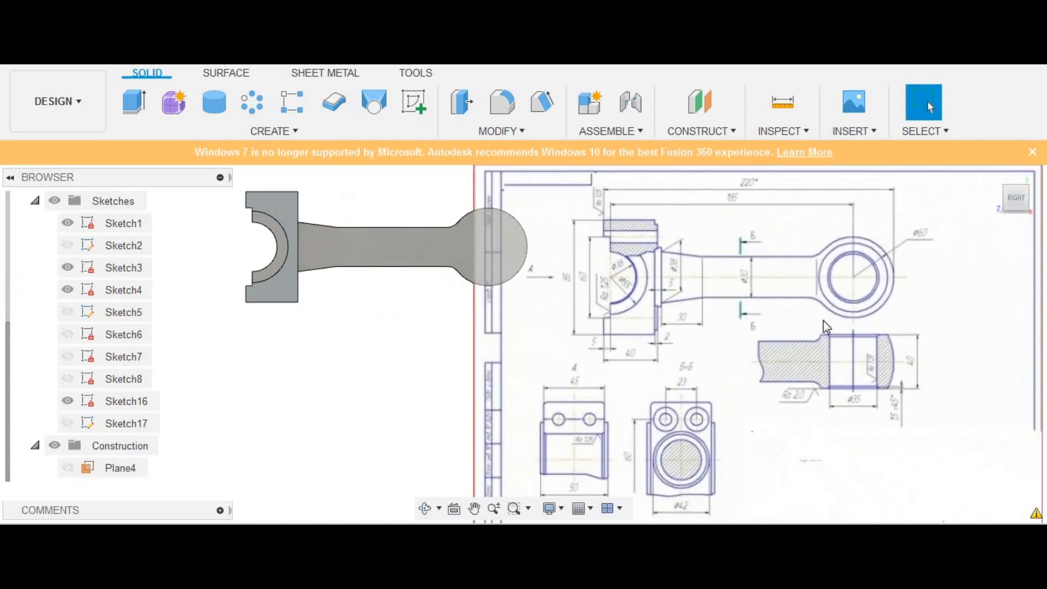
scroll(826, 326, "up", 2)
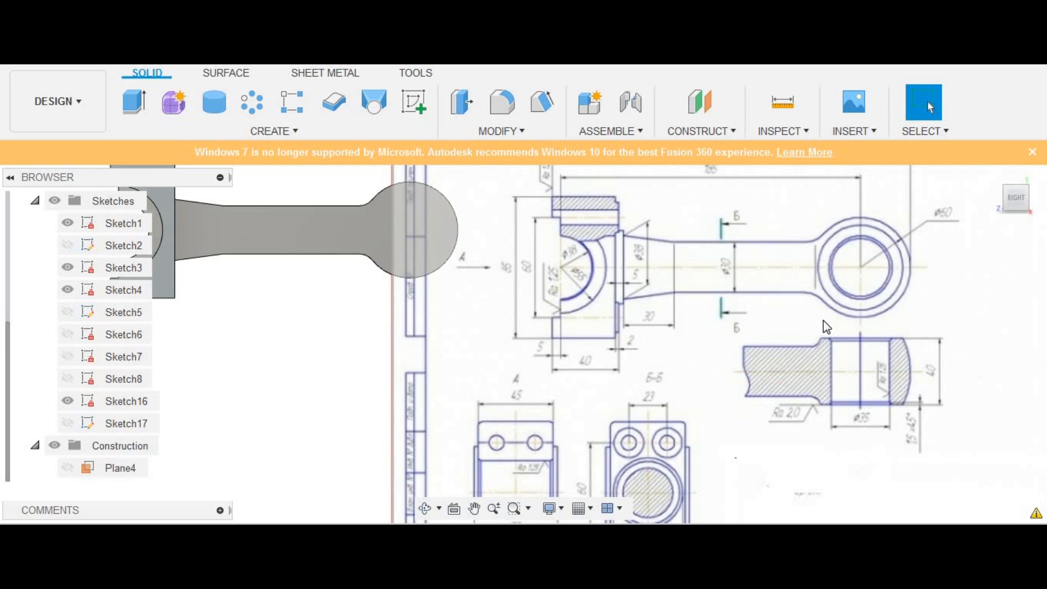
scroll(824, 327, "down", 2)
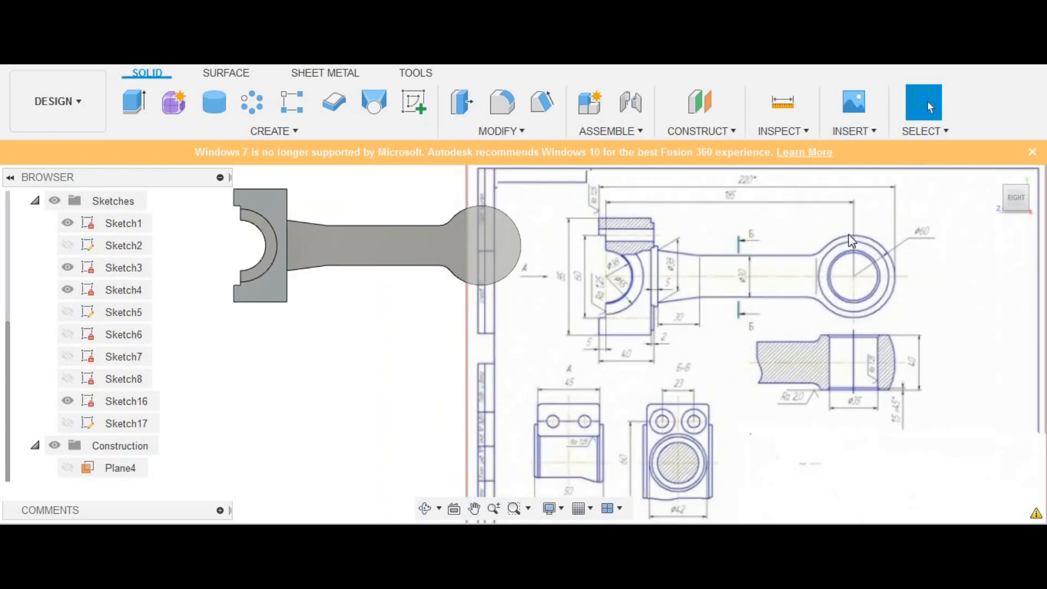
left_click(1015, 203)
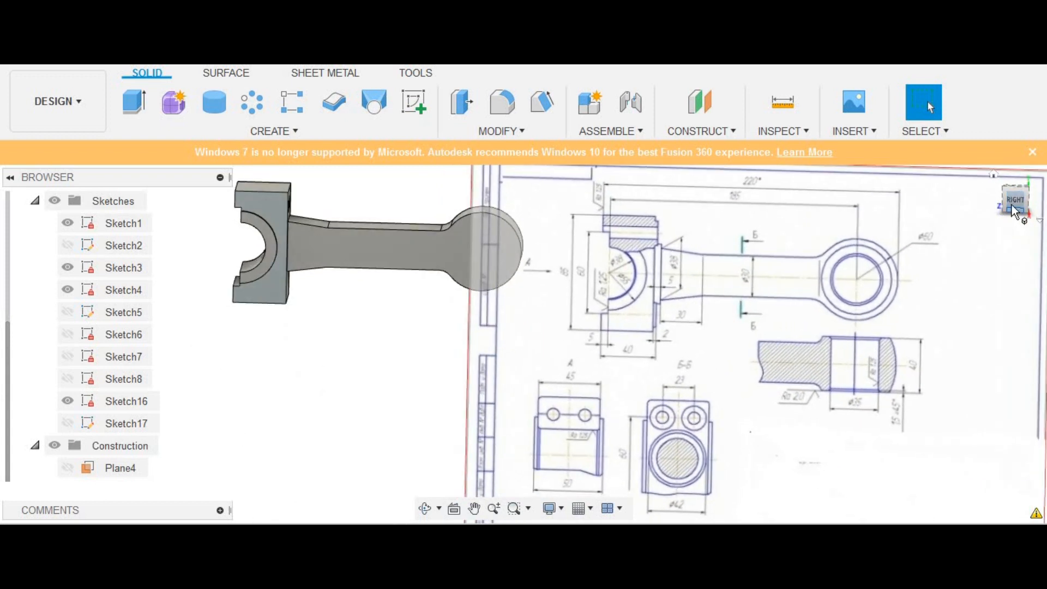
left_click(1012, 204)
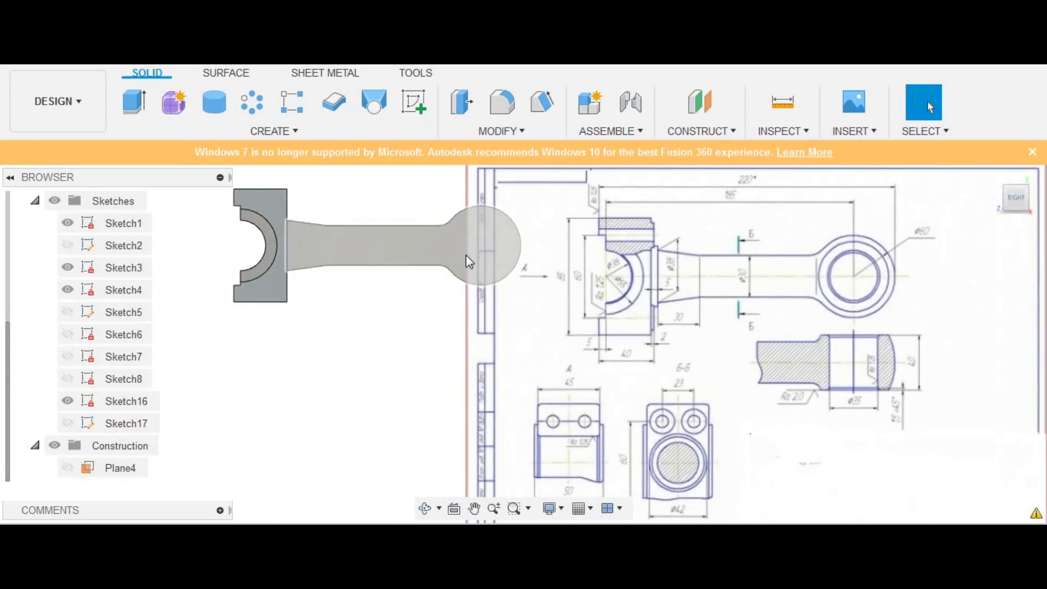
Sketch a 60 mm circle on the rod's flat side face, centred on and matching the rounded small end
left_click(466, 254)
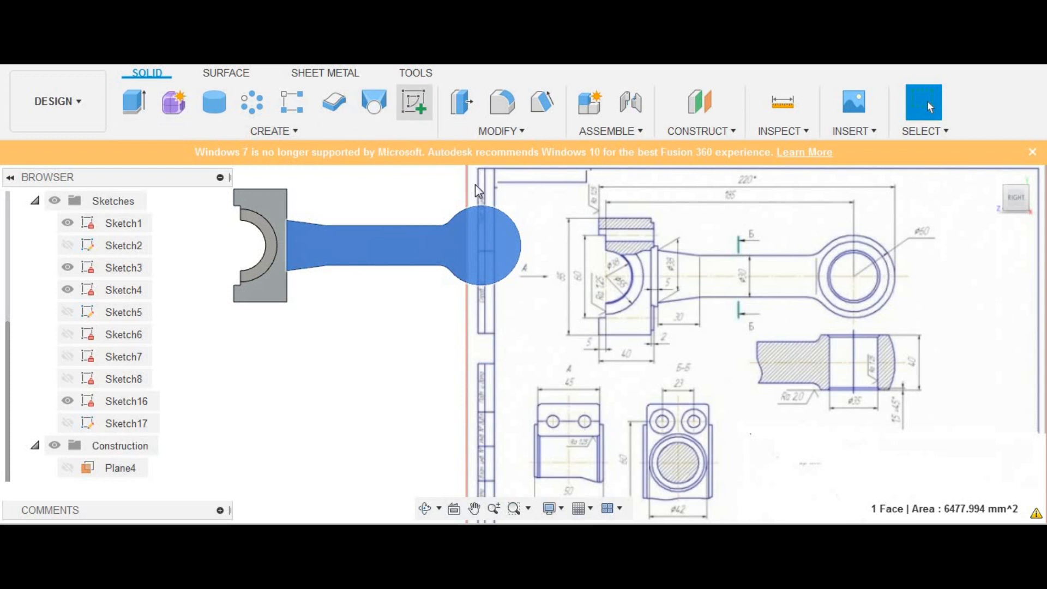
left_click(414, 102)
left_click(213, 105)
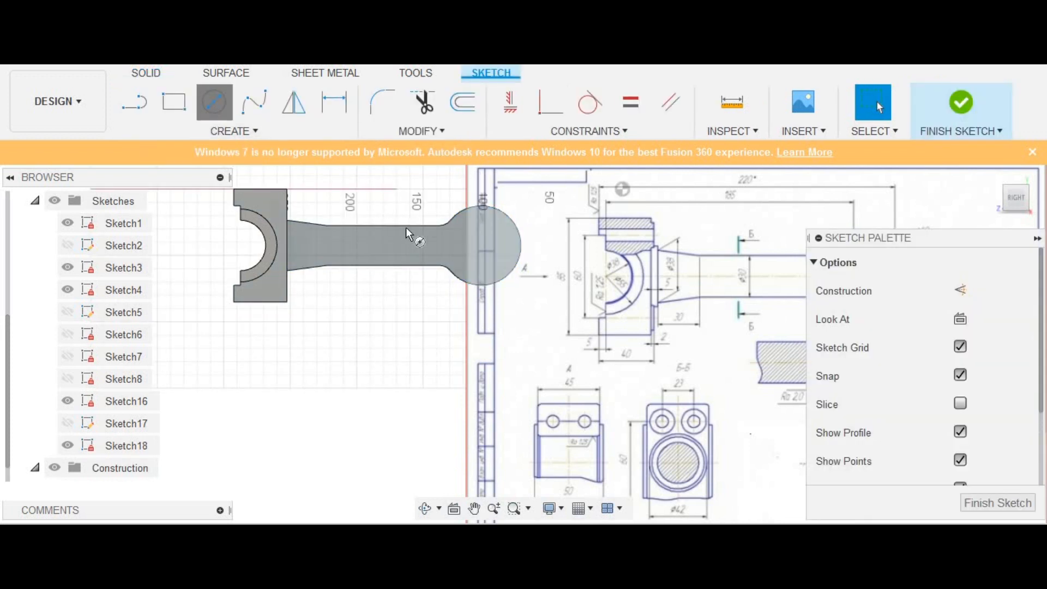
left_click(481, 245)
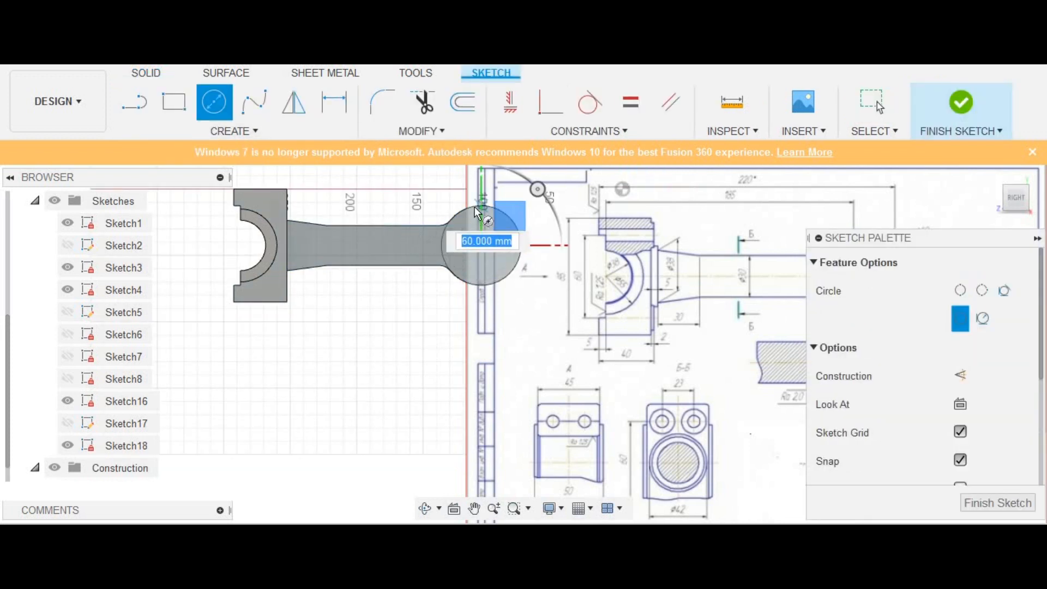
middle_click_drag(629, 272, 522, 256)
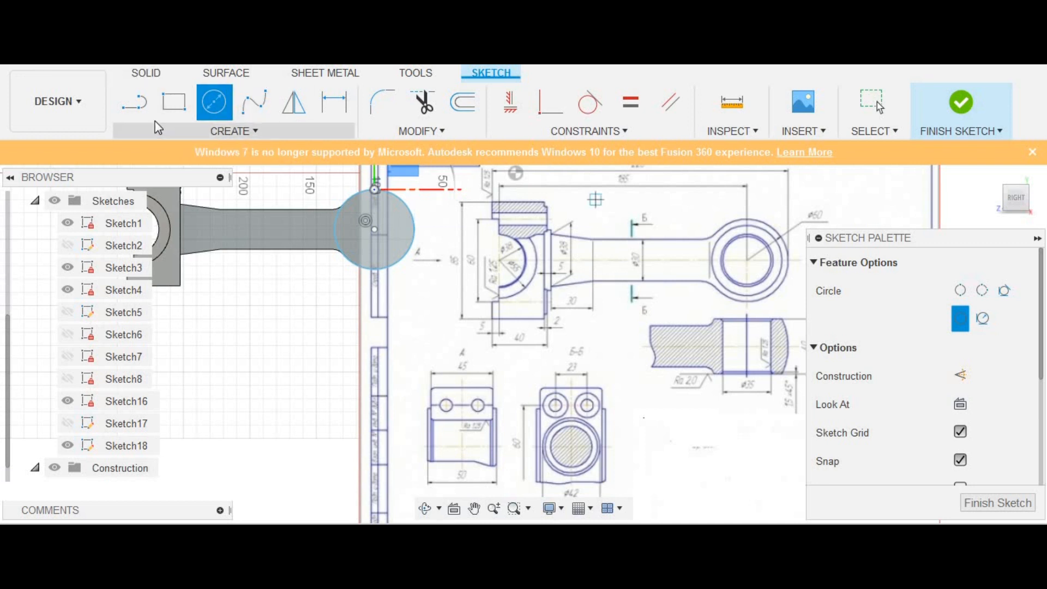
left_click(955, 103)
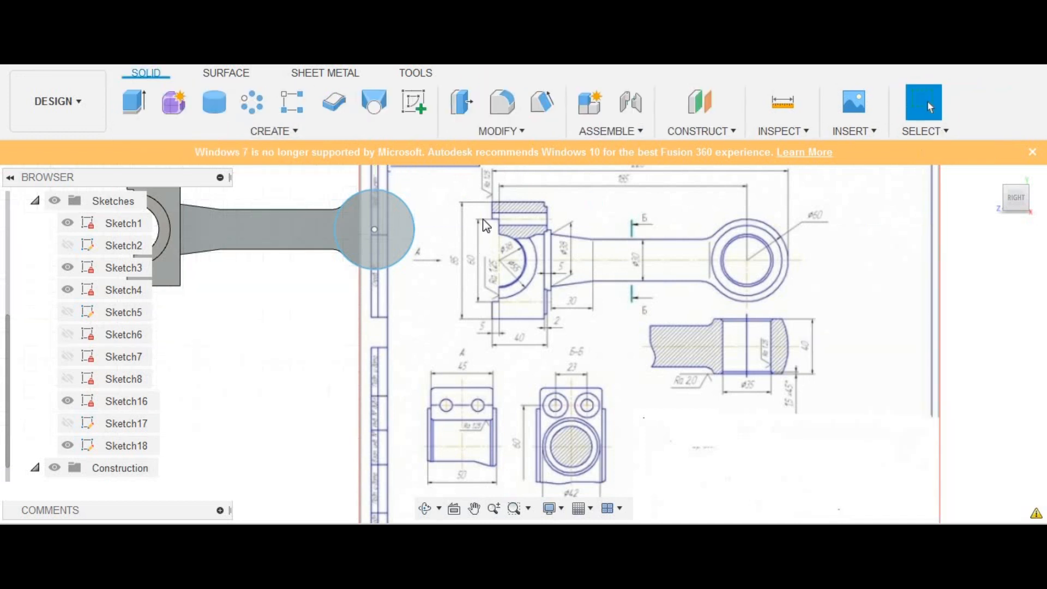
Extrude the 60 mm circle on the small end by 5 mm
left_click(386, 221)
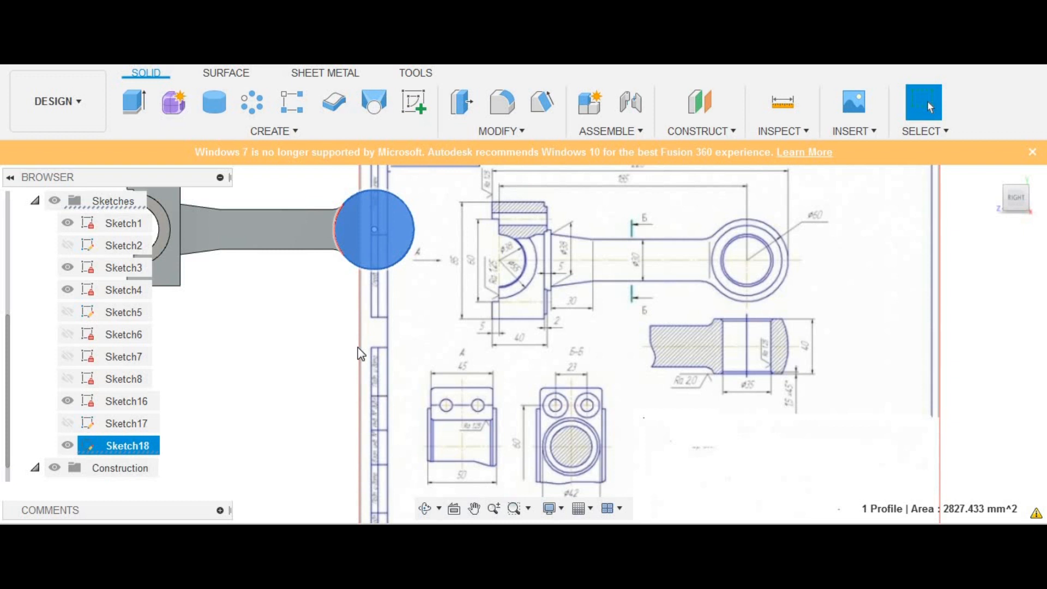
left_click(134, 102)
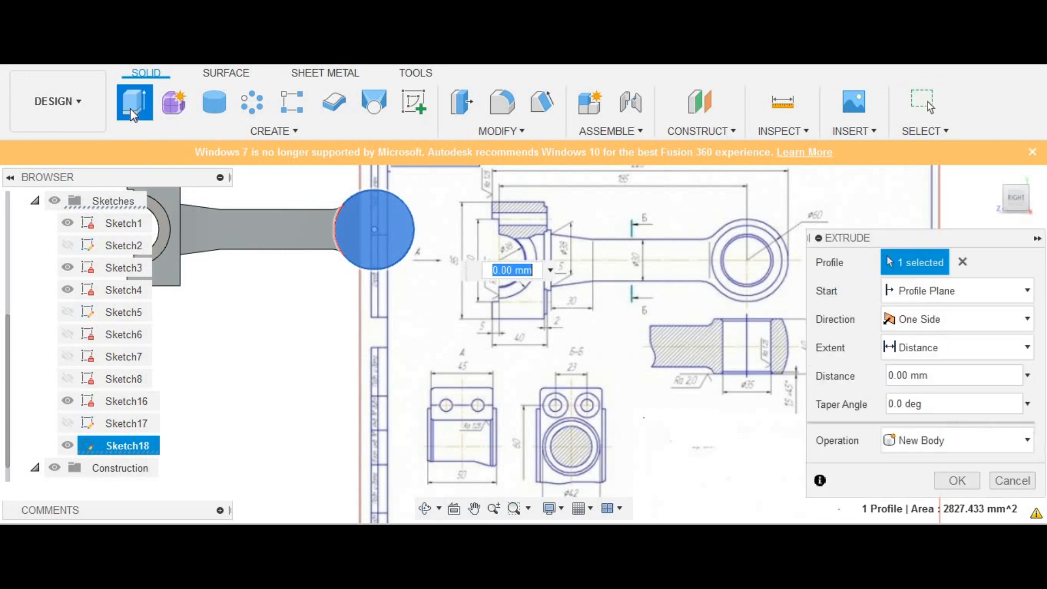
type("5")
key("Return")
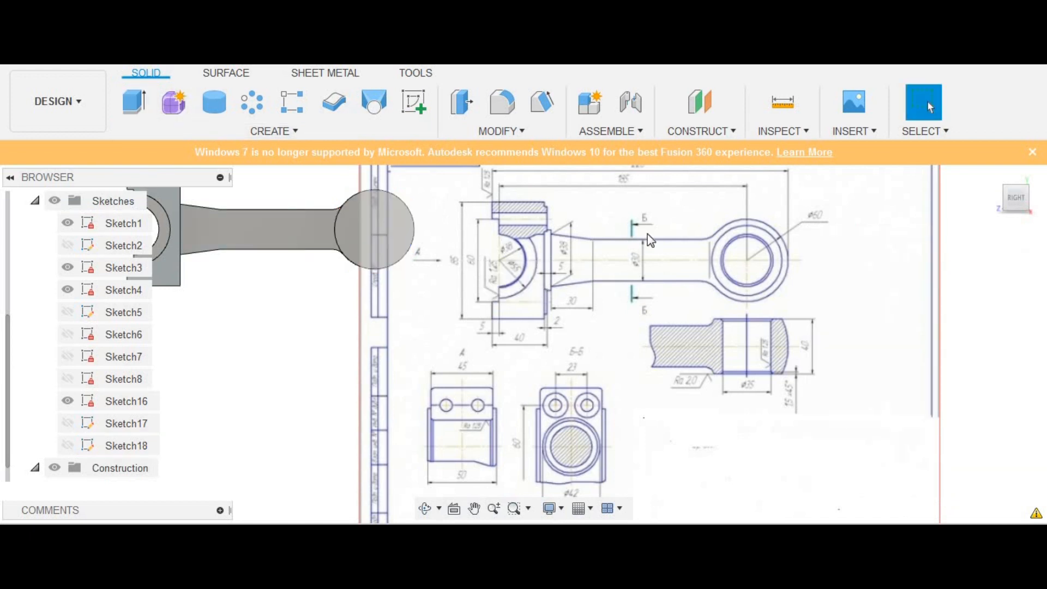
Move the connecting rod body along its length, clear of the reference drawing
left_click_drag(991, 211, 535, 196)
mouse_move(663, 240)
middle_mouse_down()
mouse_move(871, 284)
mouse_move(886, 309)
middle_mouse_up()
left_click_drag(1010, 204, 1028, 209)
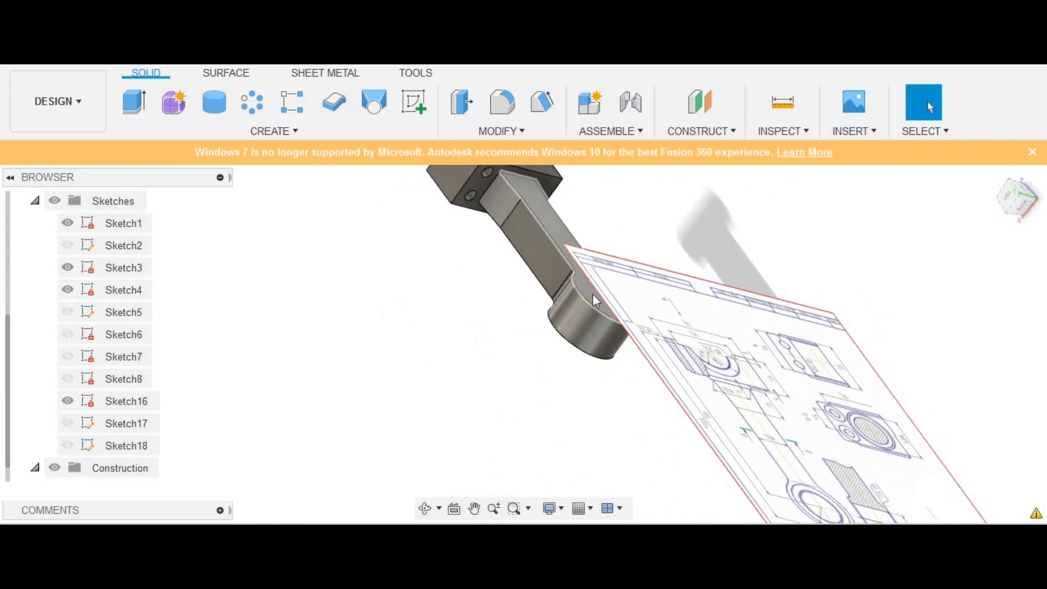
left_click(1012, 207)
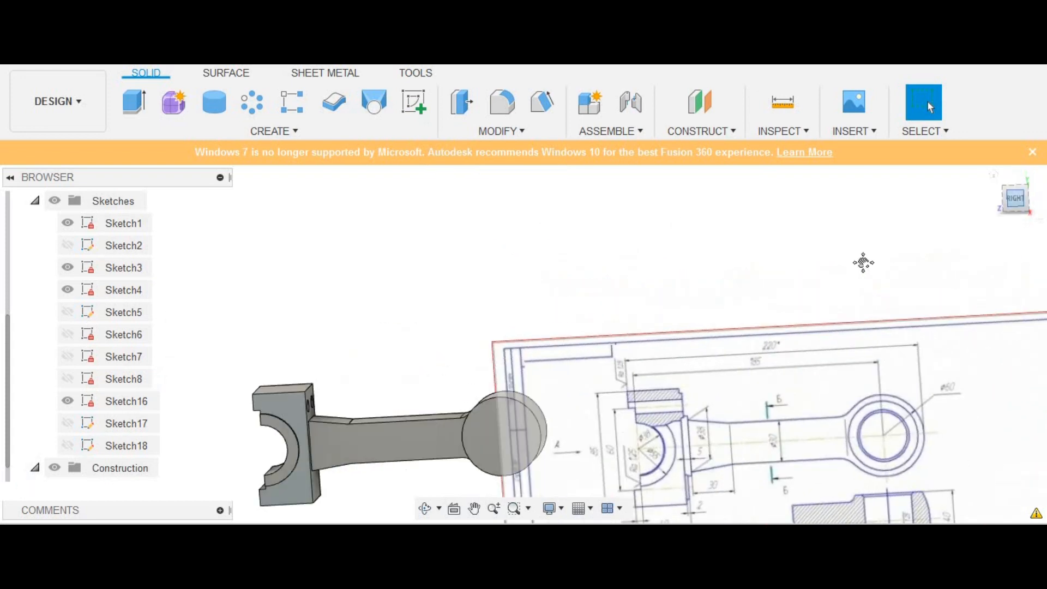
middle_click_drag(862, 262, 939, 186)
scroll(388, 338, "down", 1)
scroll(102, 276, "up", 4)
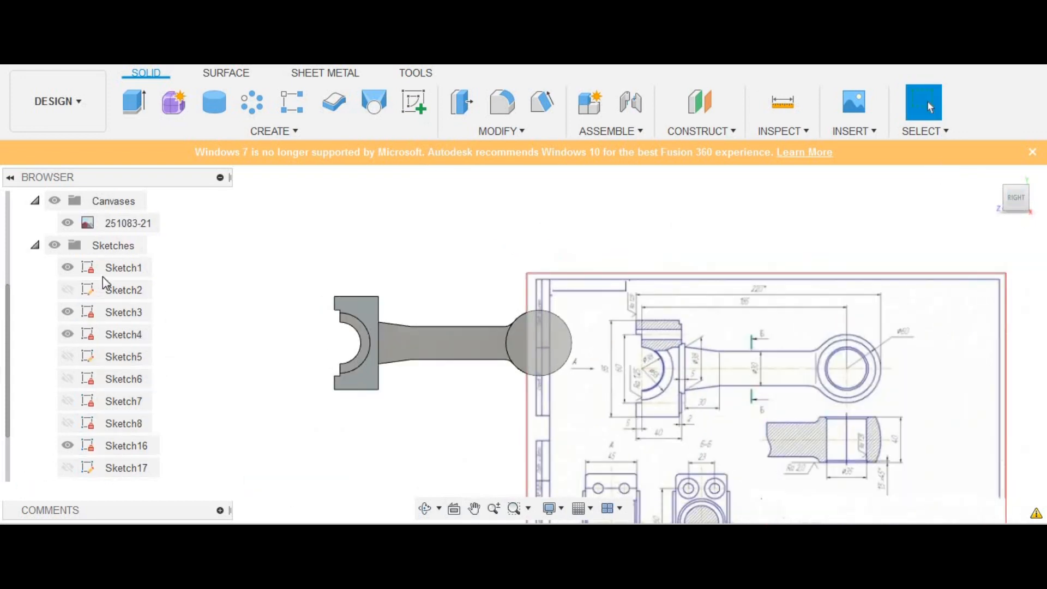
left_click(109, 223)
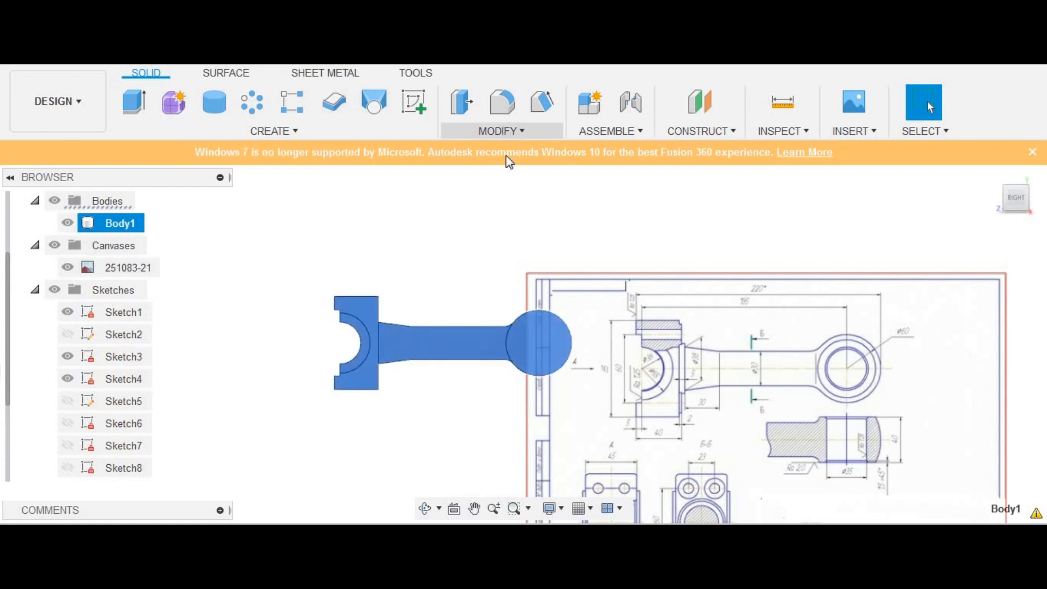
left_click(501, 131)
left_click(490, 280)
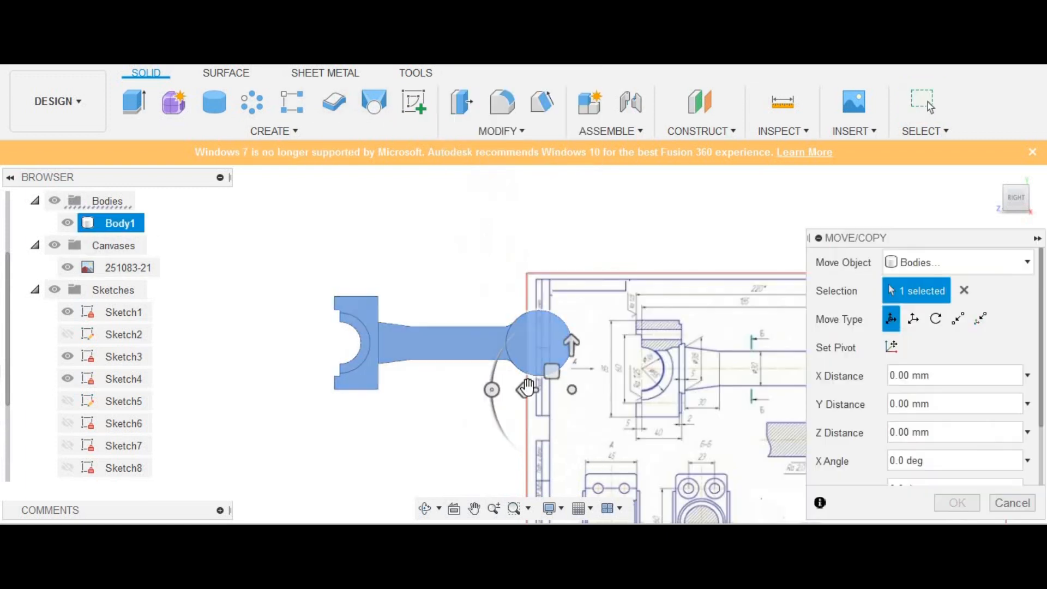
left_click_drag(527, 390, 374, 389)
left_click(955, 502)
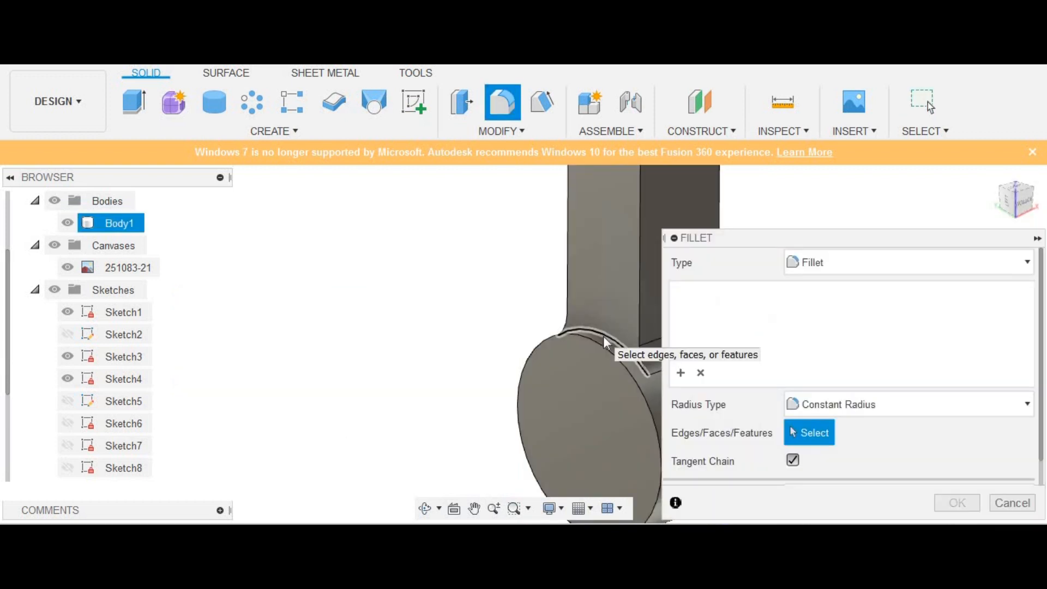
Fillet the curved edge where the shank's flat face meets the small end, with a 2 mm radius
left_click(631, 358)
middle_click_drag(449, 346, 378, 348)
type("1")
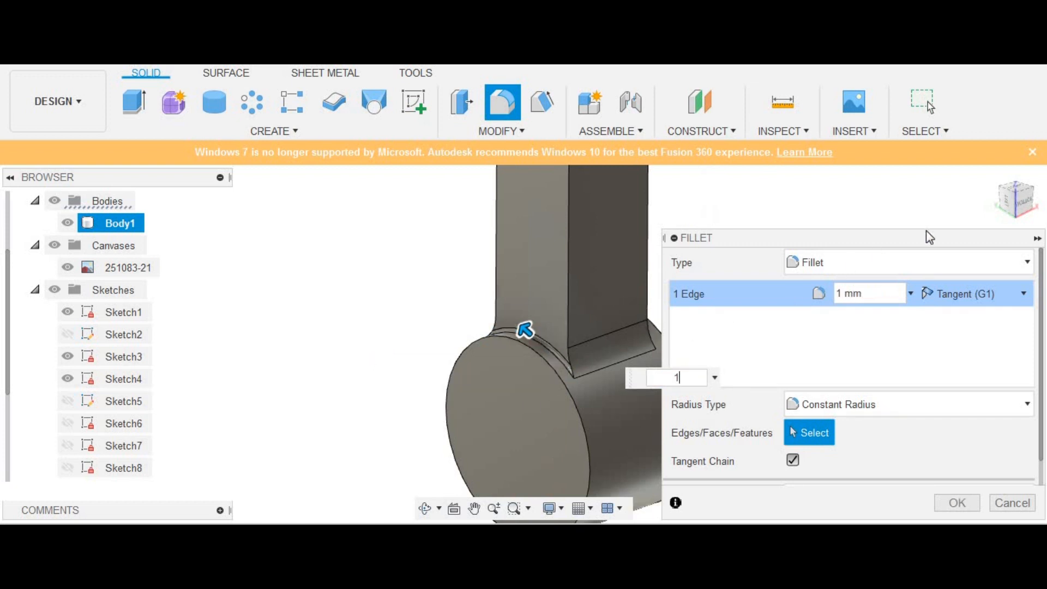
left_click_drag(1021, 201, 1002, 203)
middle_click_drag(396, 312, 282, 250, "shift")
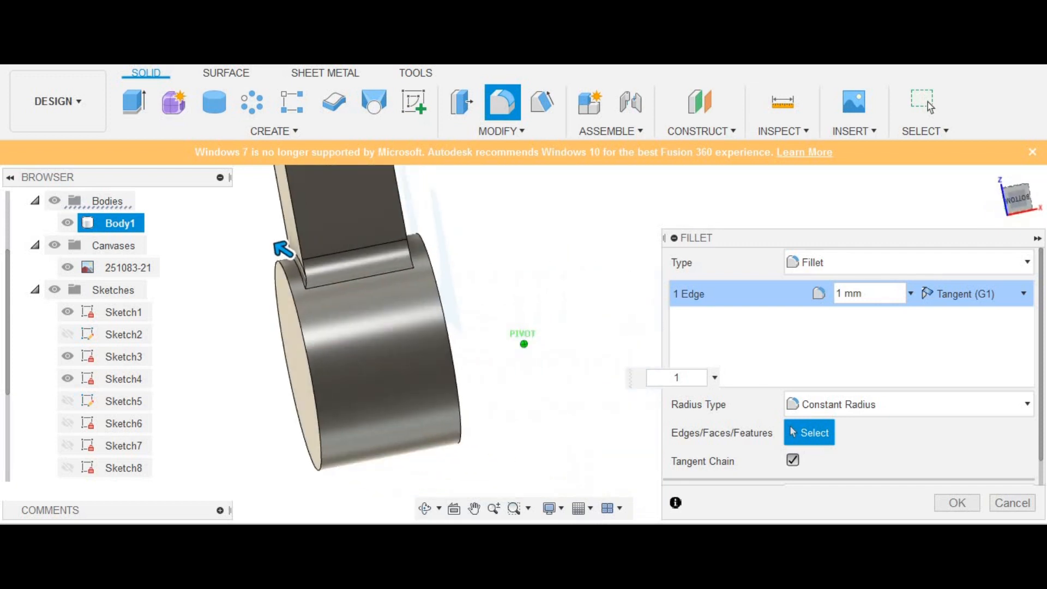
left_click(1021, 201)
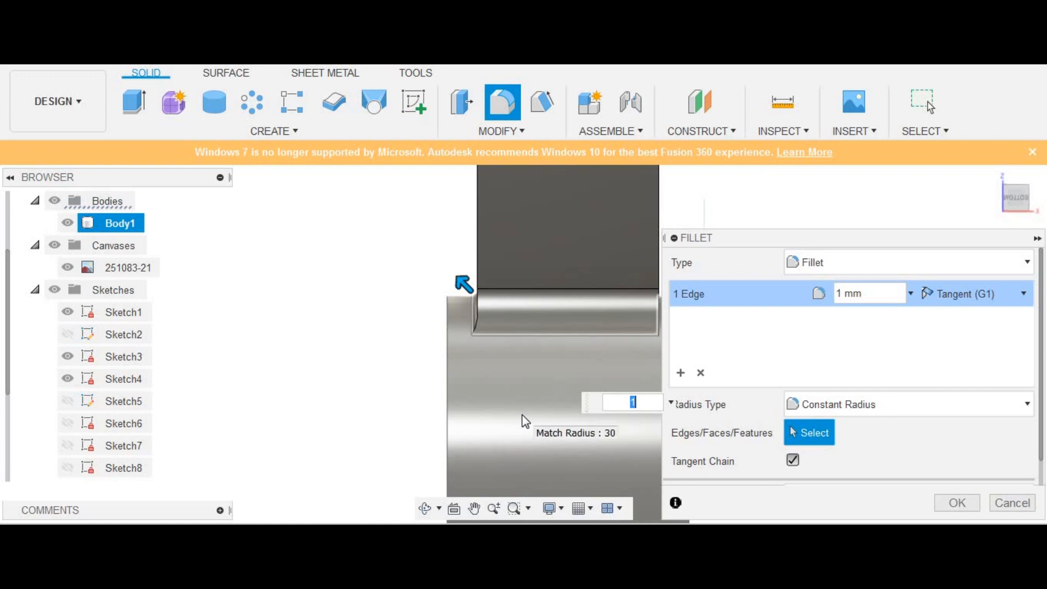
type("2")
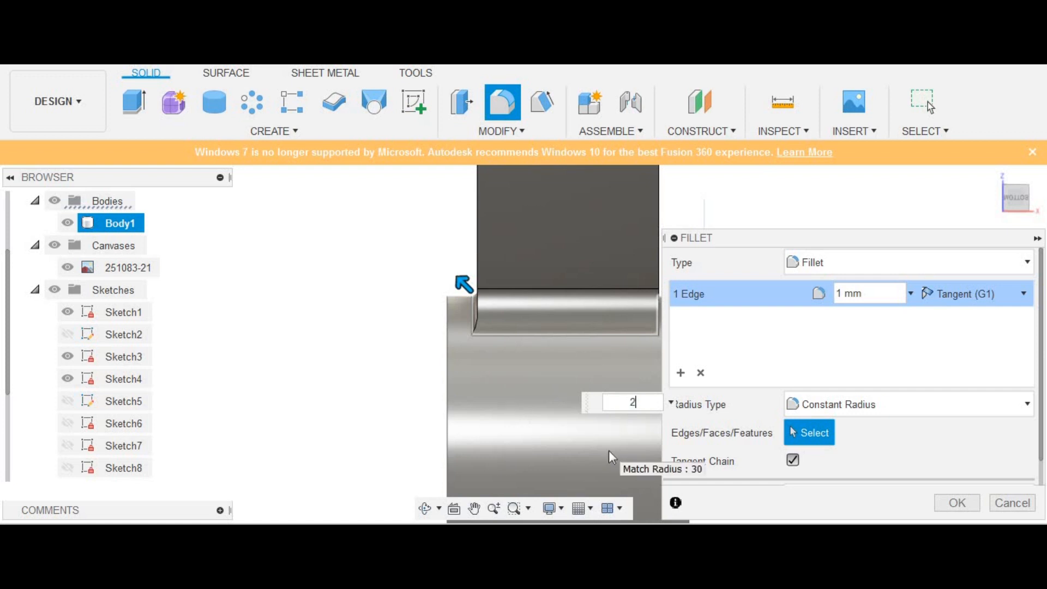
middle_click_drag(498, 372, 422, 397)
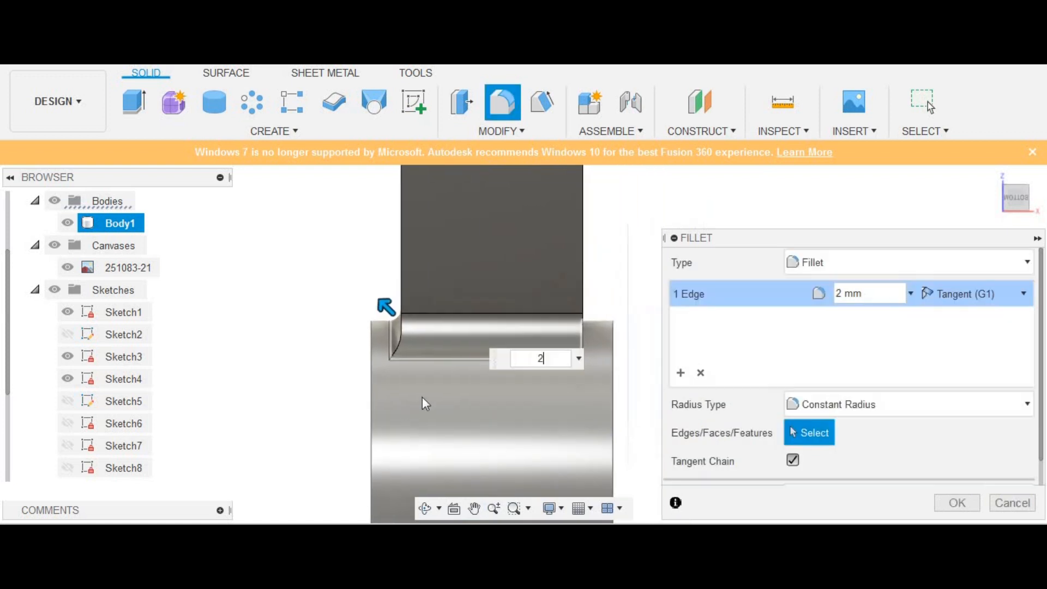
left_click(957, 502)
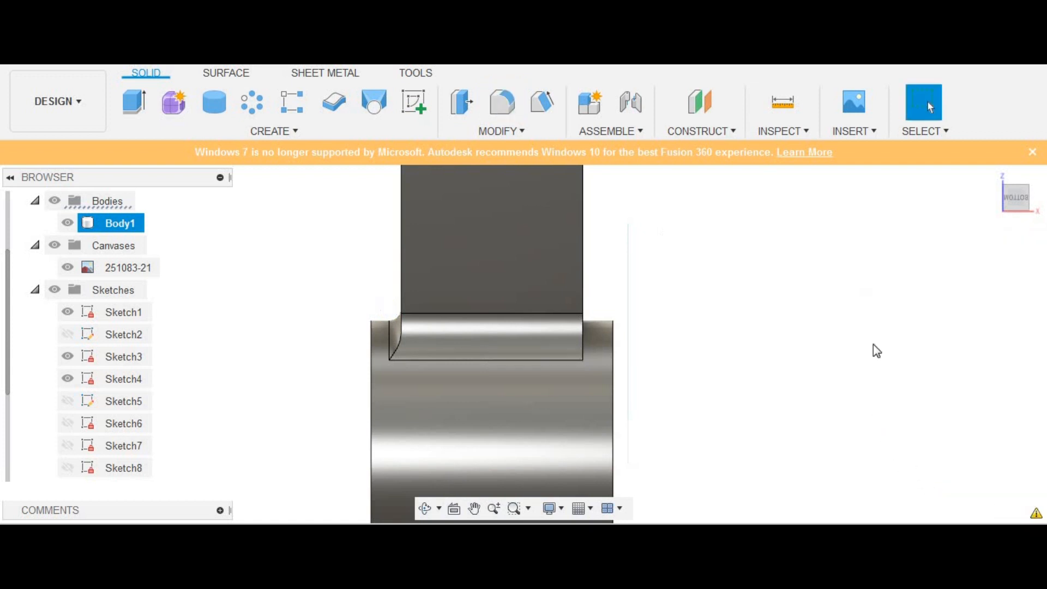
Hide Sketch16, the big-end profile sketch overlapping the small end
scroll(991, 211, "down", 2)
left_click_drag(1013, 202, 968, 206)
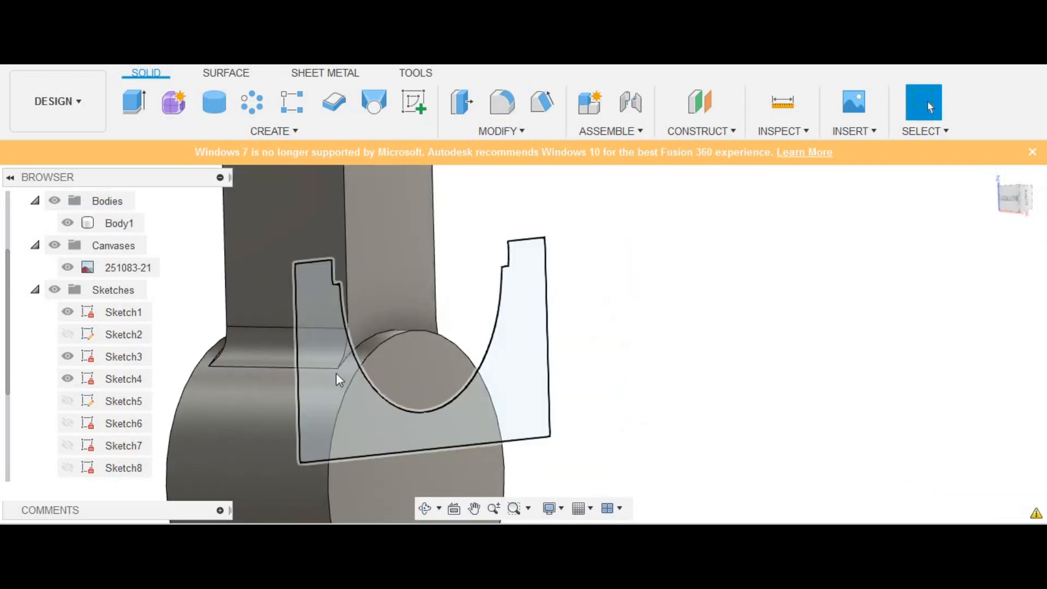
scroll(343, 364, "up", 1)
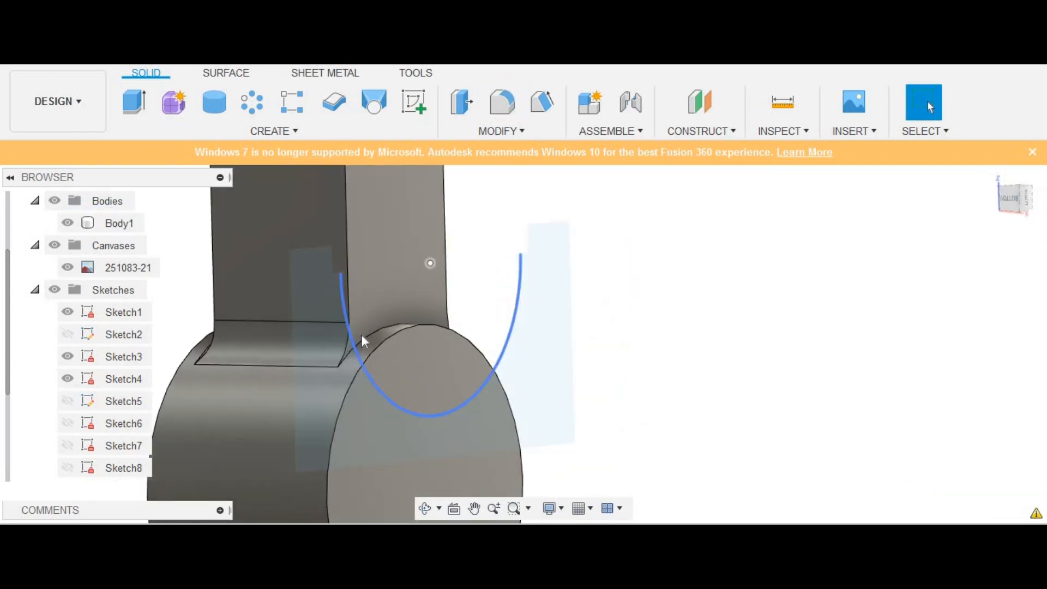
left_click(384, 432)
scroll(99, 400, "down", 3)
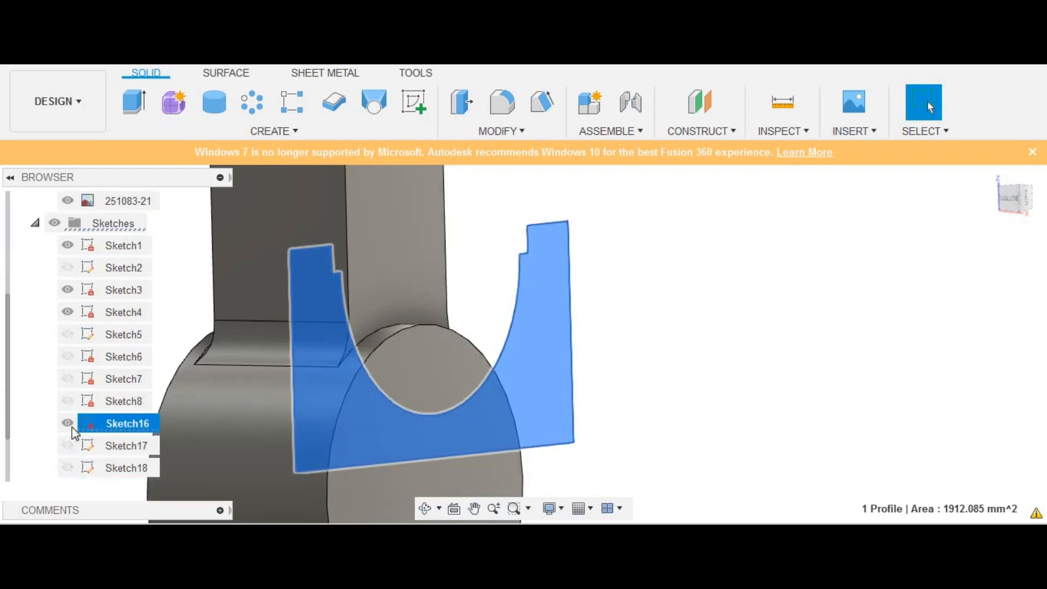
left_click(67, 423)
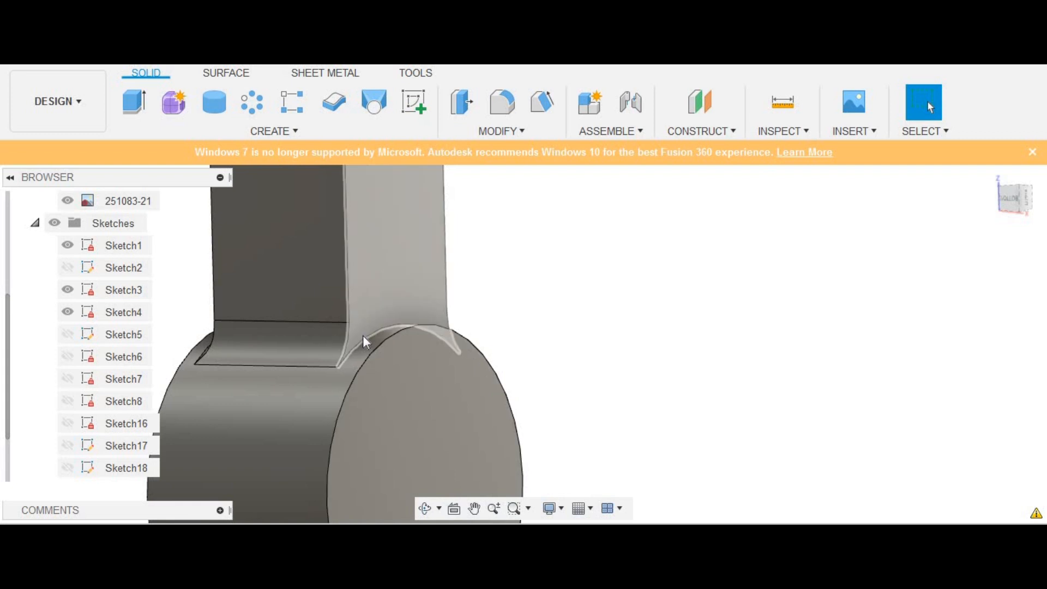
Fillet the matching curved edge on the opposite side of the small end with a 2 mm radius
left_click(362, 336)
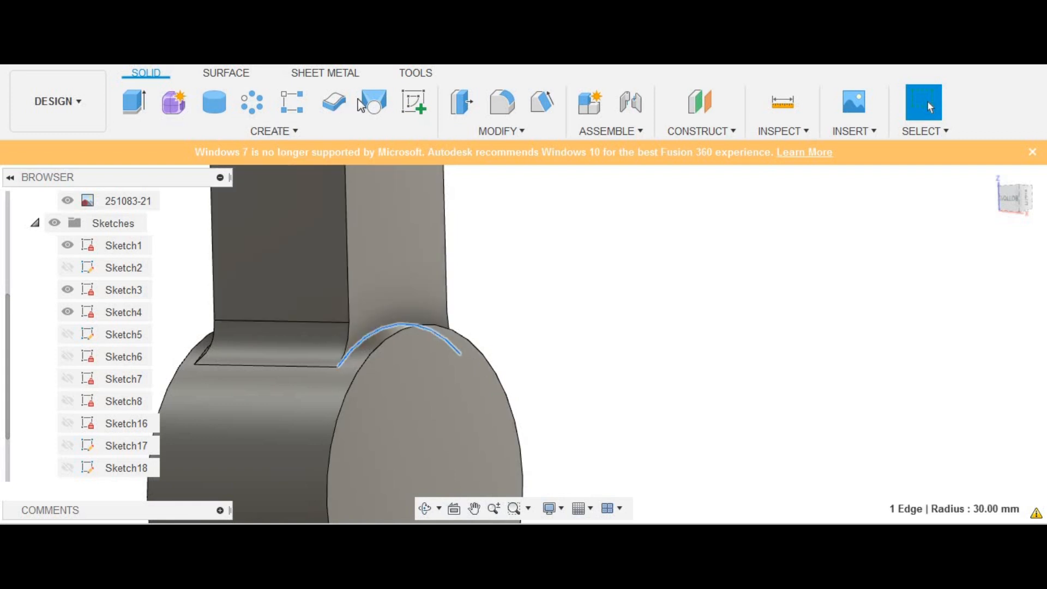
left_click(513, 106)
type("2")
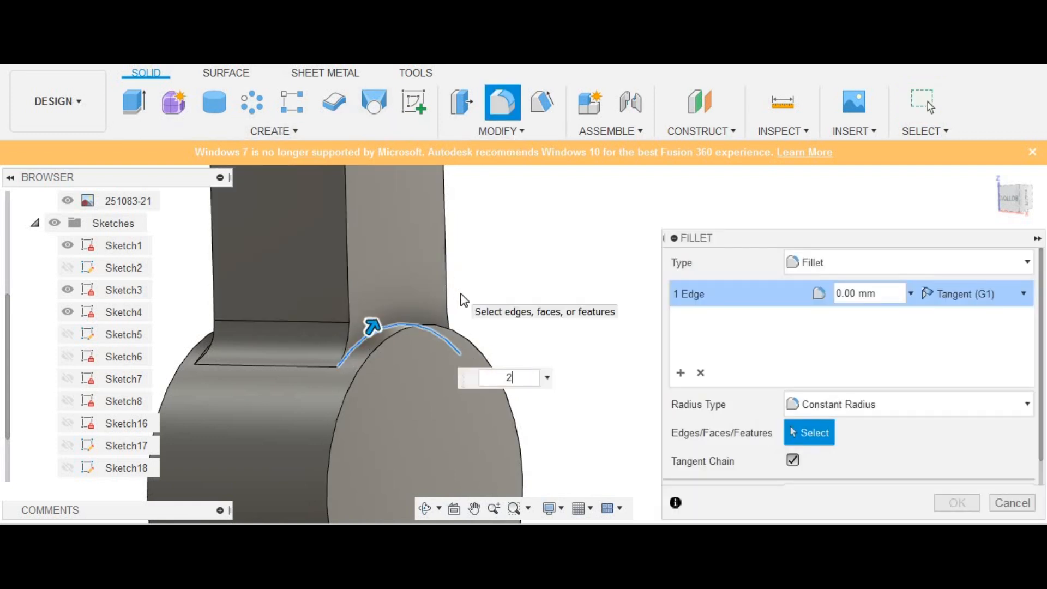
key("Return")
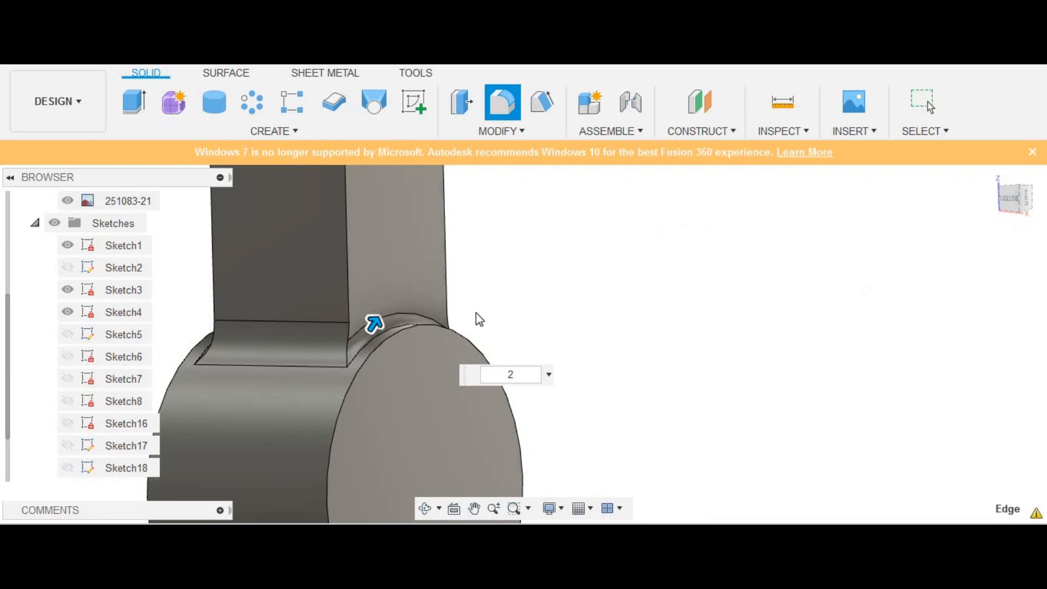
Sketch a 38 mm circle on the small end's flat round face, concentric with its outer edge
scroll(945, 349, "down", 2)
mouse_move(1041, 188)
left_mouse_down()
mouse_move(1036, 251)
mouse_move(1020, 213)
left_mouse_up()
left_click_drag(725, 371, 712, 313)
scroll(712, 313, "down", 4)
left_click(709, 377)
scroll(709, 377, "down", 1)
middle_click_drag(709, 377, 706, 438)
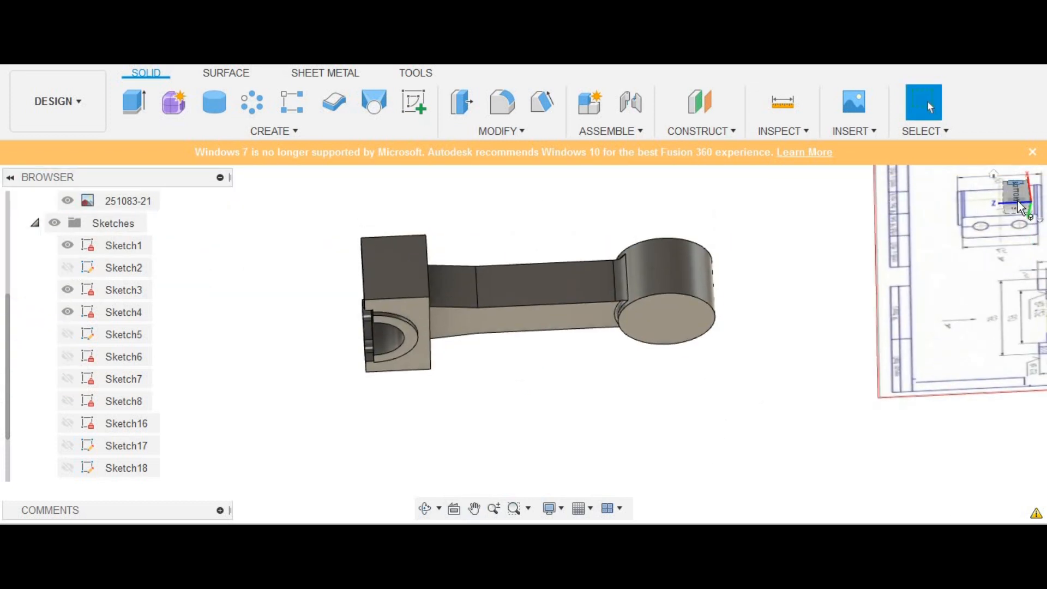
middle_click_drag(1017, 173, 731, 226, "shift")
left_click(672, 284)
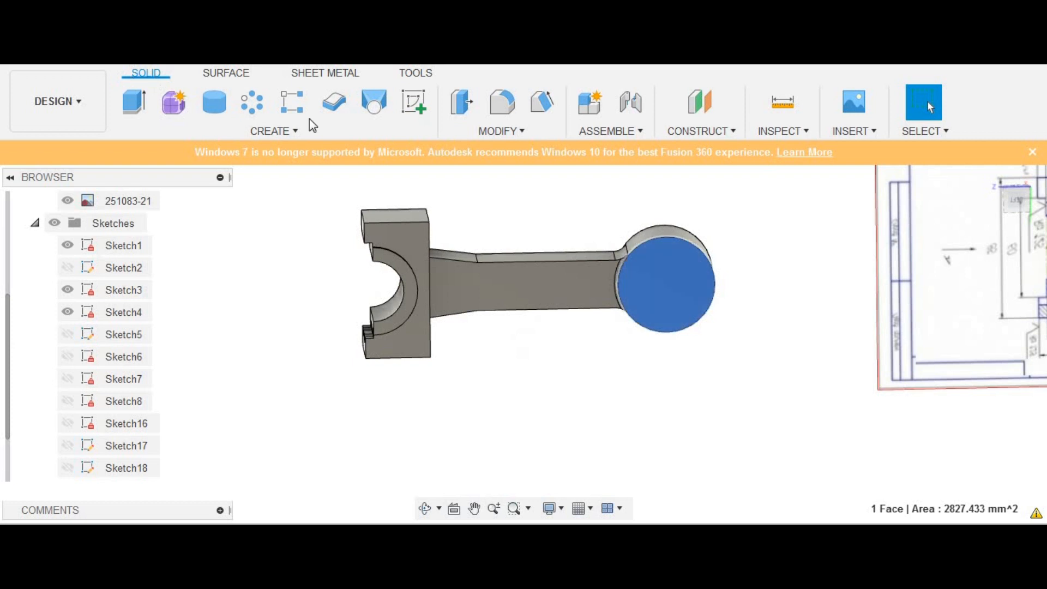
left_click(424, 102)
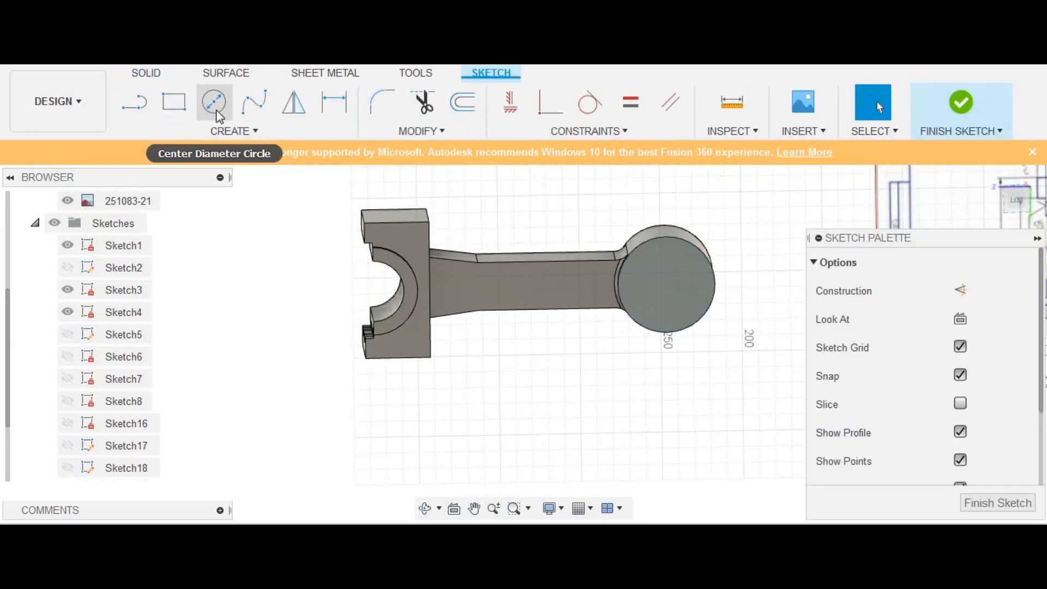
left_click(214, 102)
left_click(667, 284)
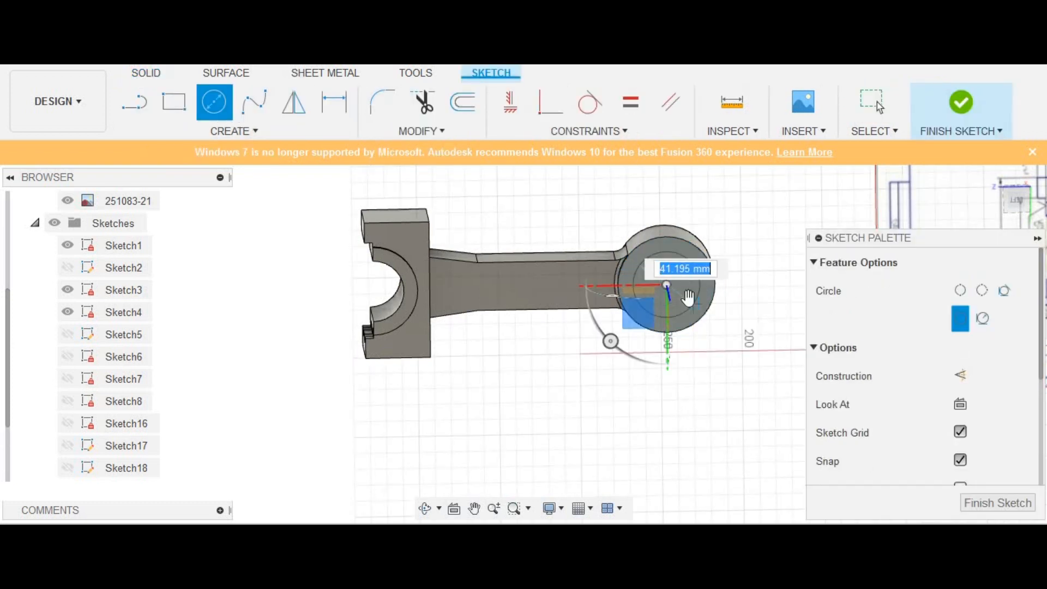
type("38")
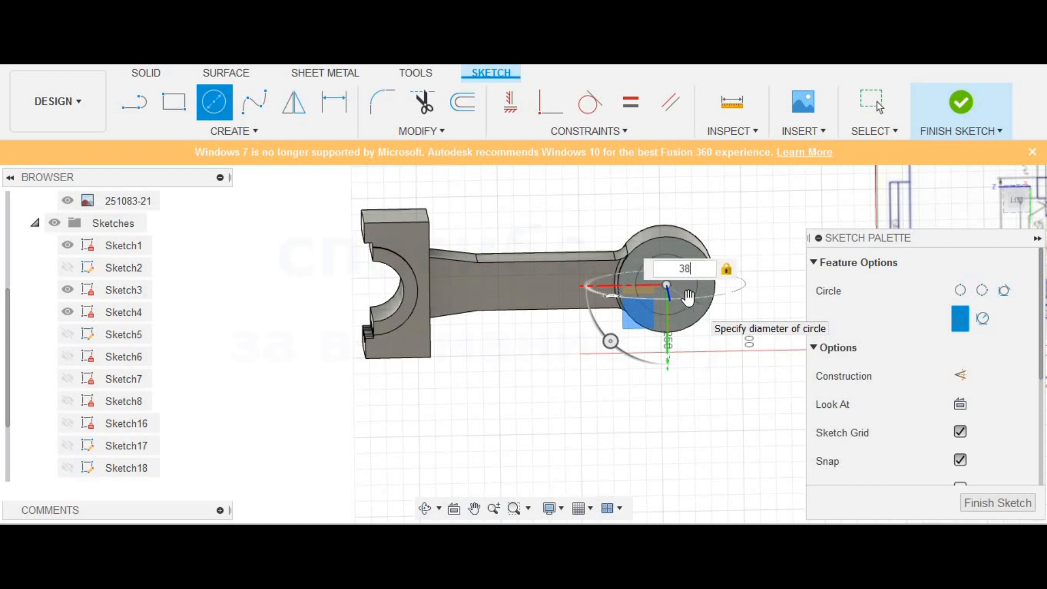
key("Return")
key("Escape")
Cut the 38 mm circle through the small end by extruding it -170 mm
scroll(658, 308, "up", 3)
left_click(658, 308)
left_click(146, 73)
left_click(142, 115)
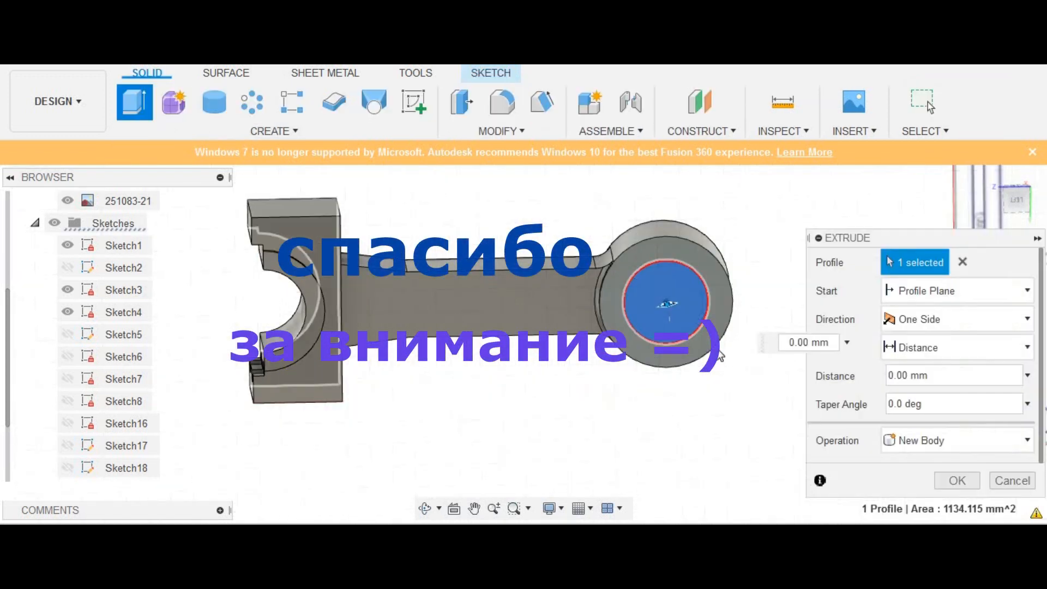
left_click_drag(671, 306, 678, 231)
key("Return")
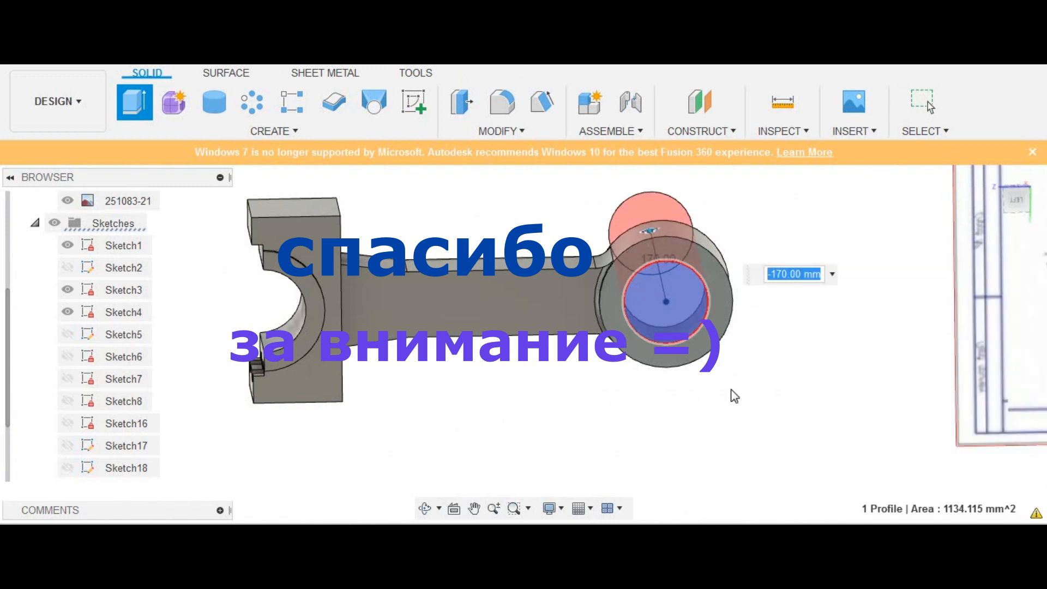
Examine the bored connecting rod against the views and dimensions of the reference drawing
scroll(819, 326, "down", 4)
middle_click_drag(812, 330, 732, 349)
scroll(851, 341, "up", 2)
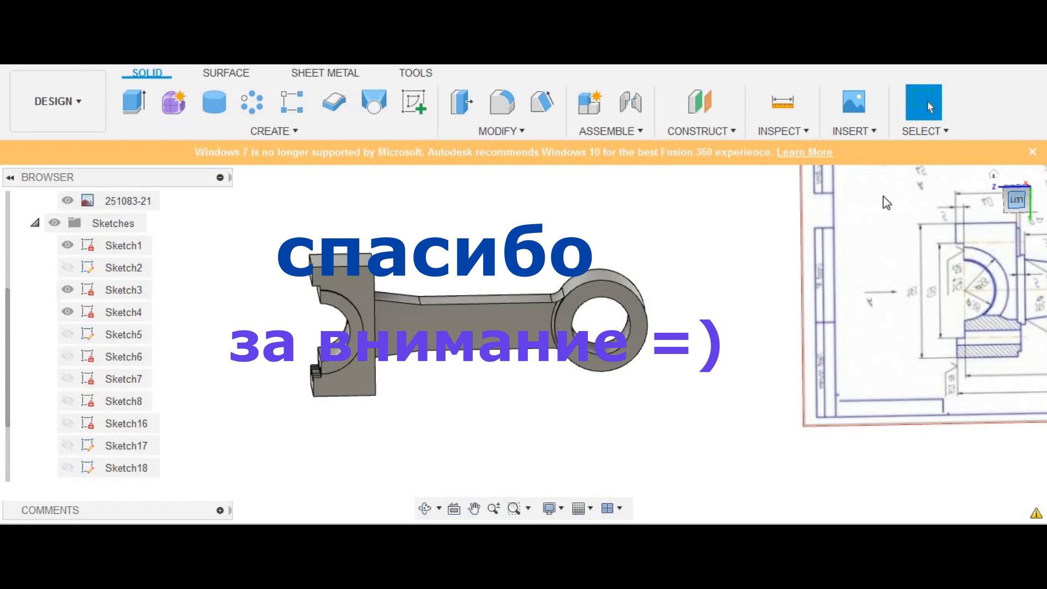
scroll(642, 325, "up", 2)
scroll(643, 326, "down", 2)
scroll(897, 246, "down", 1)
mouse_move(703, 268)
middle_mouse_down()
mouse_move(661, 309)
mouse_move(698, 333)
mouse_move(662, 381)
mouse_move(630, 381)
middle_mouse_up()
scroll(627, 391, "down", 1)
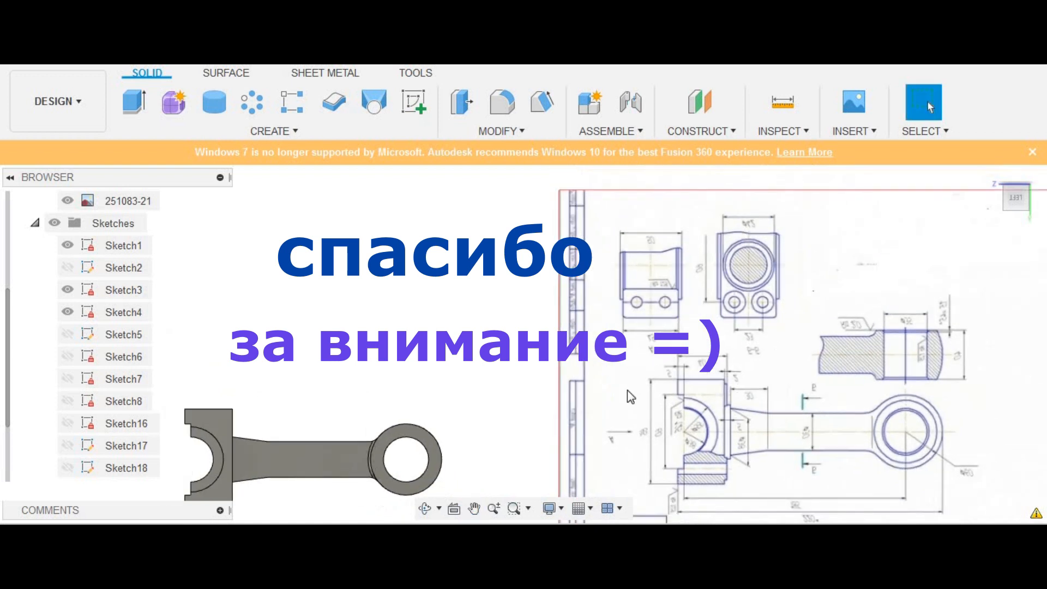
scroll(627, 390, "up", 2)
middle_click_drag(627, 384, 602, 386)
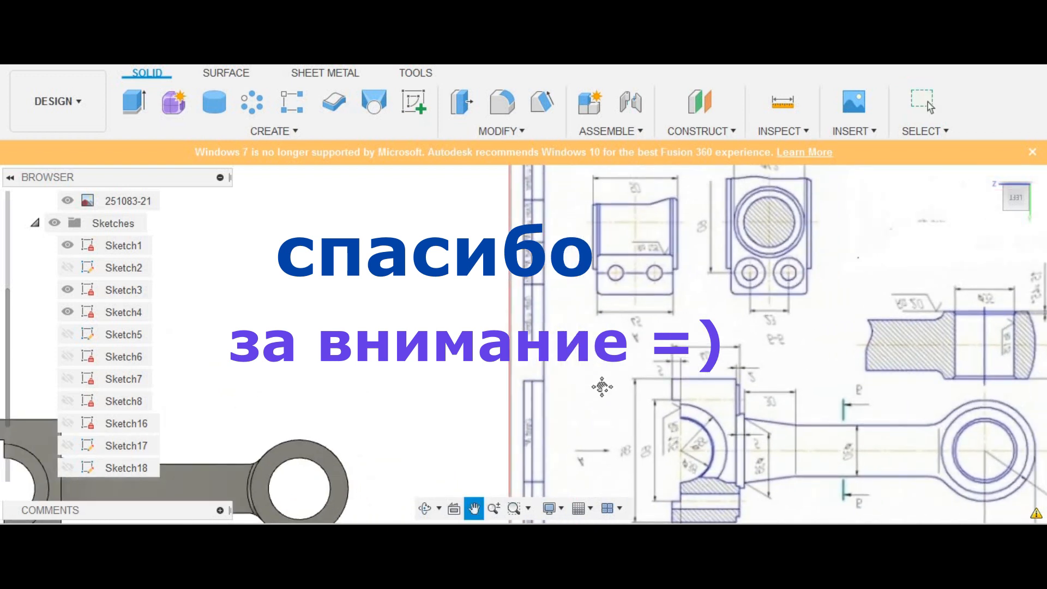
middle_click(602, 387)
middle_click_drag(602, 387, 517, 374)
scroll(766, 335, "up", 2)
middle_click_drag(855, 305, 840, 300)
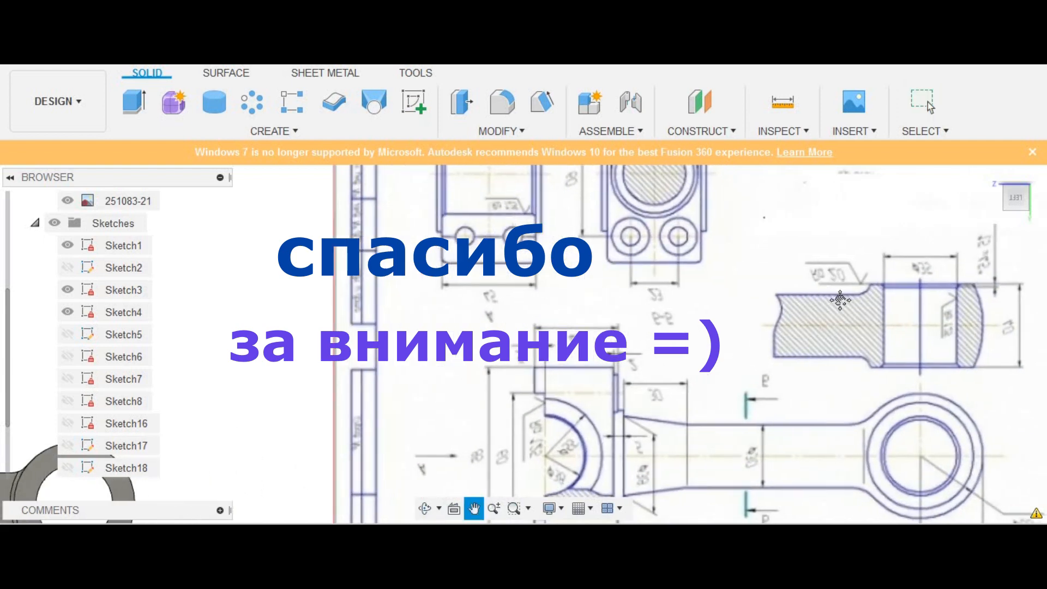
scroll(822, 363, "down", 2)
middle_click_drag(821, 363, 878, 318)
scroll(769, 393, "down", 1)
mouse_move(769, 395)
middle_mouse_down()
mouse_move(801, 379)
mouse_move(860, 477)
mouse_move(1042, 354)
middle_mouse_up()
scroll(996, 243, "up", 2)
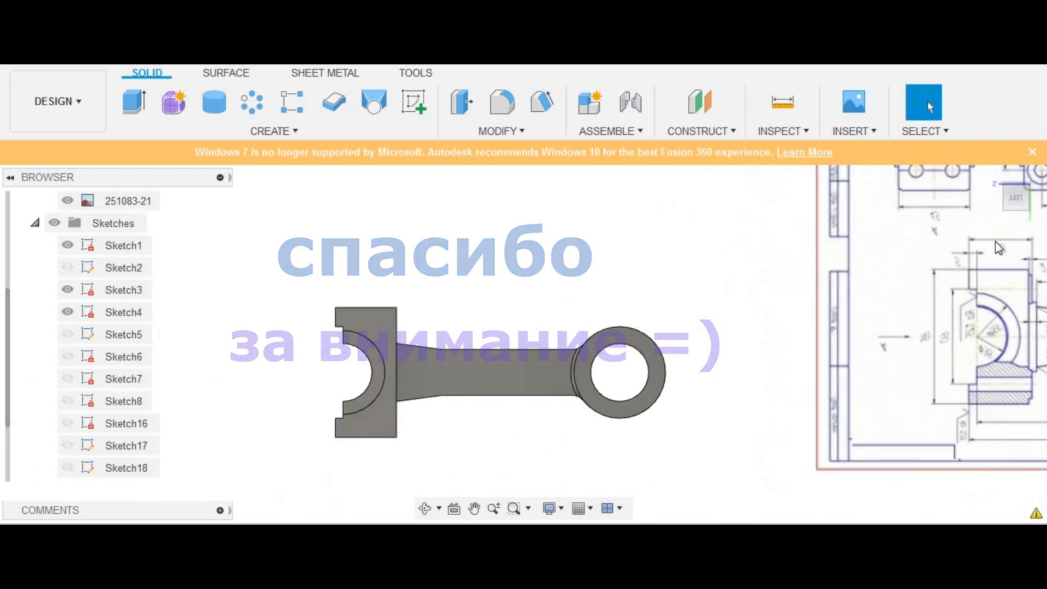